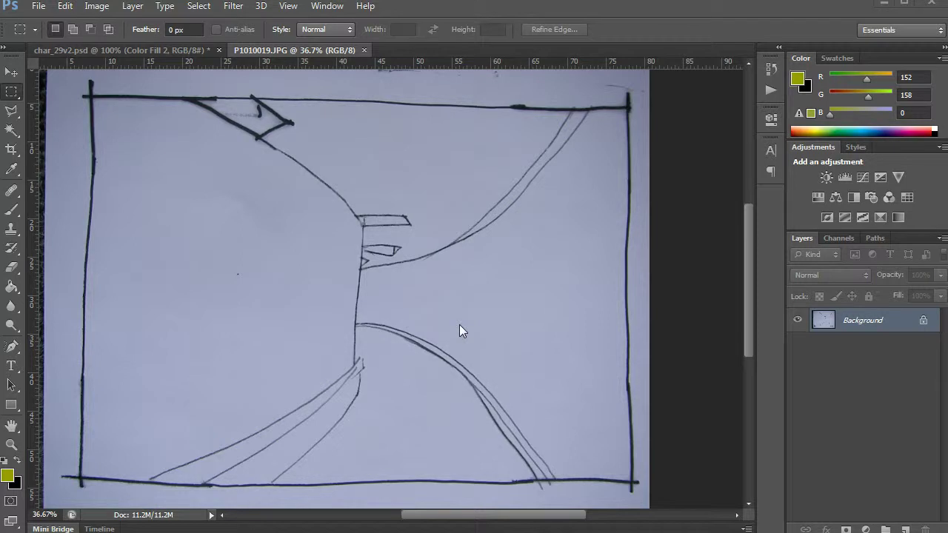
- With the Crop tool, rotate the scanned sketch slightly and pull the crop corners in to its hand-drawn frame
{"action": "left_click", "coordinate": [454, 314]}
{"action": "key", "text": "space"}
{"action": "left_click_drag", "start_coordinate": [300, 343], "coordinate": [328, 341]}
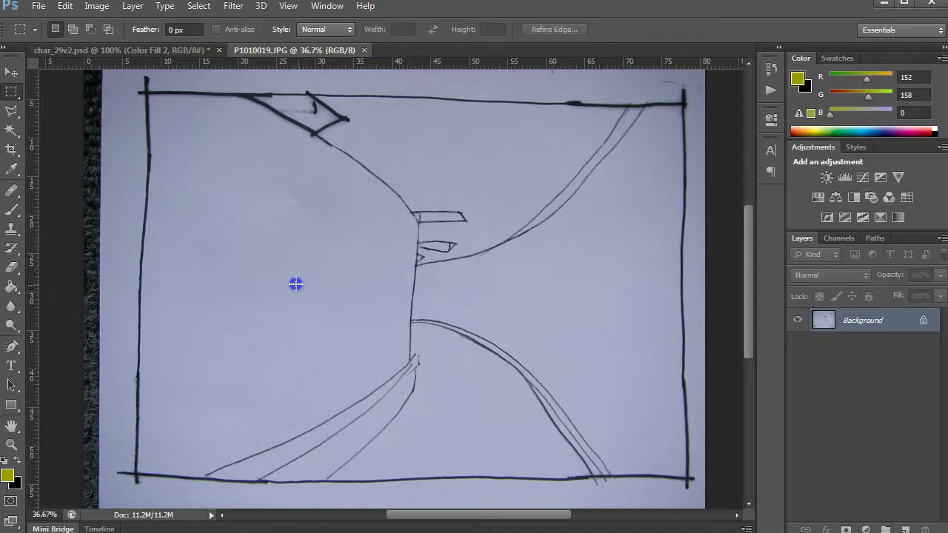
{"action": "left_click", "coordinate": [15, 161]}
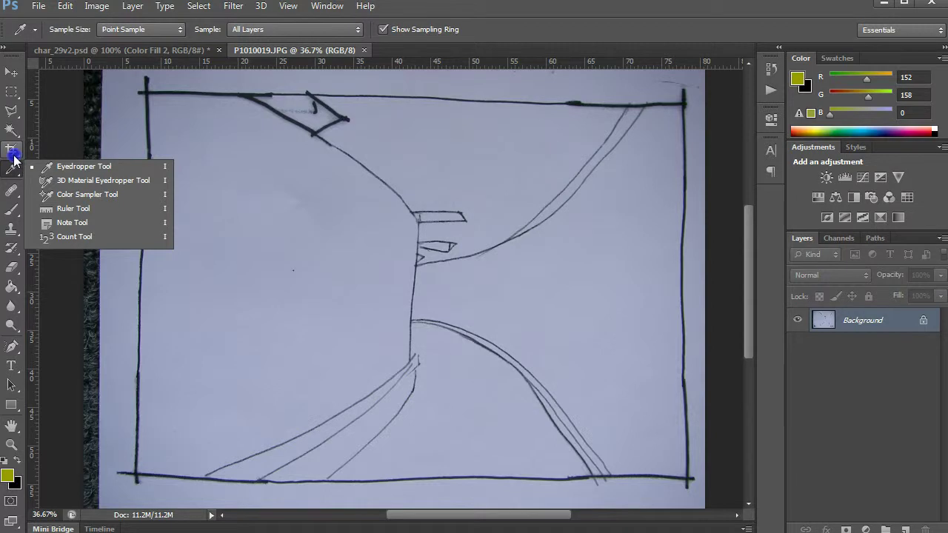
{"action": "left_click", "coordinate": [12, 152]}
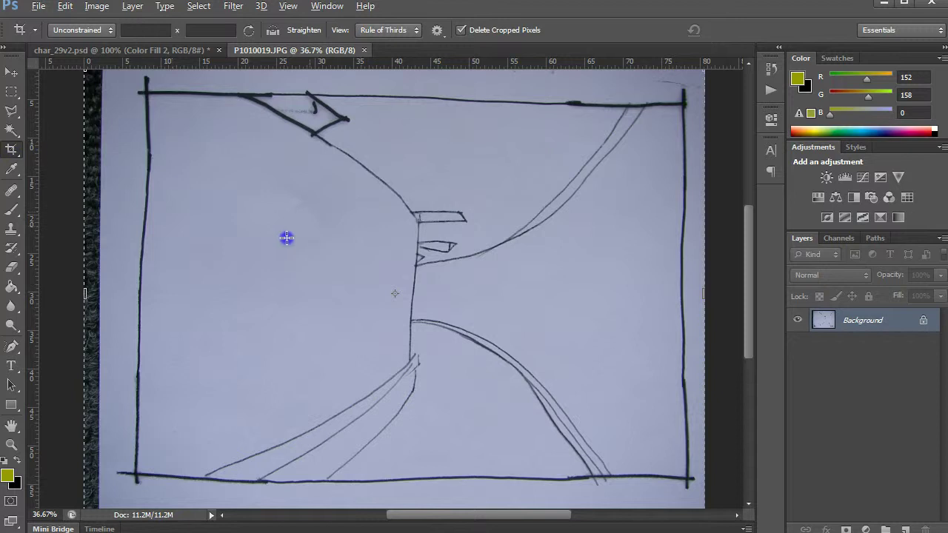
{"action": "key", "text": "ctrl+minus"}
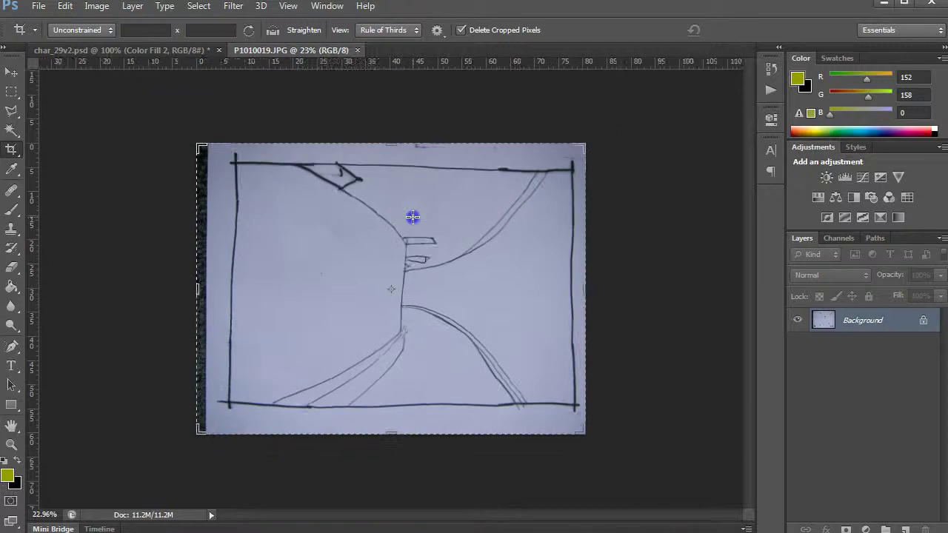
{"action": "scroll", "coordinate": [413, 216], "scroll_direction": "down", "scroll_amount": 1}
{"action": "scroll", "coordinate": [412, 216], "scroll_direction": "up", "scroll_amount": 1}
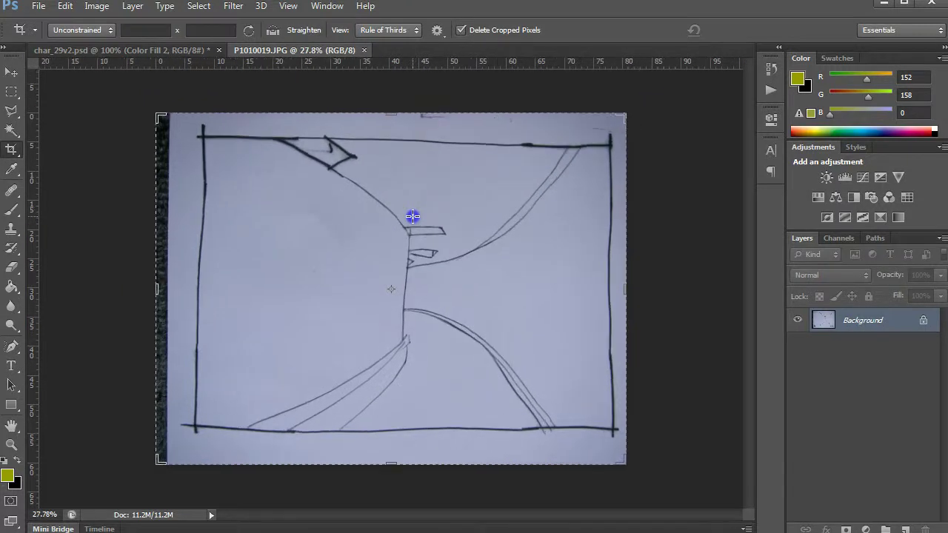
{"action": "left_click", "coordinate": [252, 33]}
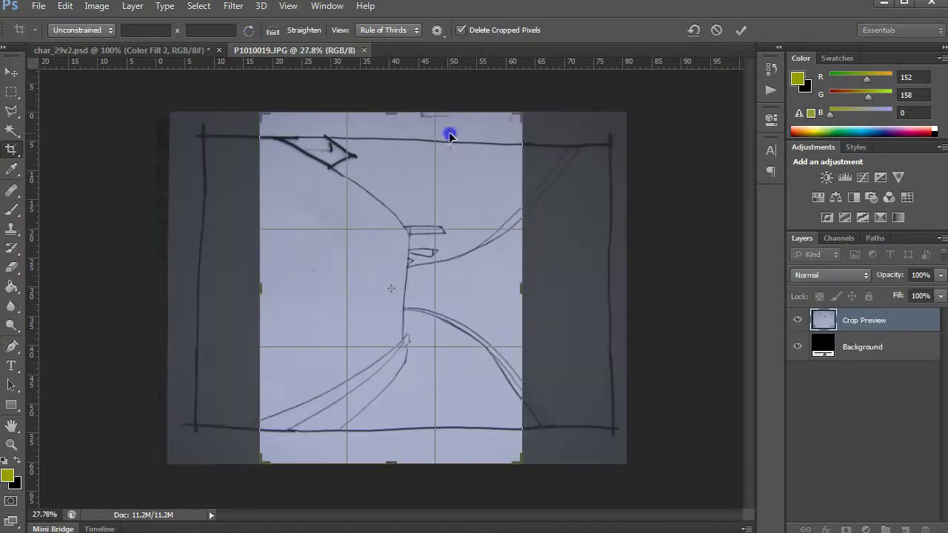
{"action": "left_click", "coordinate": [249, 33]}
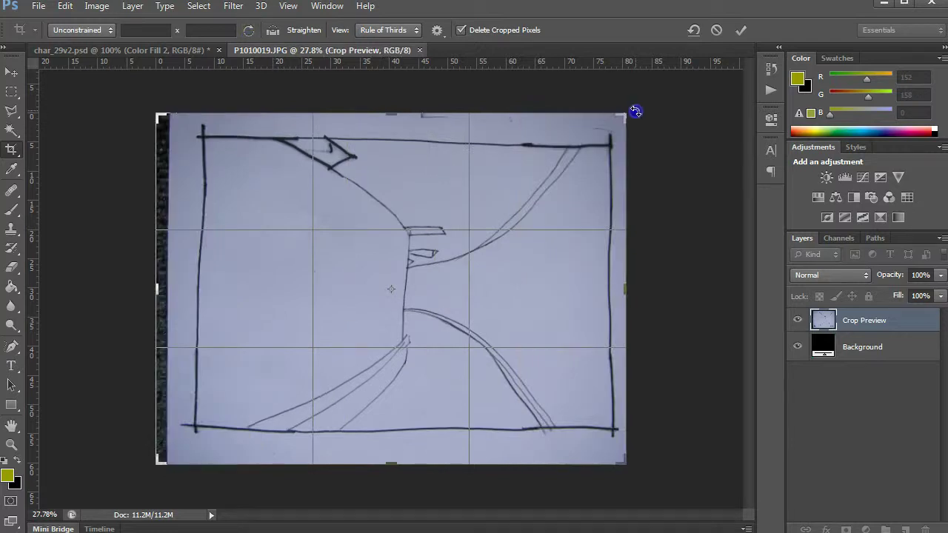
{"action": "left_click_drag", "start_coordinate": [635, 110], "coordinate": [620, 121]}
{"action": "left_click_drag", "start_coordinate": [164, 449], "coordinate": [178, 439]}
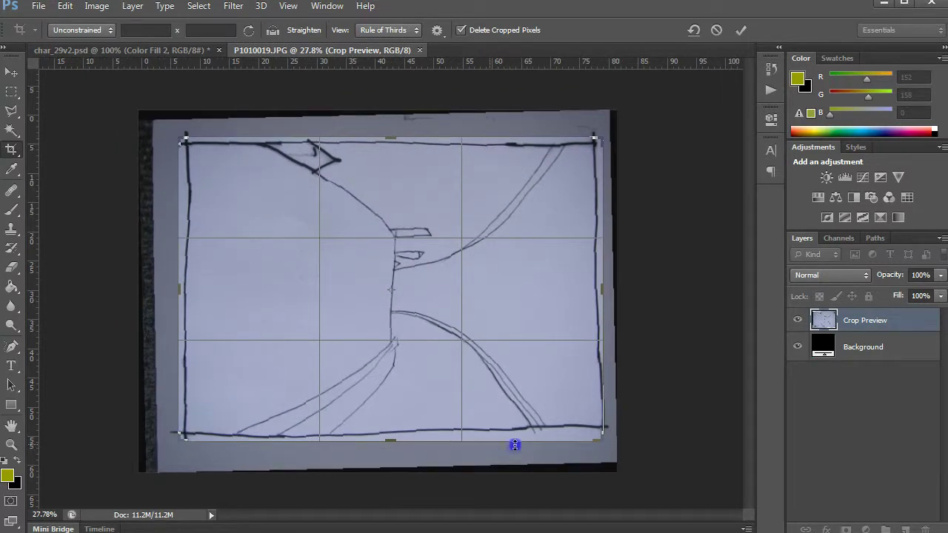
{"action": "left_click_drag", "start_coordinate": [601, 443], "coordinate": [604, 441]}
- Fine-tune the crop rotation to straighten the frame, tighten the side and lower crop edges, and apply the crop
{"action": "left_click_drag", "start_coordinate": [630, 161], "coordinate": [631, 126]}
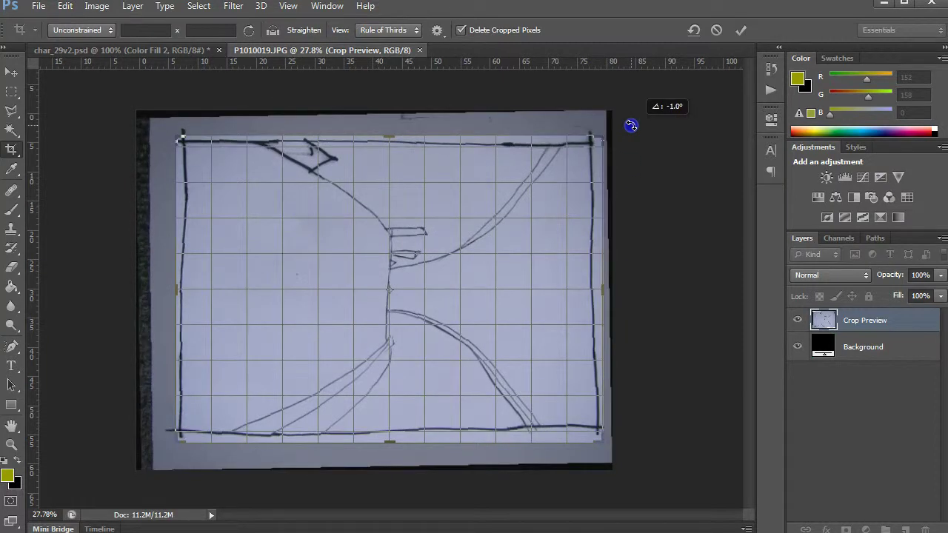
{"action": "left_click_drag", "start_coordinate": [631, 126], "coordinate": [634, 127]}
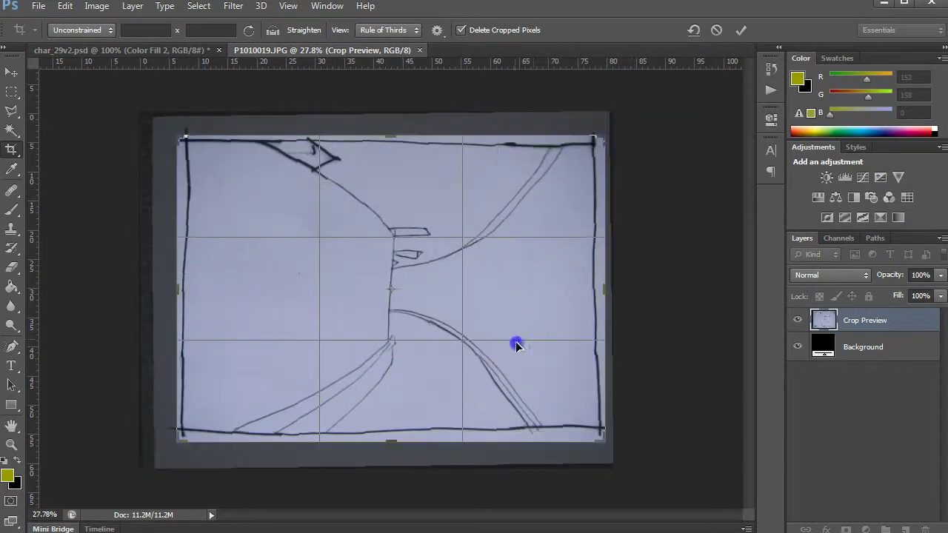
{"action": "left_click_drag", "start_coordinate": [603, 292], "coordinate": [607, 286]}
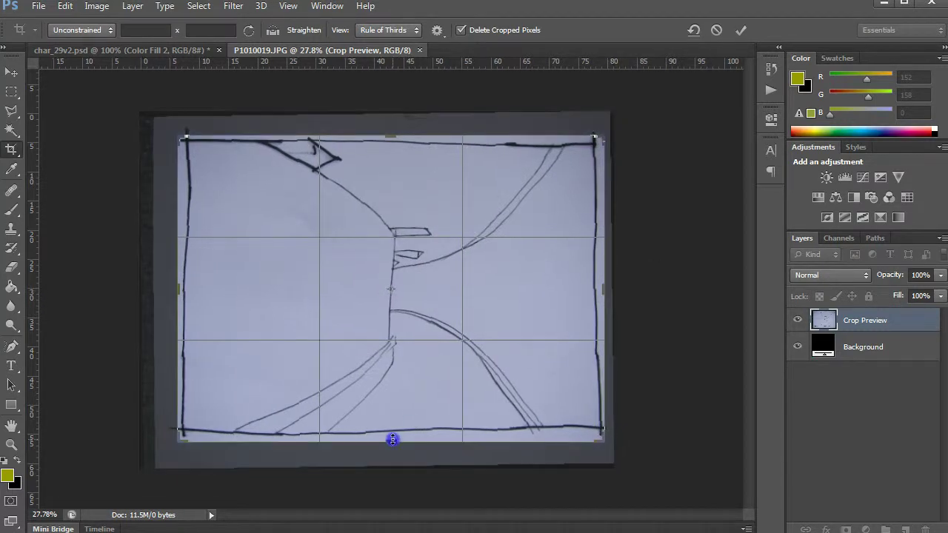
{"action": "left_click_drag", "start_coordinate": [393, 440], "coordinate": [392, 438]}
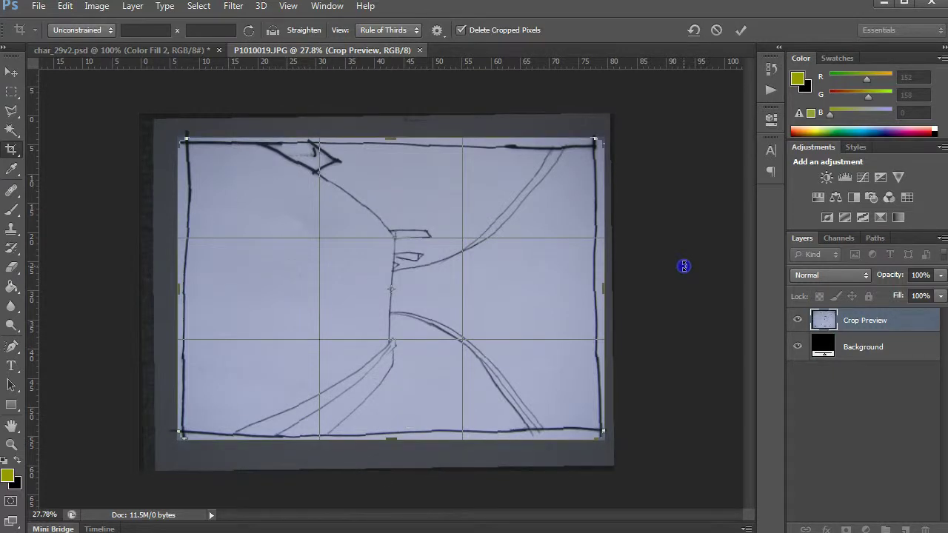
{"action": "key", "text": "Return"}
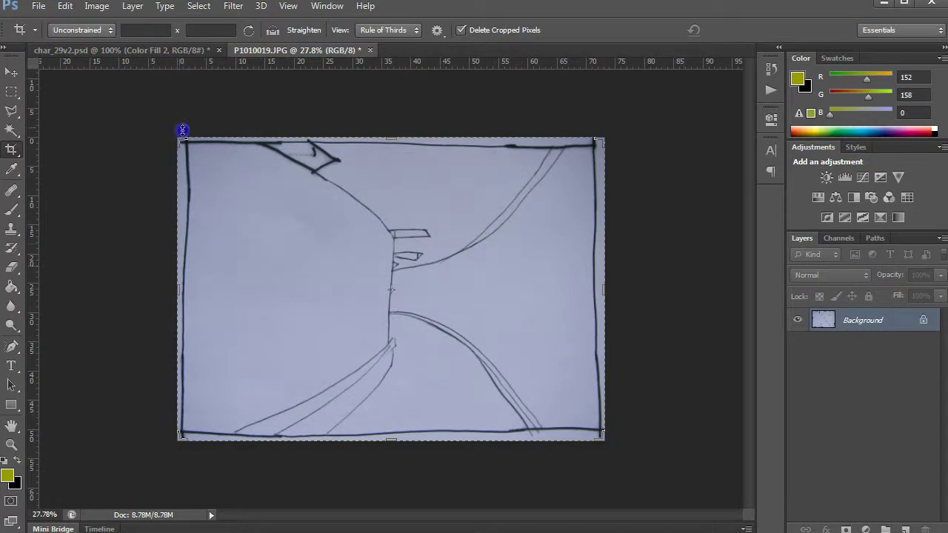
{"action": "left_click", "coordinate": [93, 131]}
{"action": "left_click", "coordinate": [13, 72]}
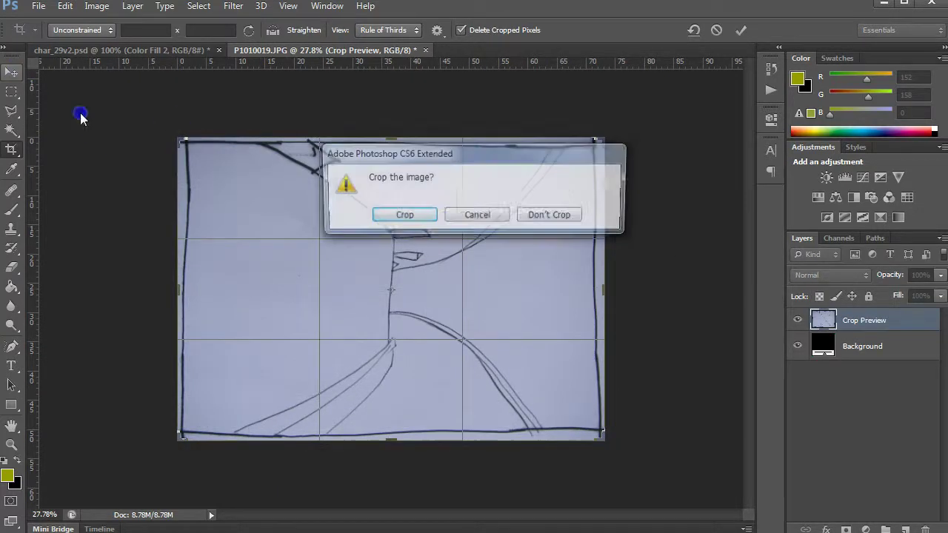
{"action": "left_click", "coordinate": [403, 215]}
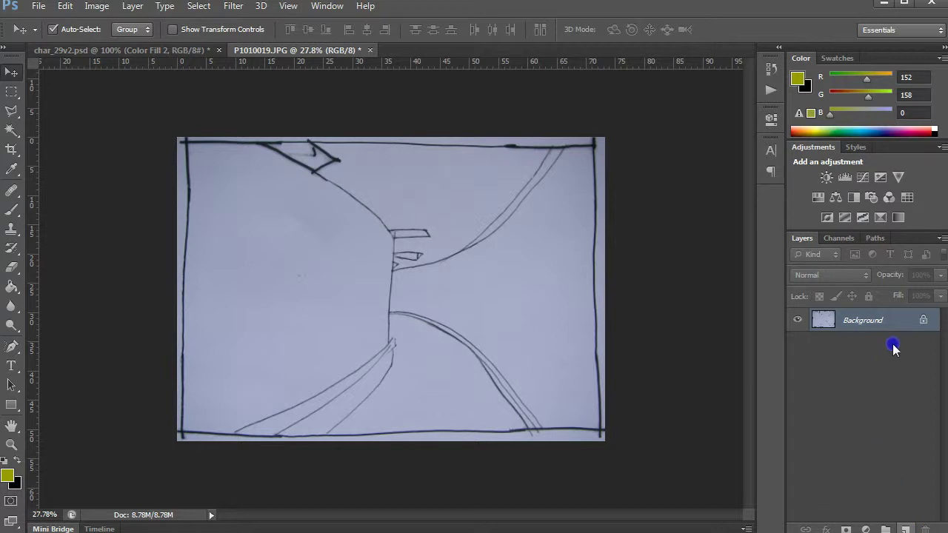
- Duplicate the Background layer
{"action": "left_click", "coordinate": [824, 320]}
{"action": "left_click_drag", "start_coordinate": [825, 320], "coordinate": [905, 528]}
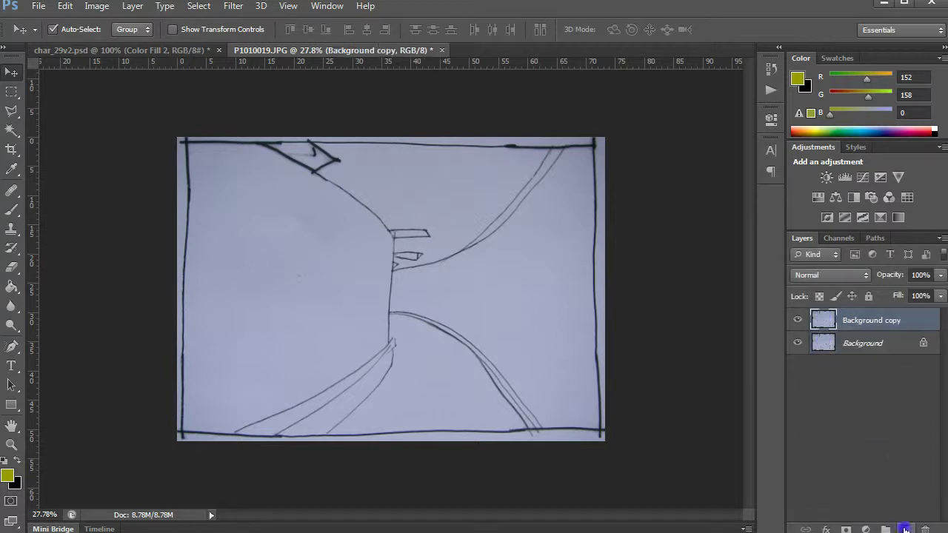
{"action": "left_click", "coordinate": [900, 331]}
{"action": "left_click", "coordinate": [874, 347]}
{"action": "double_click", "coordinate": [874, 347]}
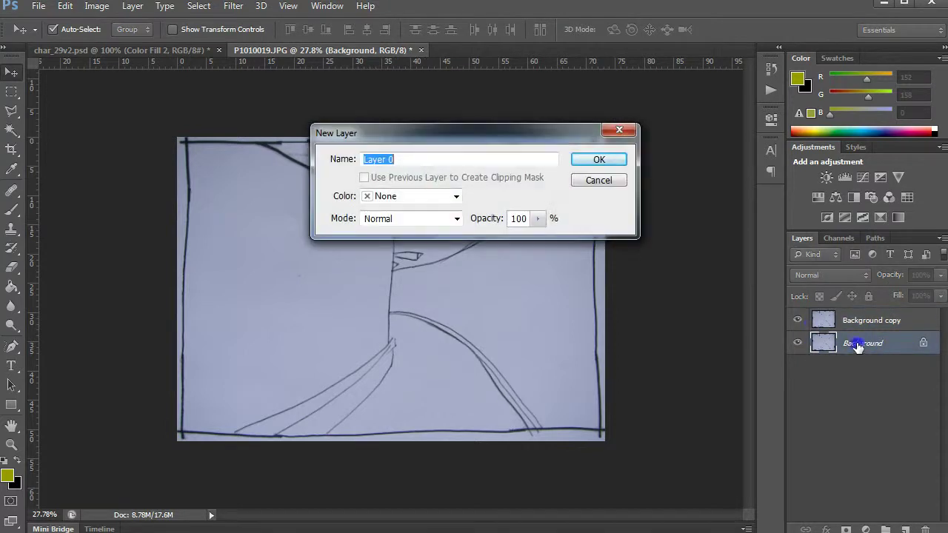
{"action": "left_click", "coordinate": [606, 181]}
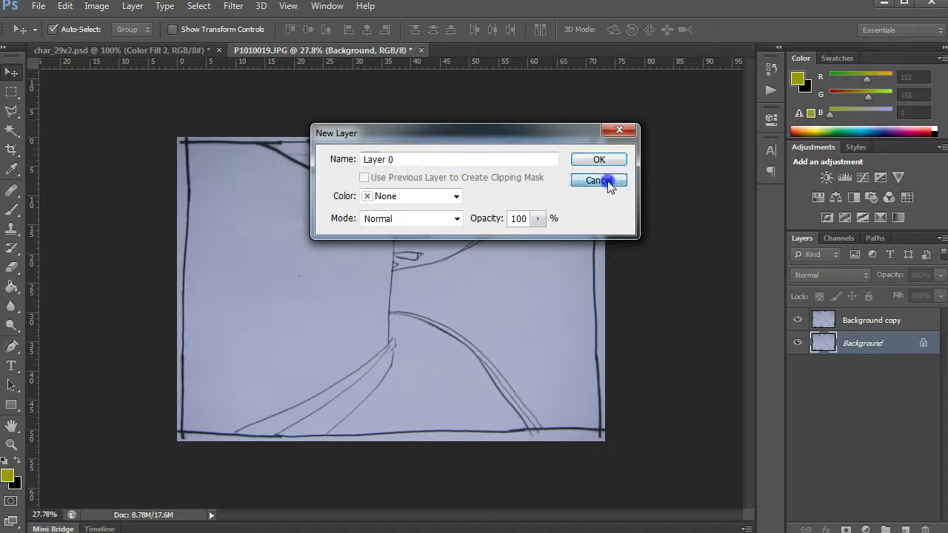
{"action": "left_click", "coordinate": [848, 345]}
{"action": "double_click", "coordinate": [848, 347]}
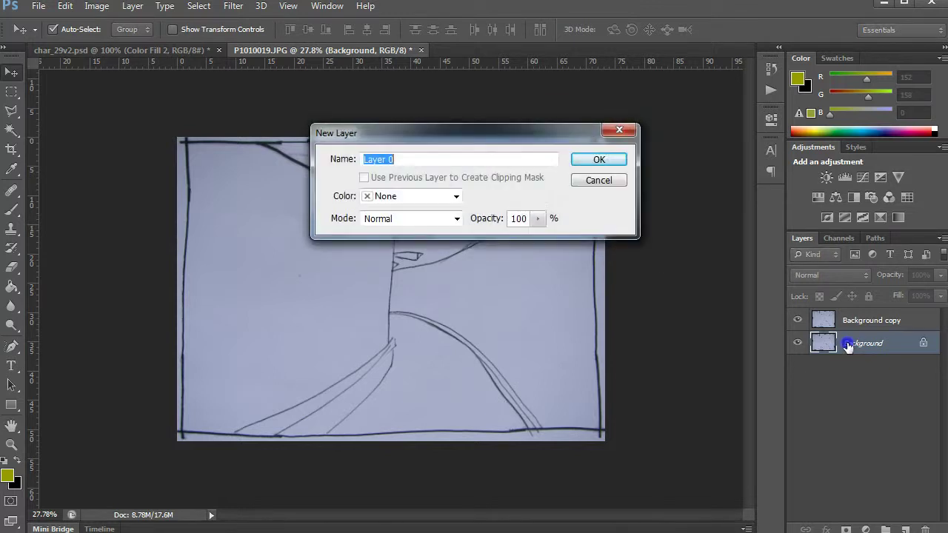
{"action": "left_click", "coordinate": [611, 183]}
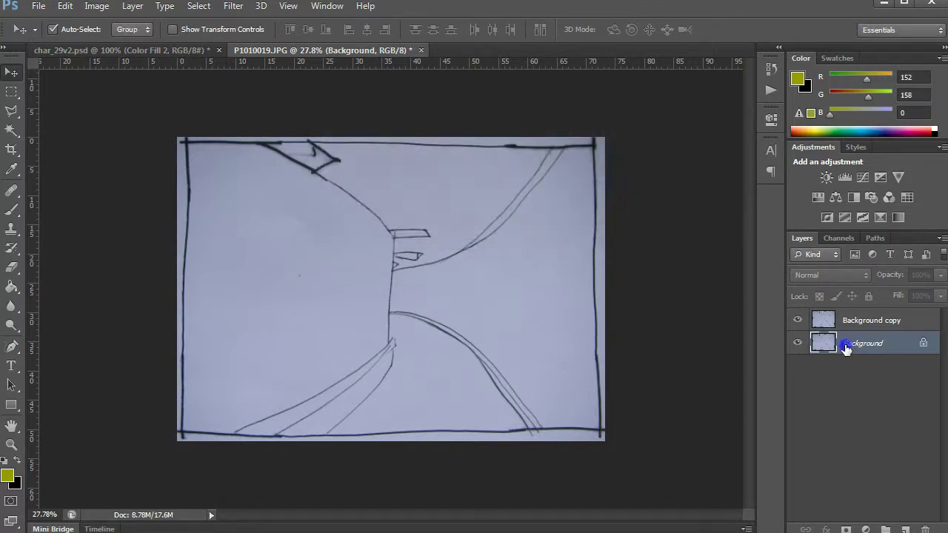
{"action": "double_click", "coordinate": [847, 345]}
{"action": "left_click", "coordinate": [599, 180]}
{"action": "double_click", "coordinate": [847, 320]}
{"action": "left_click", "coordinate": [915, 342]}
- Convert the locked Background layer to a regular layer and rename it Original
{"action": "double_click", "coordinate": [922, 345]}
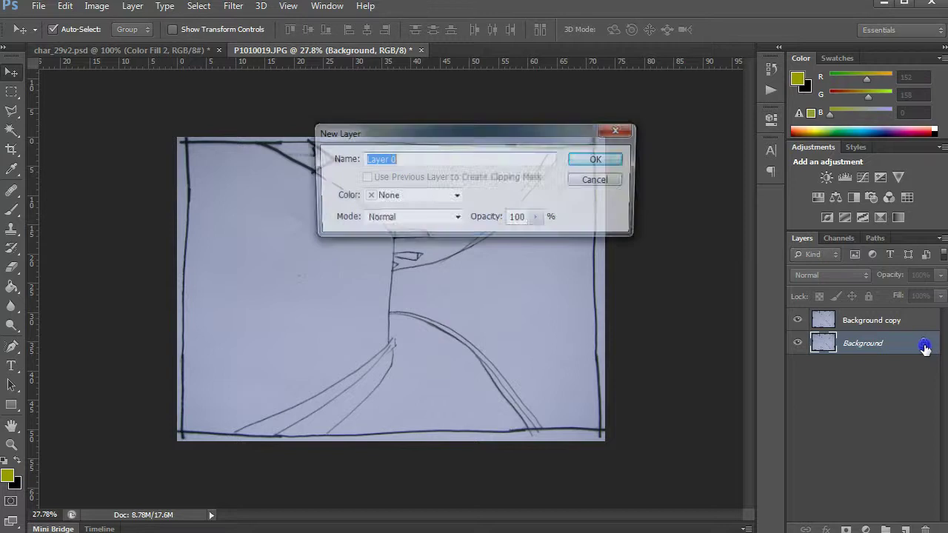
{"action": "left_click", "coordinate": [614, 162]}
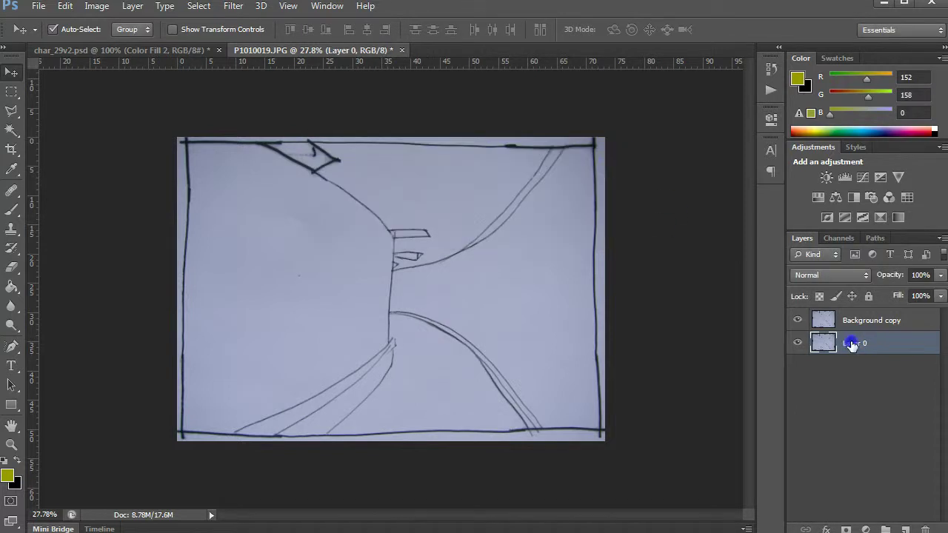
{"action": "double_click", "coordinate": [853, 344]}
{"action": "type", "text": "or"}
{"action": "left_click", "coordinate": [865, 376]}
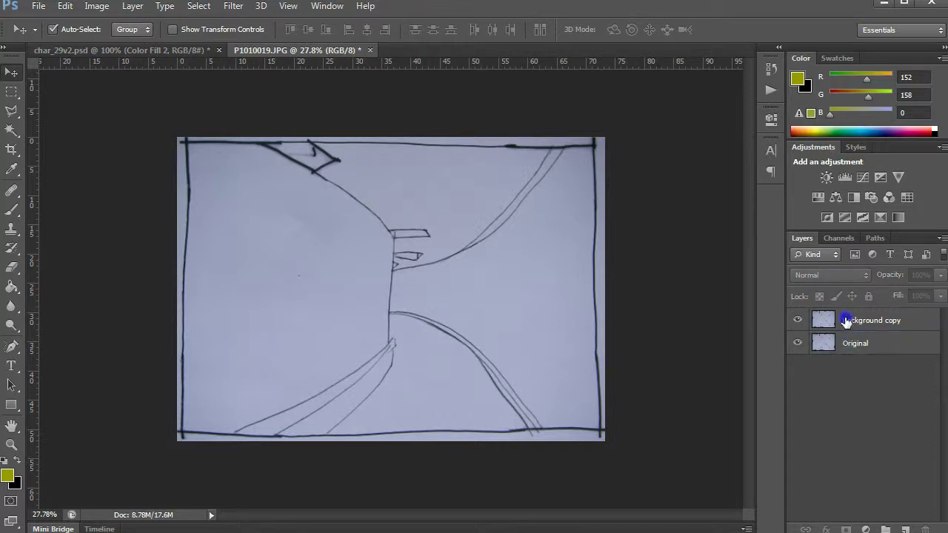
- Rename the duplicated layer to Background
{"action": "left_click", "coordinate": [854, 326]}
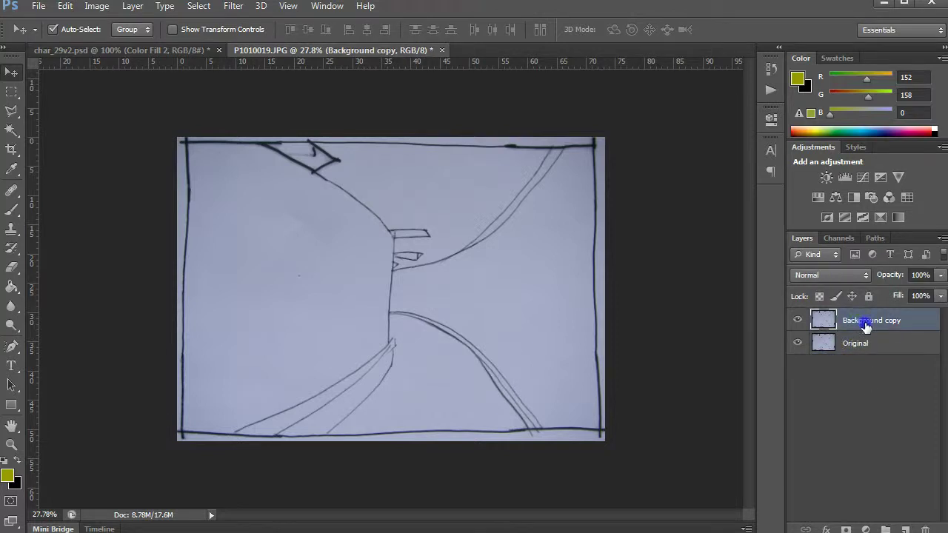
{"action": "double_click", "coordinate": [872, 323]}
{"action": "left_click_drag", "start_coordinate": [886, 320], "coordinate": [915, 320]}
{"action": "key", "text": "BackSpace"}
{"action": "left_click", "coordinate": [885, 376]}
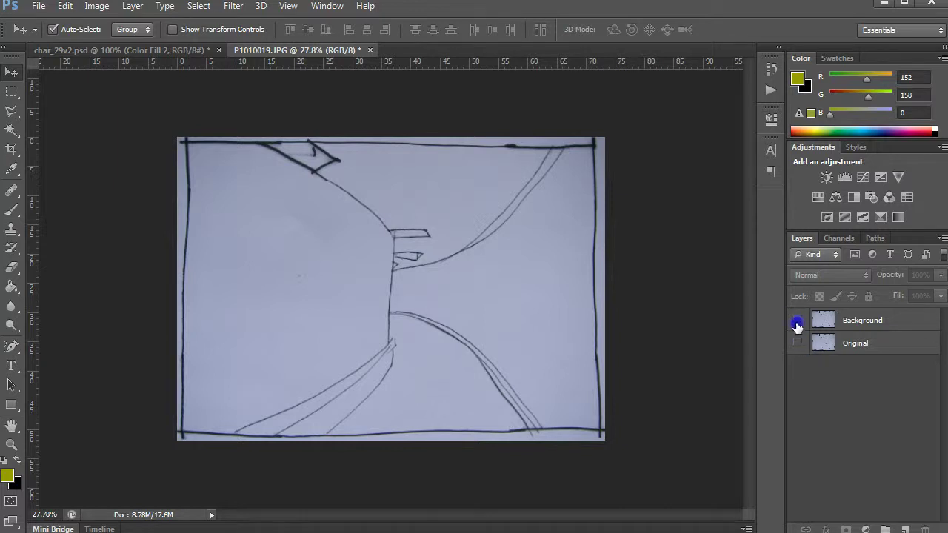
- Hide the Original layer and switch the Background layer's visibility off and on, leaving it shown
{"action": "left_click", "coordinate": [797, 324]}
{"action": "left_click", "coordinate": [798, 321]}
{"action": "left_click", "coordinate": [798, 320]}
{"action": "left_click", "coordinate": [797, 320]}
- Open the Levels adjustment for the Background layer and move its dialog clear of the sketch
{"action": "left_click", "coordinate": [868, 326]}
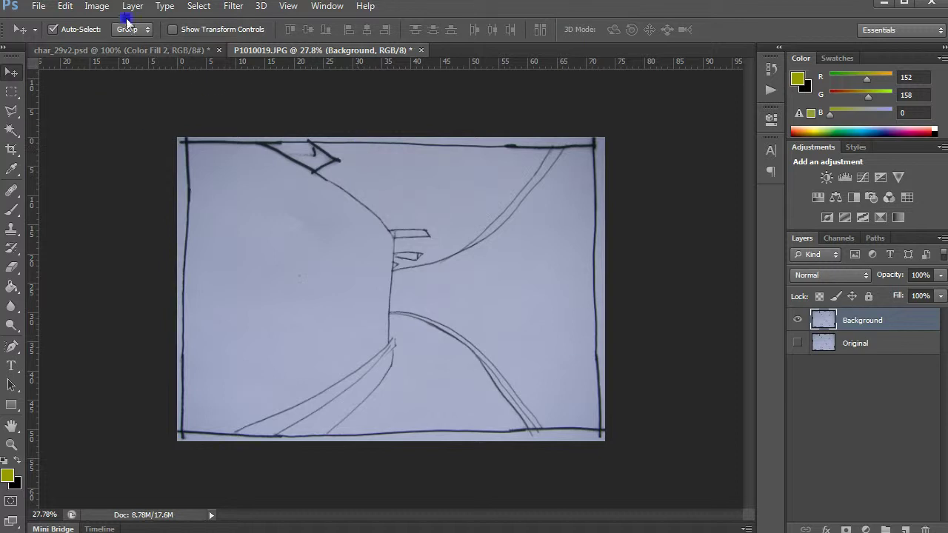
{"action": "left_click", "coordinate": [97, 6]}
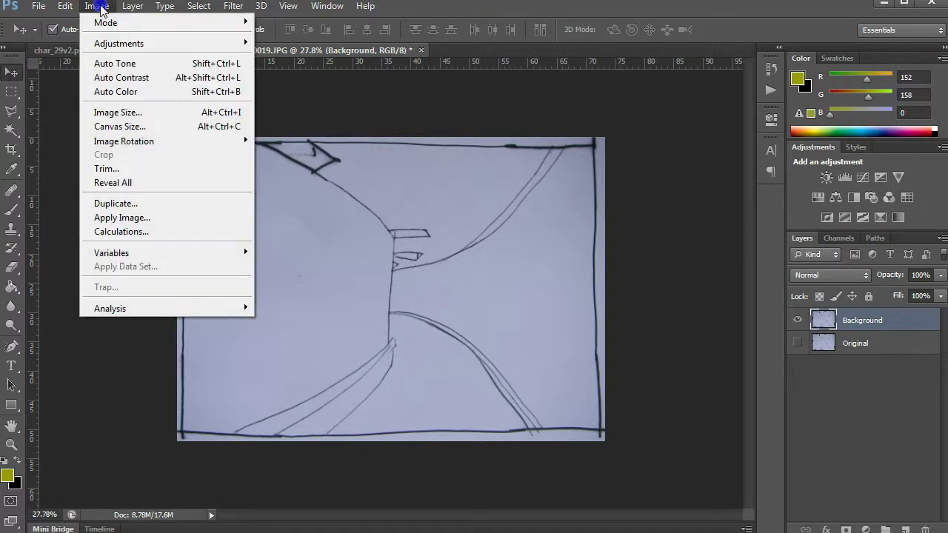
{"action": "mouse_move", "coordinate": [97, 41]}
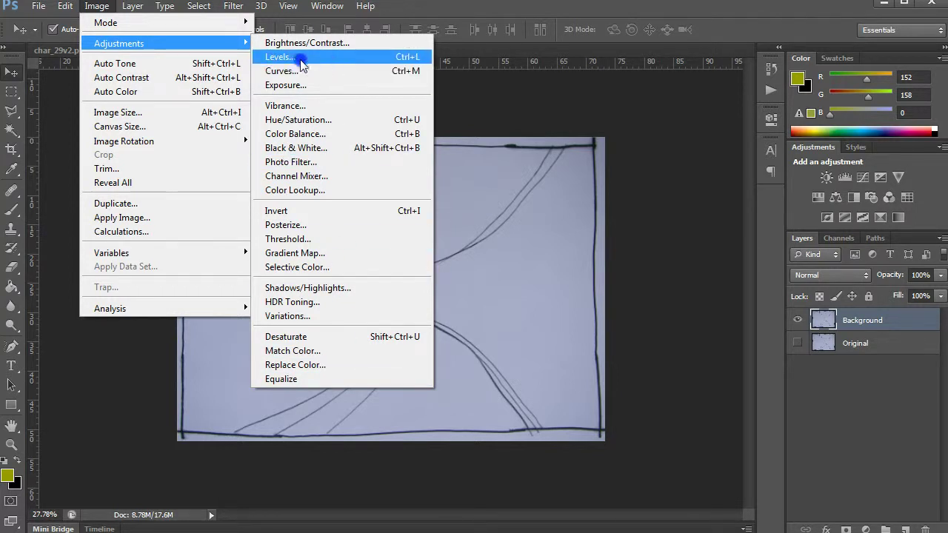
{"action": "left_click", "coordinate": [326, 62]}
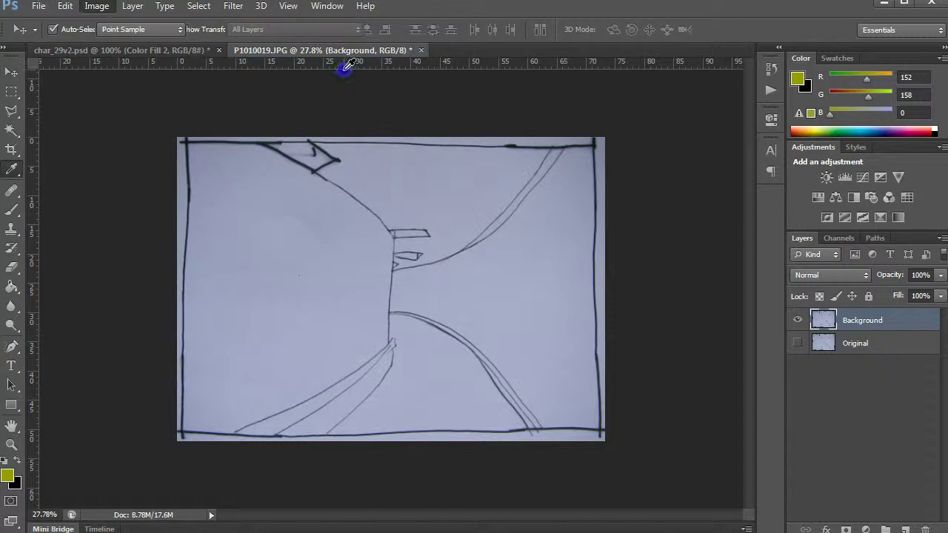
{"action": "left_click_drag", "start_coordinate": [805, 37], "coordinate": [749, 133]}
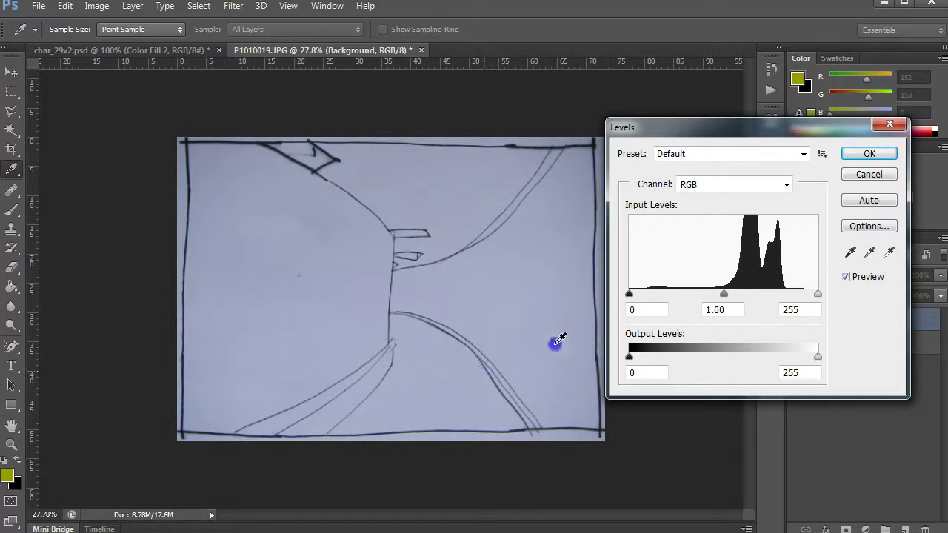
- Try midtone input levels of 0.91 and 1.02 on the Background layer
{"action": "mouse_move", "coordinate": [818, 294]}
{"action": "left_mouse_down"}
{"action": "mouse_move", "coordinate": [747, 294]}
{"action": "mouse_move", "coordinate": [818, 294]}
{"action": "left_mouse_up"}
{"action": "mouse_move", "coordinate": [723, 294]}
{"action": "left_mouse_down"}
{"action": "mouse_move", "coordinate": [692, 294]}
{"action": "mouse_move", "coordinate": [743, 294]}
{"action": "mouse_move", "coordinate": [731, 294]}
{"action": "left_mouse_up"}
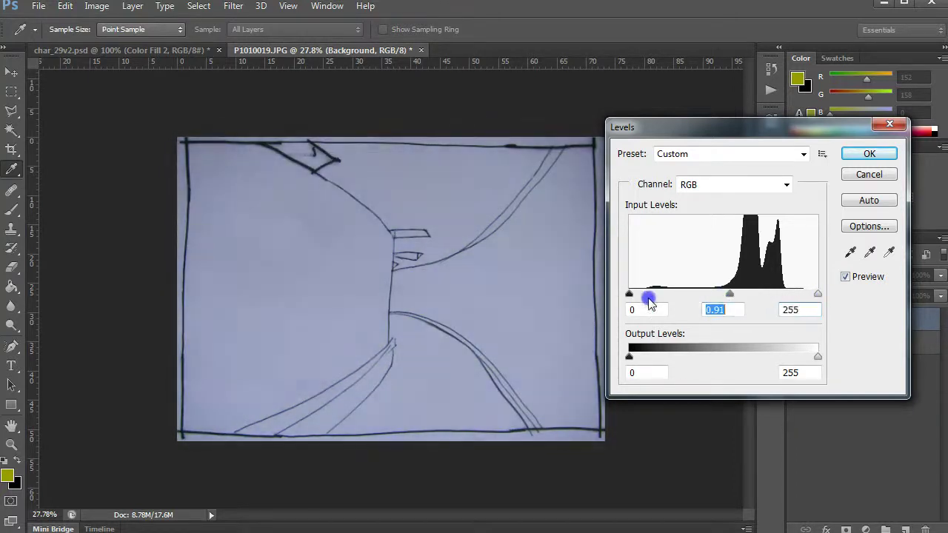
{"action": "mouse_move", "coordinate": [629, 294]}
{"action": "left_mouse_down"}
{"action": "mouse_move", "coordinate": [664, 294]}
{"action": "mouse_move", "coordinate": [631, 294]}
{"action": "left_mouse_up"}
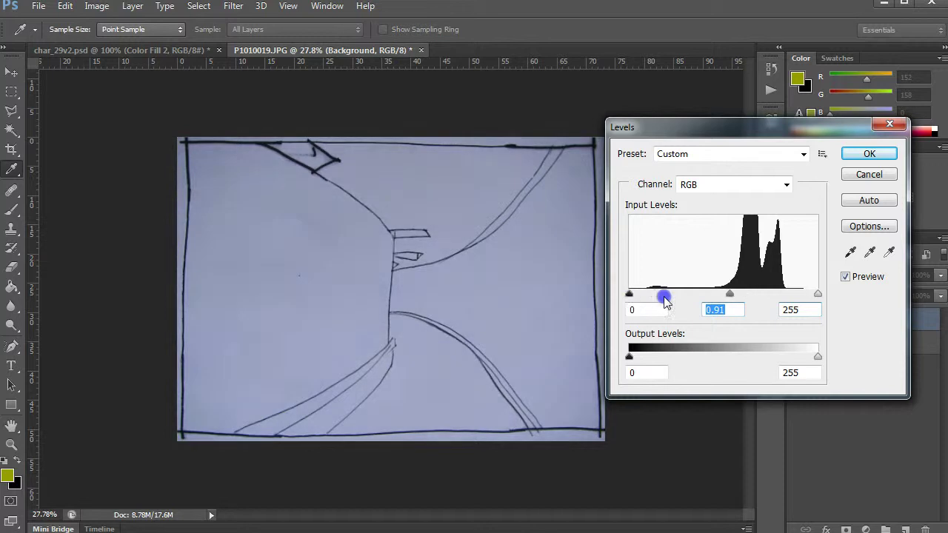
{"action": "left_click", "coordinate": [629, 294]}
{"action": "left_click_drag", "start_coordinate": [730, 294], "coordinate": [722, 297]}
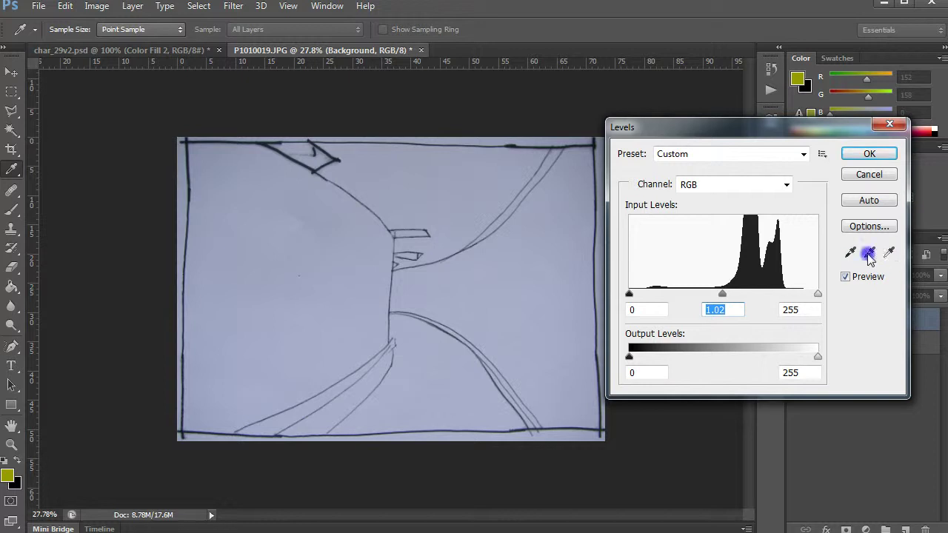
- Set the Levels white point by sampling the bluish paper in the upper-right part of the sketch
{"action": "left_click", "coordinate": [890, 254]}
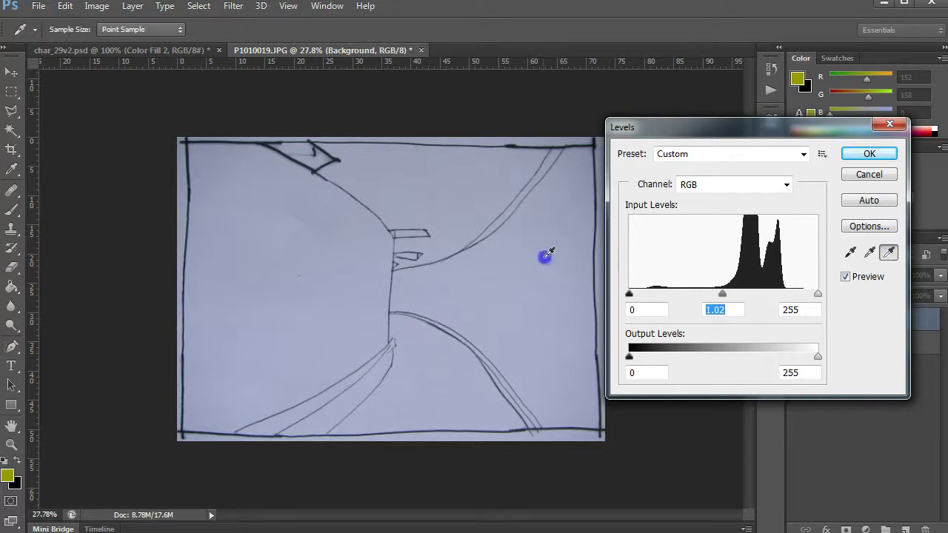
{"action": "left_click", "coordinate": [566, 198]}
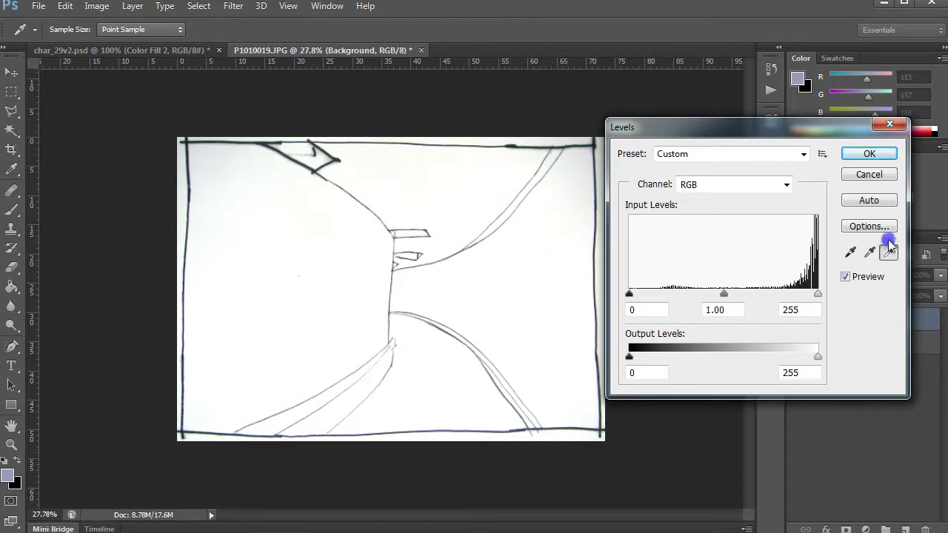
- Set the Levels black point by sampling the pencil curves in the lower-left part of the sketch
{"action": "left_click", "coordinate": [849, 256]}
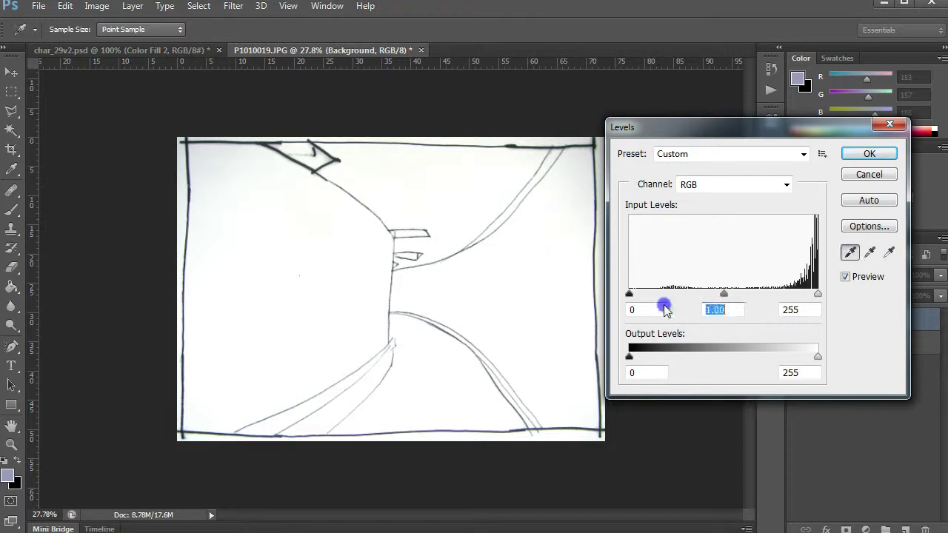
{"action": "left_click", "coordinate": [320, 422]}
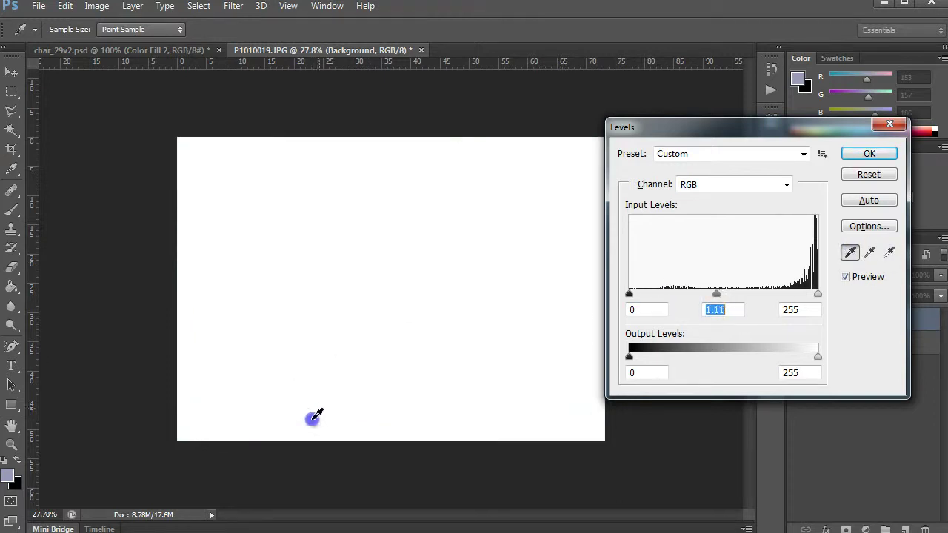
{"action": "left_click", "coordinate": [337, 386]}
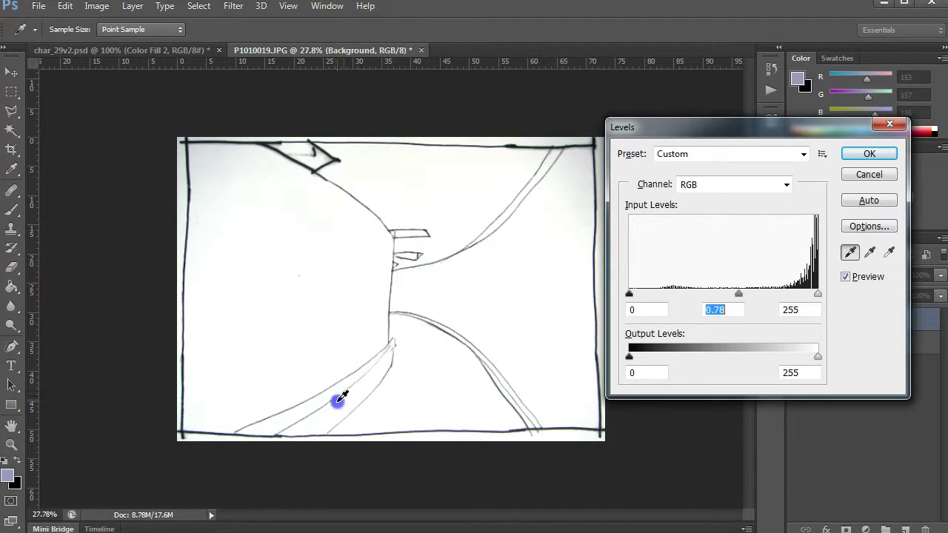
{"action": "left_click", "coordinate": [340, 400]}
{"action": "left_click", "coordinate": [334, 405]}
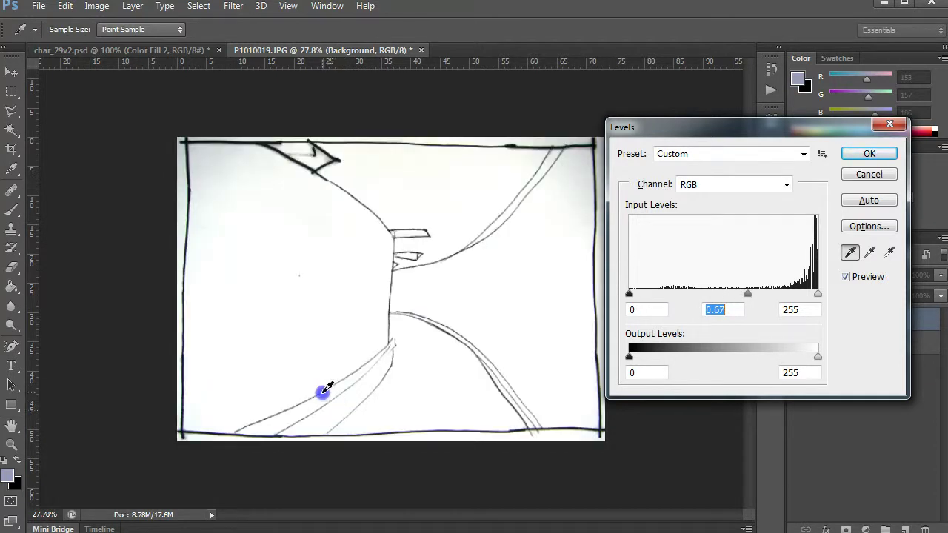
{"action": "left_click", "coordinate": [320, 391]}
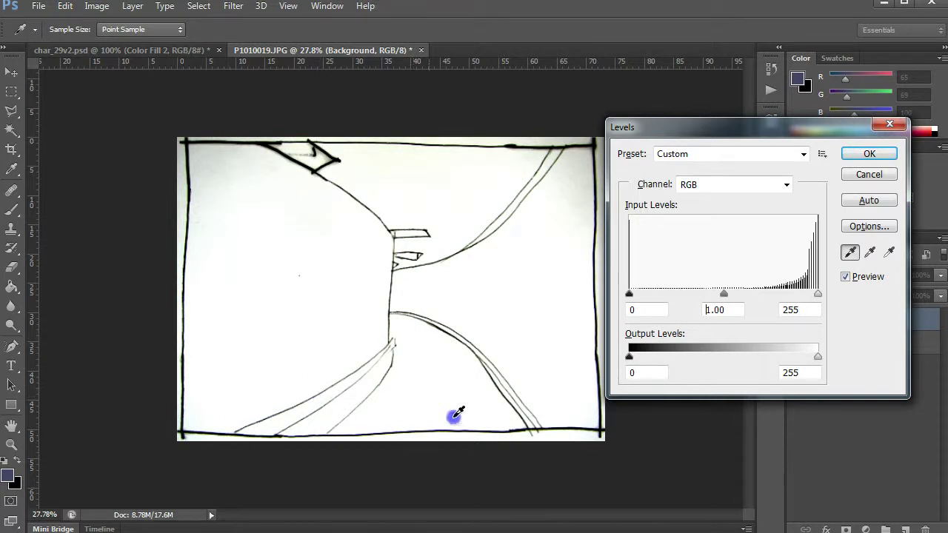
- Sample the shaded paper near the sketch's upper-right corner as the Levels white point and lower the midtone input to 0.57
{"action": "left_click", "coordinate": [888, 253]}
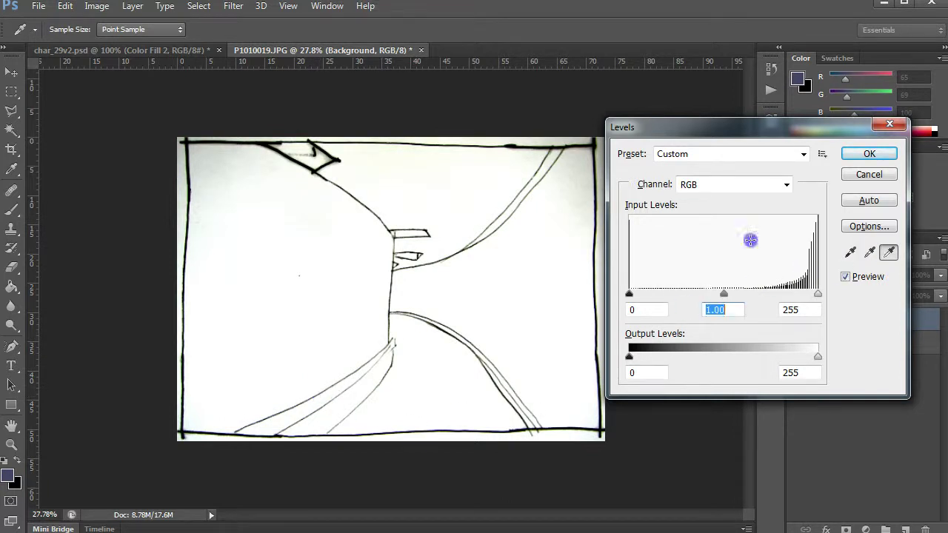
{"action": "left_click", "coordinate": [578, 175]}
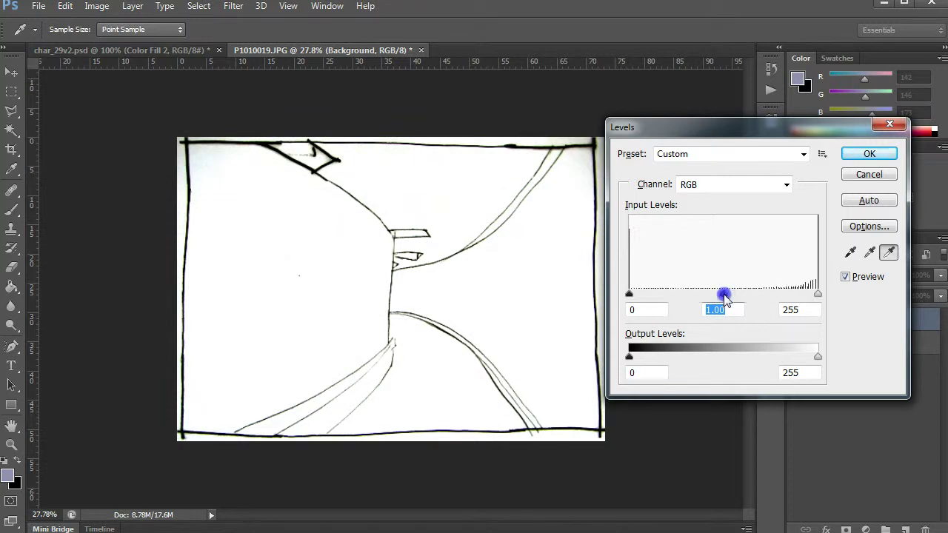
{"action": "type", "text": "0.65"}
{"action": "key", "text": "shift+Up"}
{"action": "key", "text": "shift+Up"}
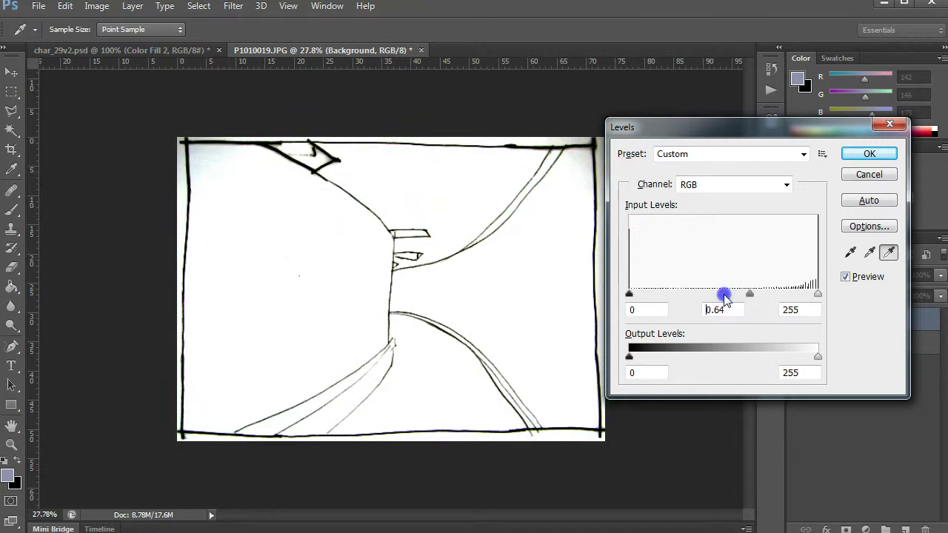
{"action": "left_click", "coordinate": [751, 294]}
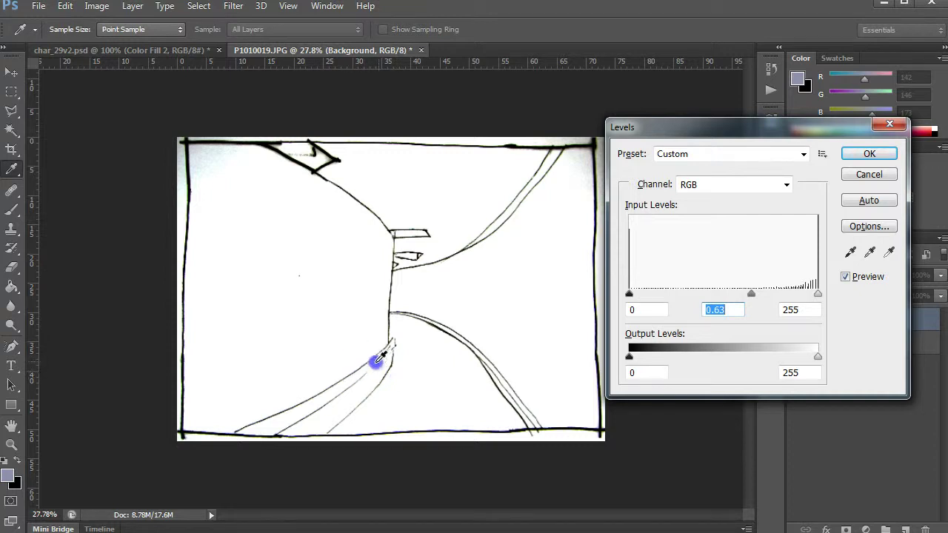
{"action": "left_click", "coordinate": [754, 297]}
{"action": "left_click_drag", "start_coordinate": [754, 298], "coordinate": [758, 297]}
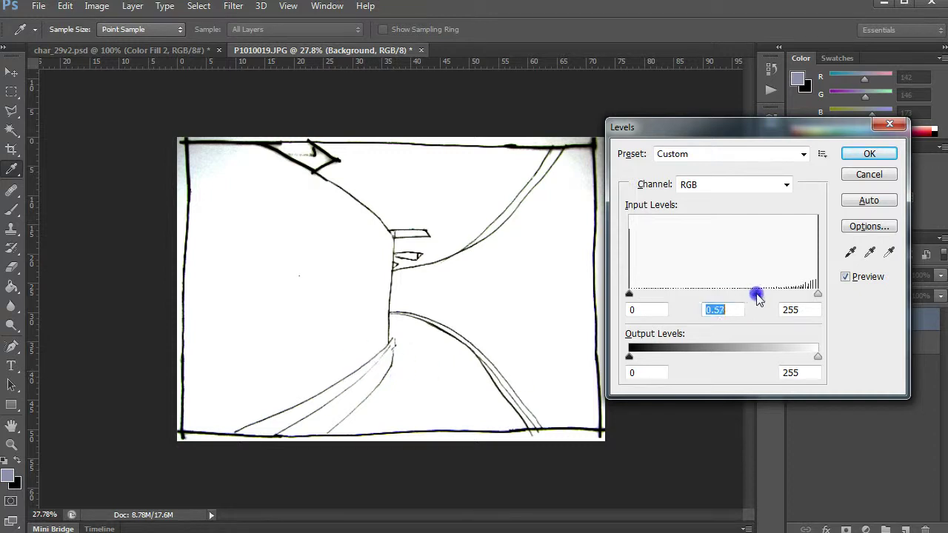
- Set the white input level to 208 and the midtone to 0.31, and apply the Levels adjustment
{"action": "left_click", "coordinate": [818, 297]}
{"action": "left_click_drag", "start_coordinate": [817, 296], "coordinate": [751, 295]}
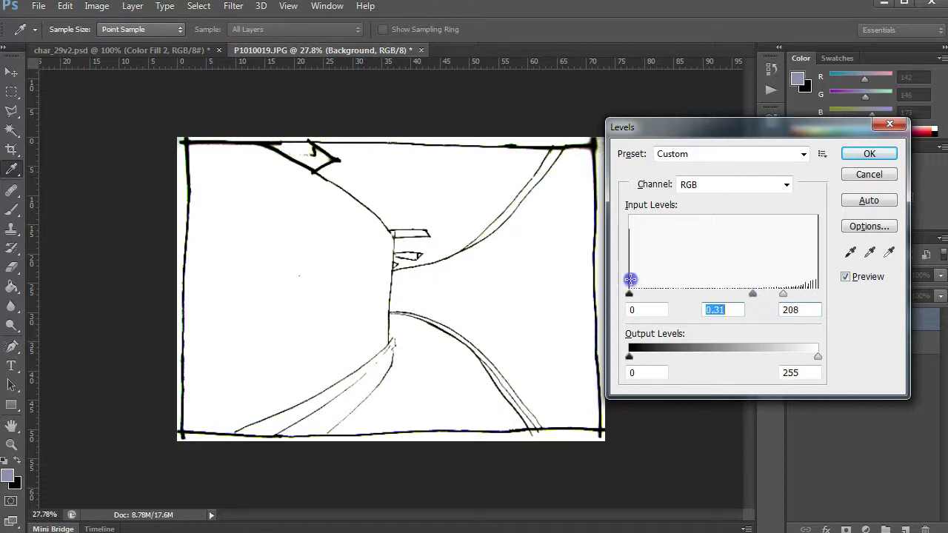
{"action": "left_click", "coordinate": [865, 157]}
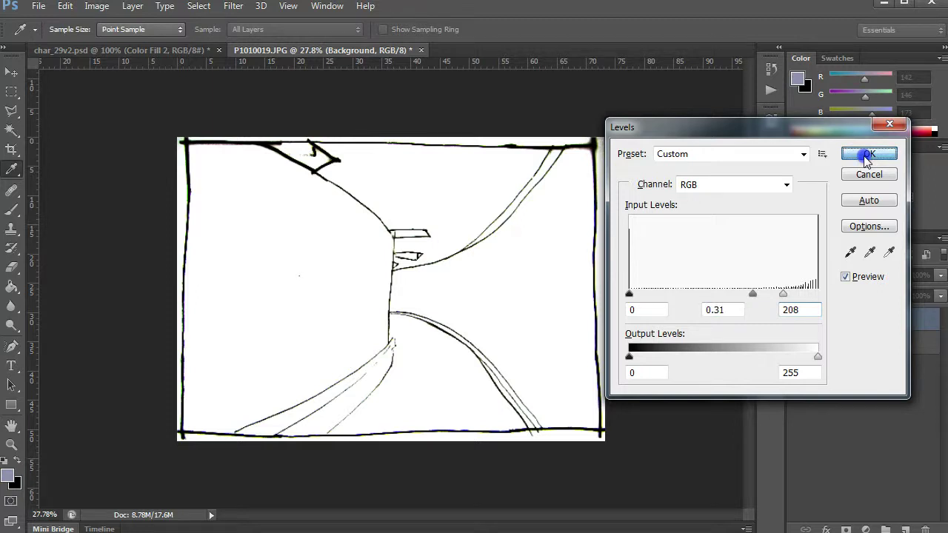
- Add a new layer above Background and select the large area left of the pencil curves with the Polygonal Lasso
{"action": "key", "text": "v"}
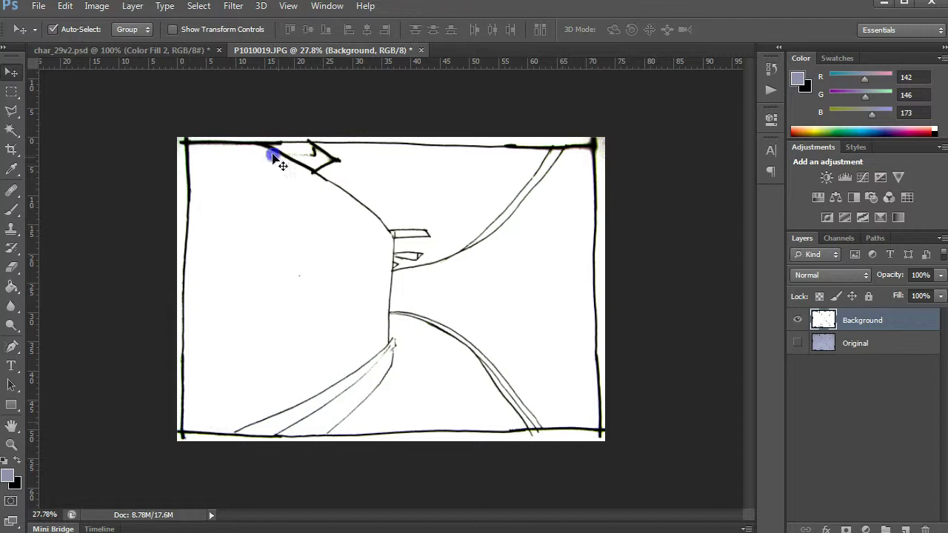
{"action": "left_click", "coordinate": [905, 530]}
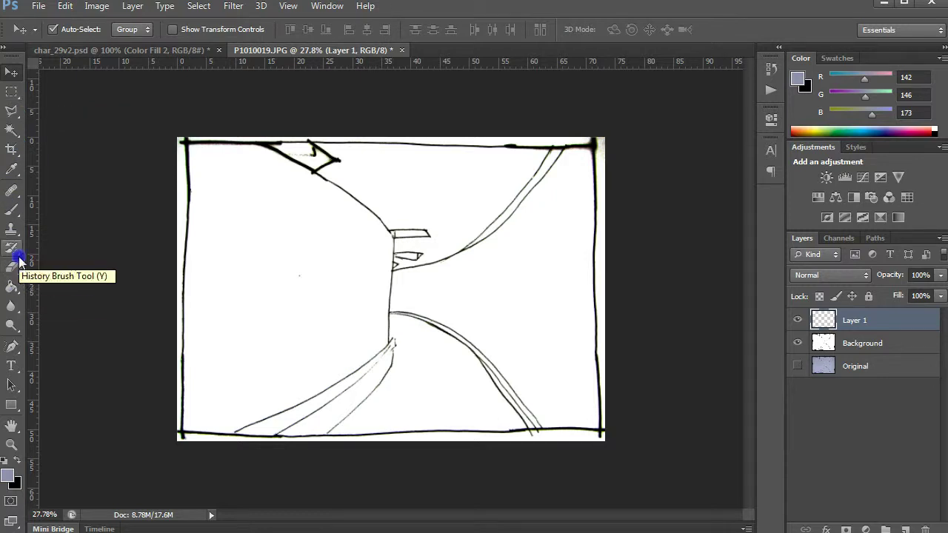
{"action": "left_click", "coordinate": [21, 122]}
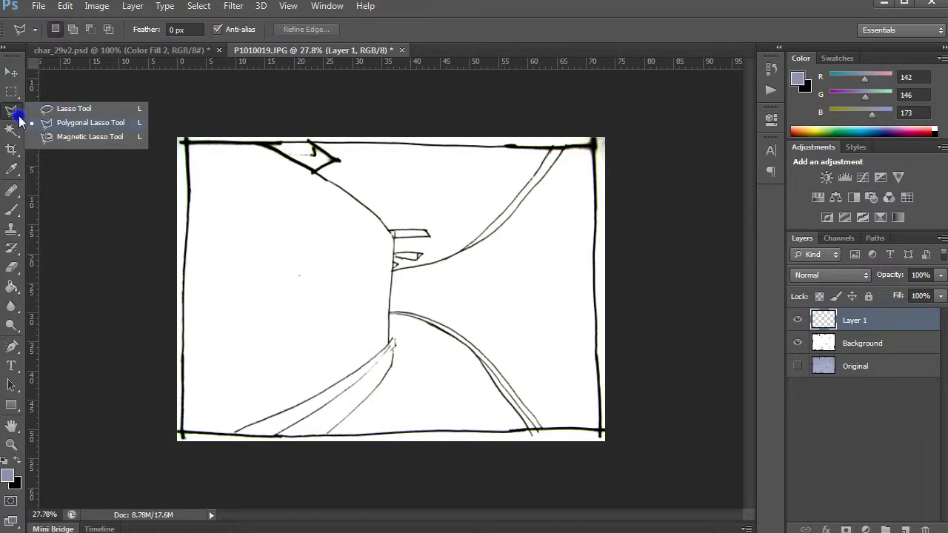
{"action": "left_click", "coordinate": [83, 123]}
{"action": "left_click", "coordinate": [197, 122]}
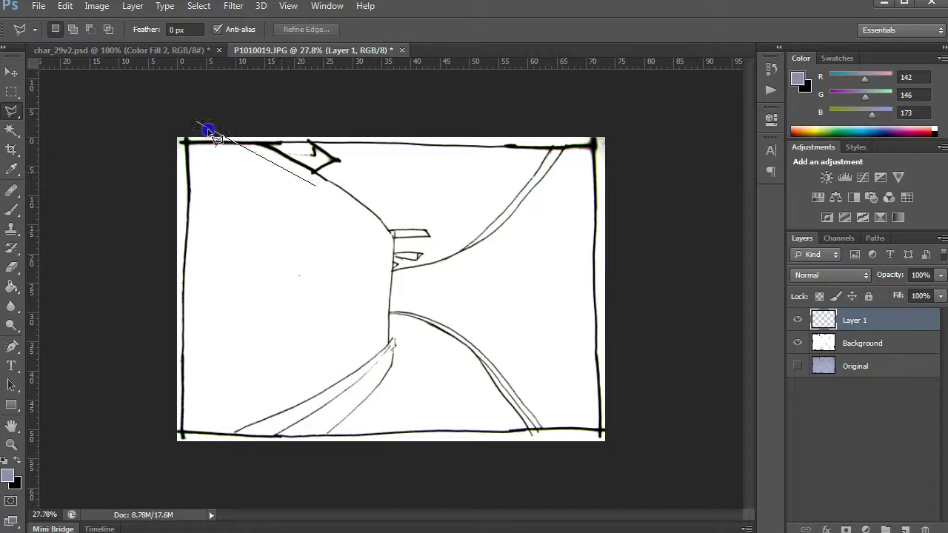
{"action": "left_click", "coordinate": [314, 176]}
{"action": "left_click", "coordinate": [393, 234]}
{"action": "left_click", "coordinate": [379, 389]}
{"action": "left_click", "coordinate": [319, 432]}
{"action": "left_click", "coordinate": [306, 443]}
{"action": "left_click", "coordinate": [212, 449]}
{"action": "left_click", "coordinate": [137, 381]}
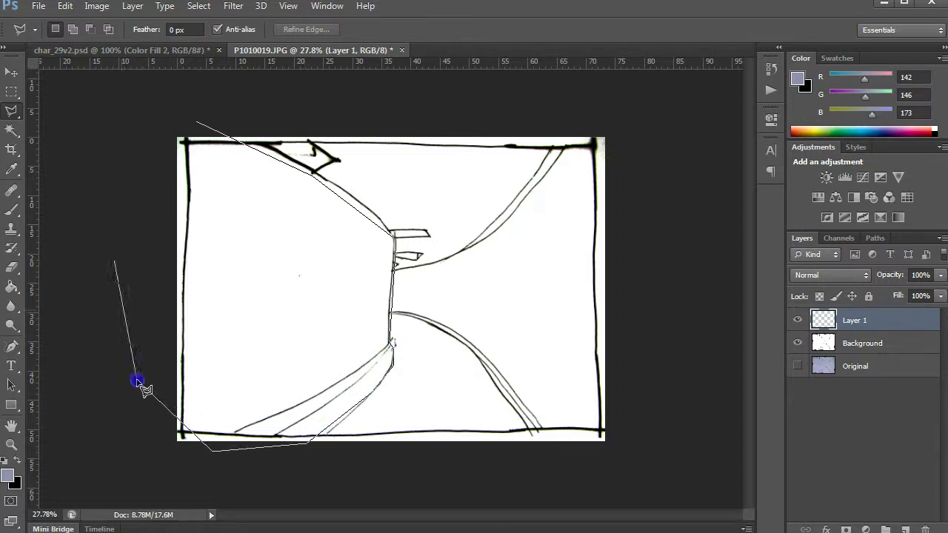
{"action": "left_click", "coordinate": [143, 152]}
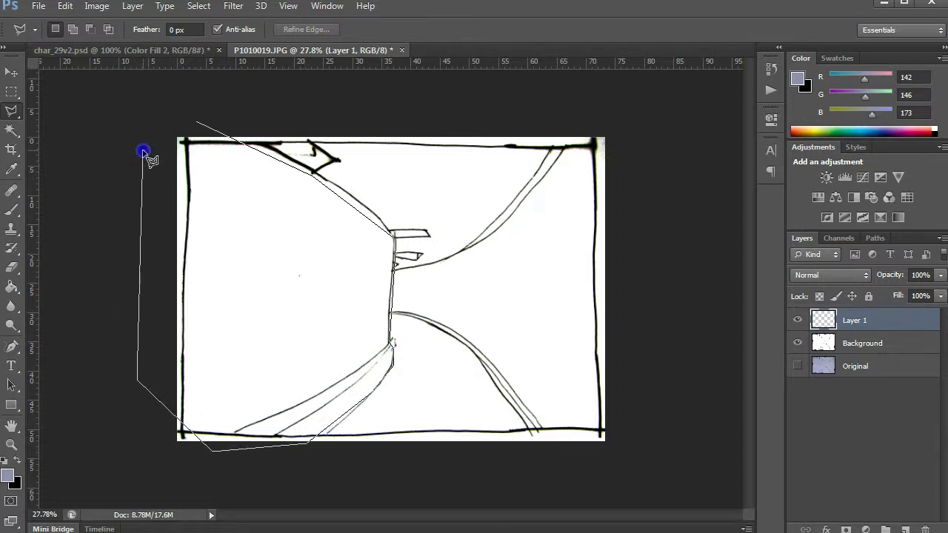
{"action": "left_click", "coordinate": [198, 121]}
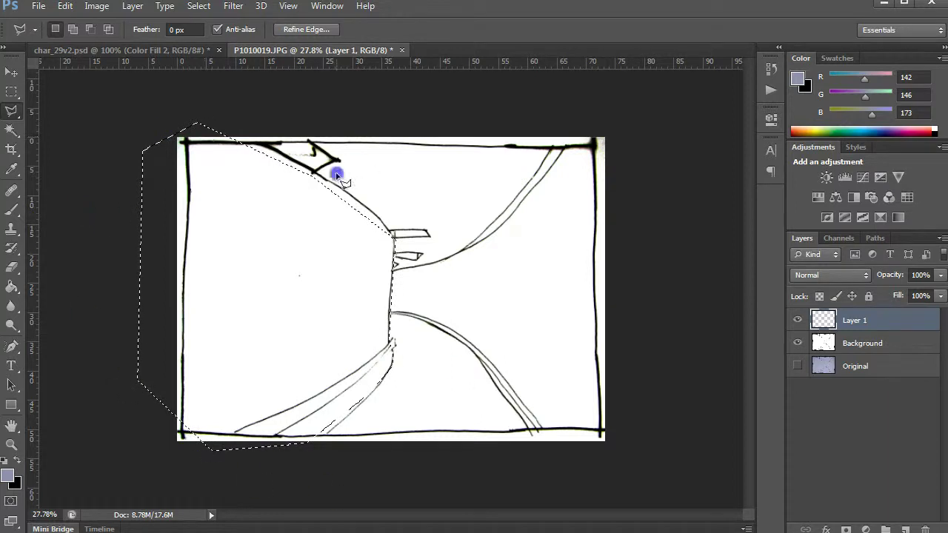
- Switch to the Gradient tool and make both the foreground and background colours light blue, RGB 113, 206, 234
{"action": "left_click", "coordinate": [13, 291]}
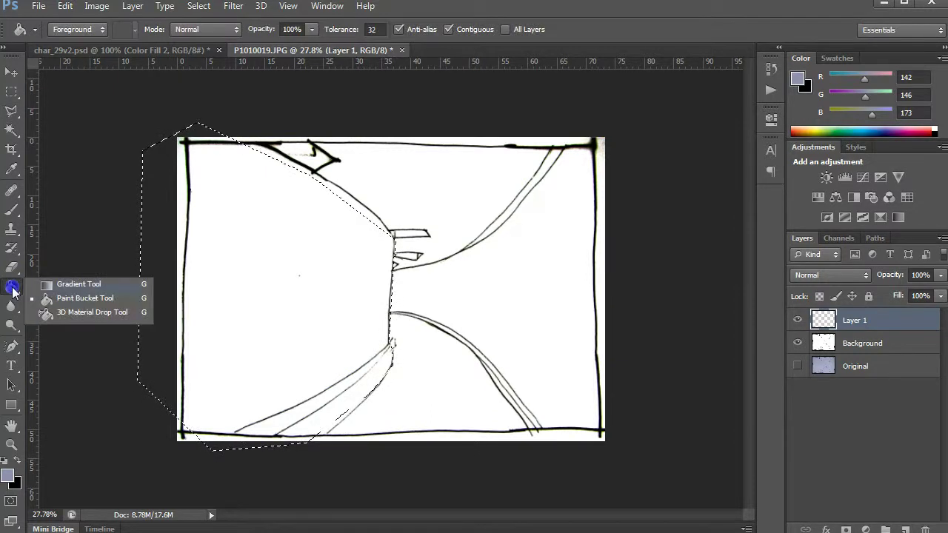
{"action": "left_click", "coordinate": [73, 284]}
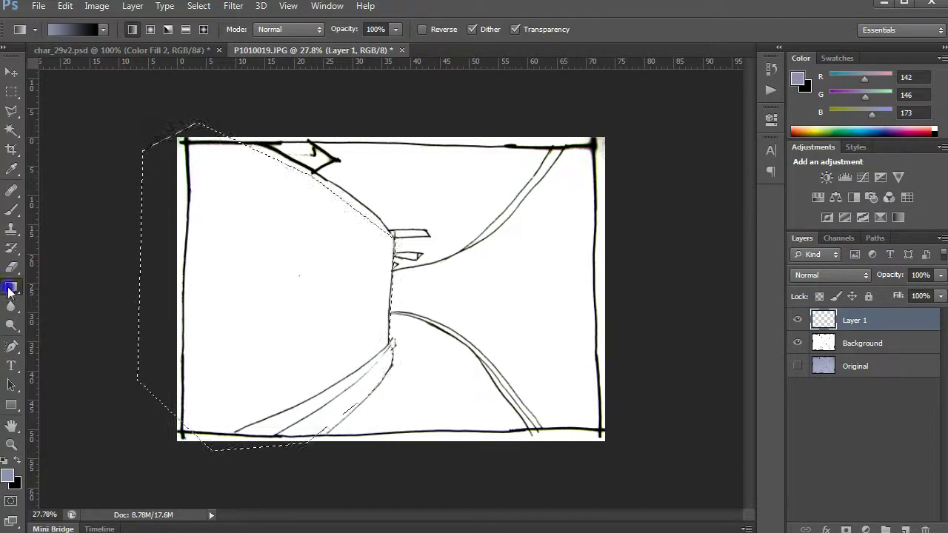
{"action": "left_click", "coordinate": [861, 127]}
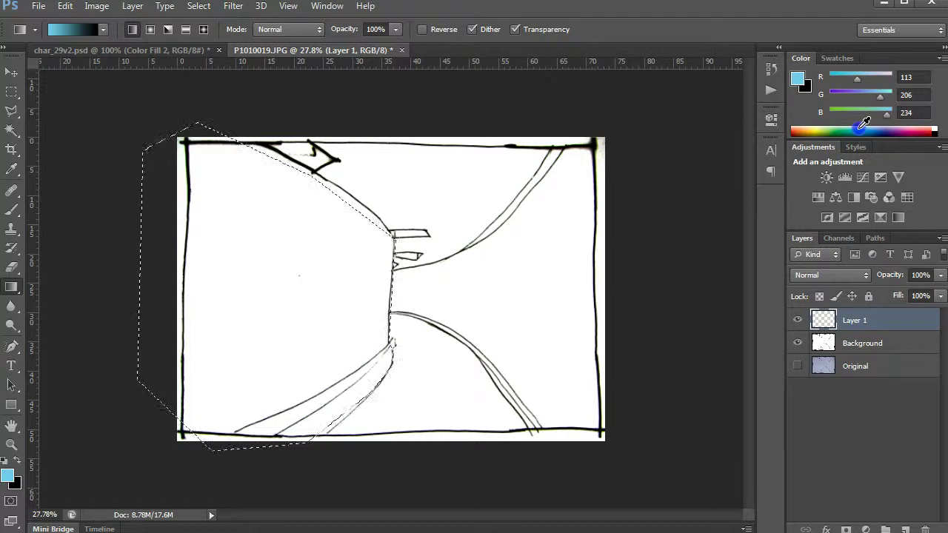
{"action": "key", "text": "x"}
{"action": "key", "text": "x"}
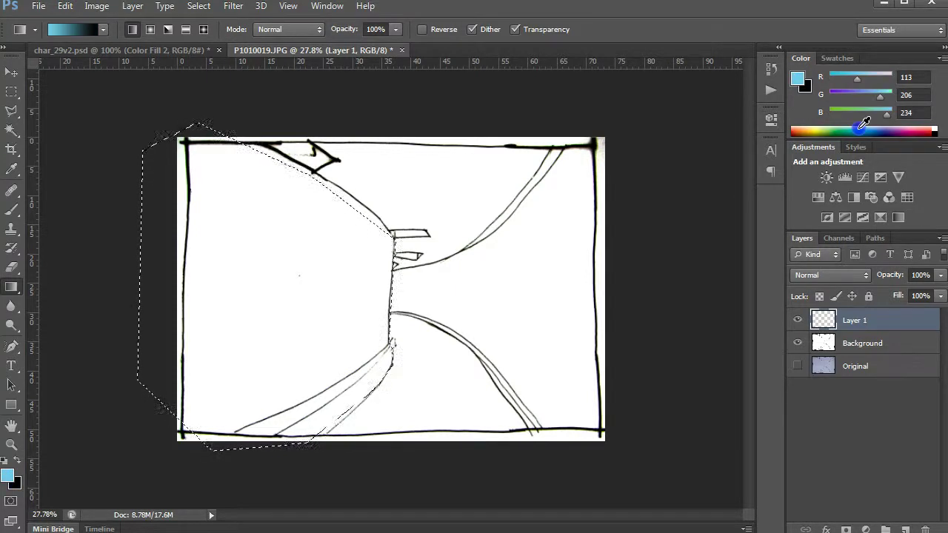
{"action": "key", "text": "x"}
{"action": "key", "text": "x"}
{"action": "key", "text": "x"}
{"action": "key", "text": "x"}
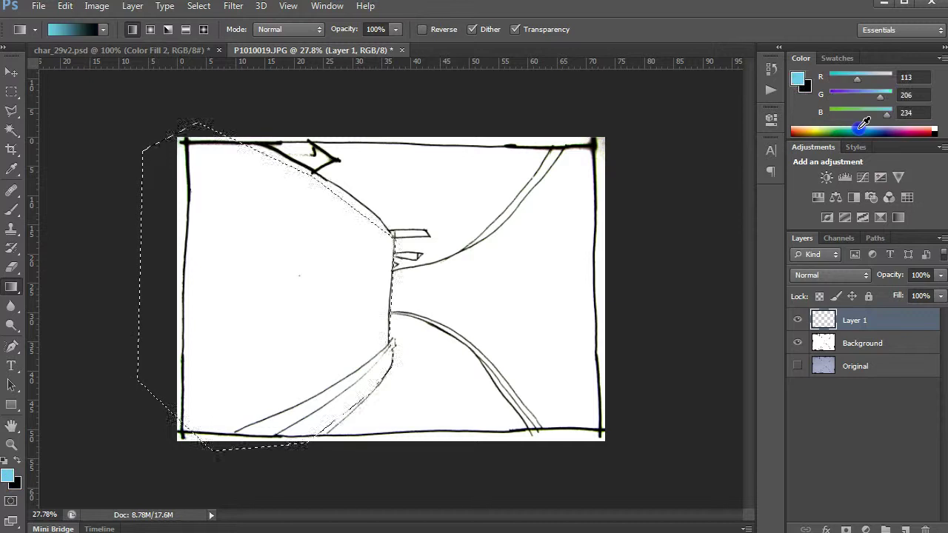
{"action": "key", "text": "x"}
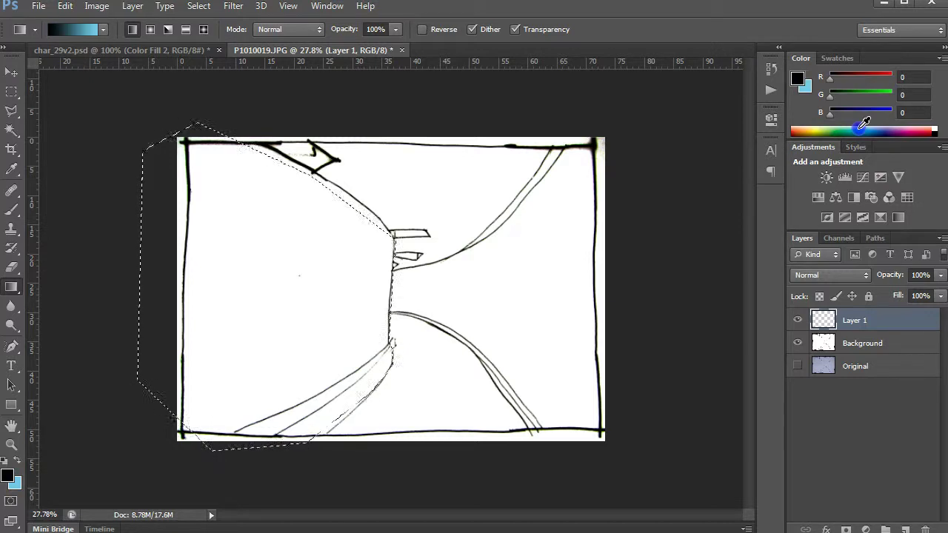
{"action": "key", "text": "x"}
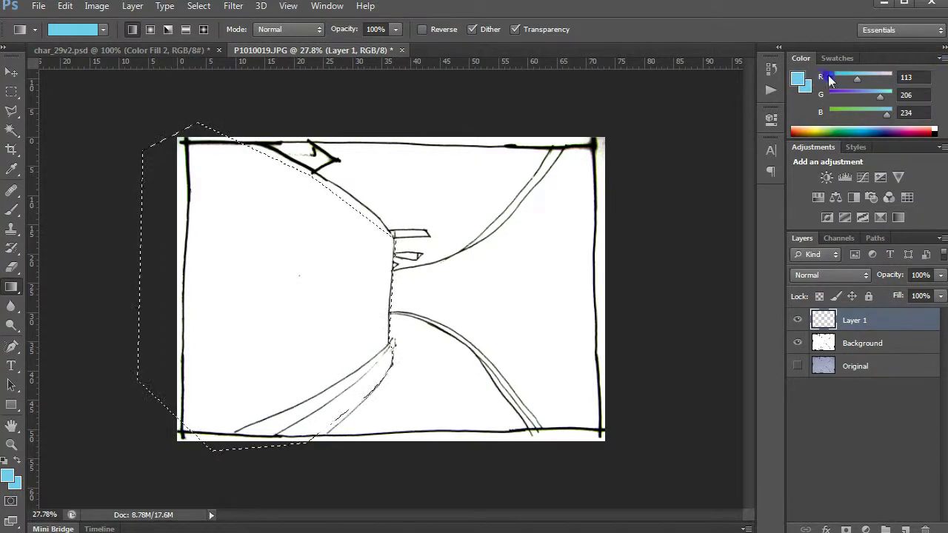
- Using HSB sliders, set the foreground saturation to 25% and fill the selection with a horizontal gradient, palest at the sketch's centre
{"action": "left_click", "coordinate": [943, 57]}
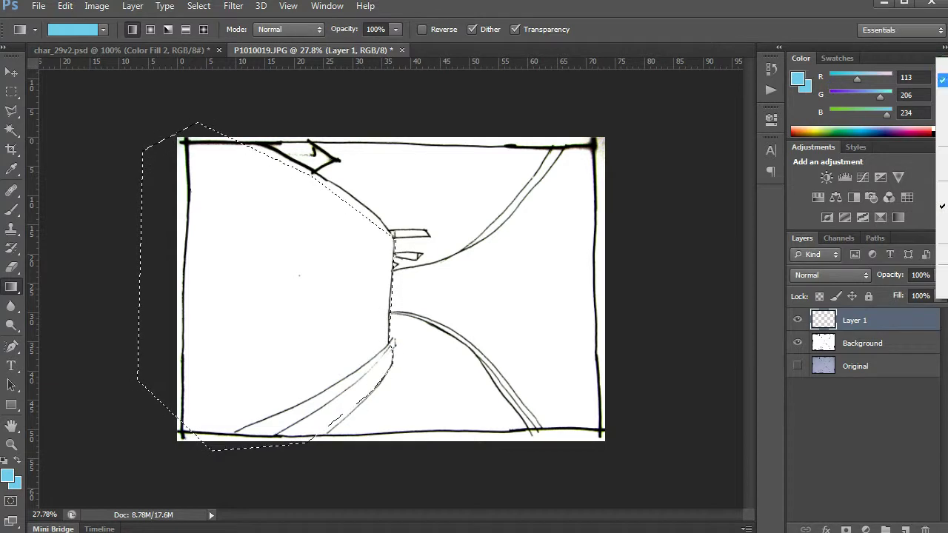
{"action": "left_click", "coordinate": [942, 95]}
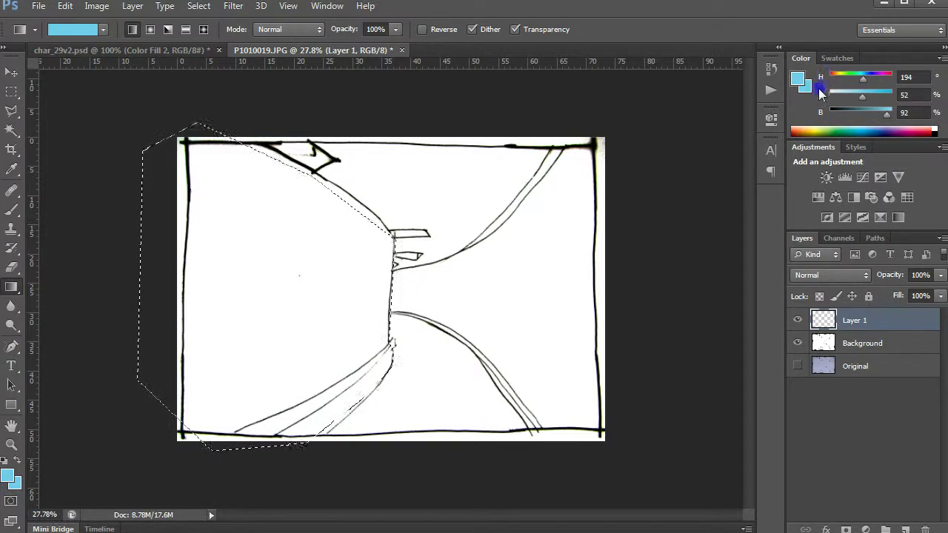
{"action": "left_click_drag", "start_coordinate": [859, 103], "coordinate": [866, 104]}
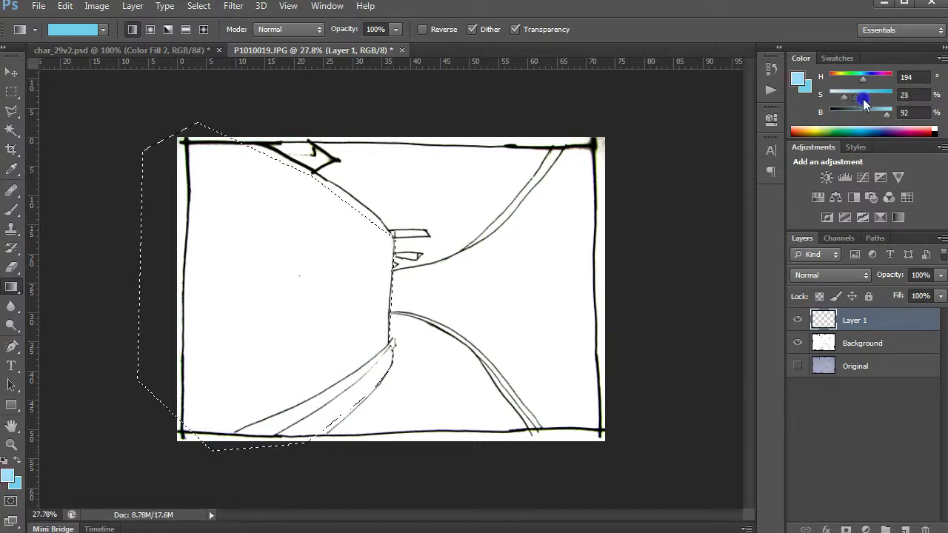
{"action": "left_click", "coordinate": [797, 82]}
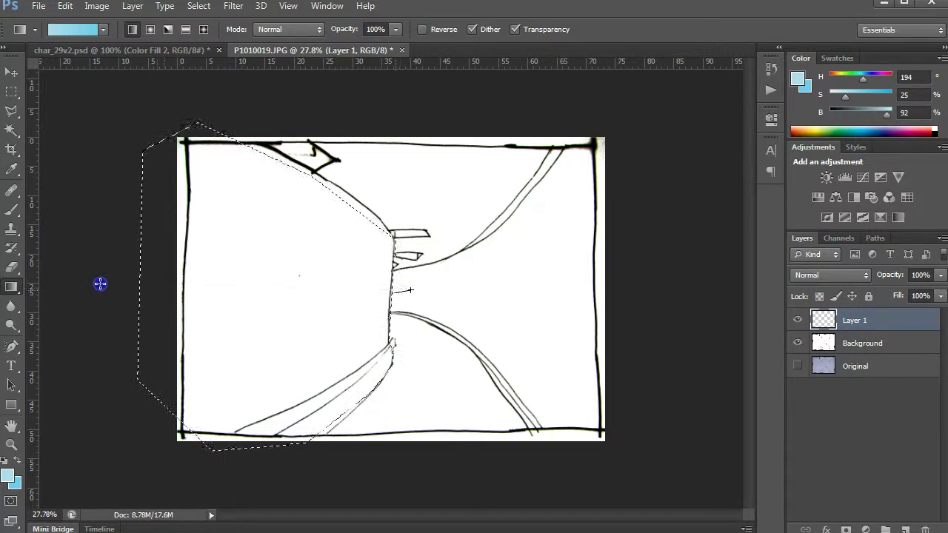
{"action": "left_click_drag", "start_coordinate": [122, 288], "coordinate": [122, 288]}
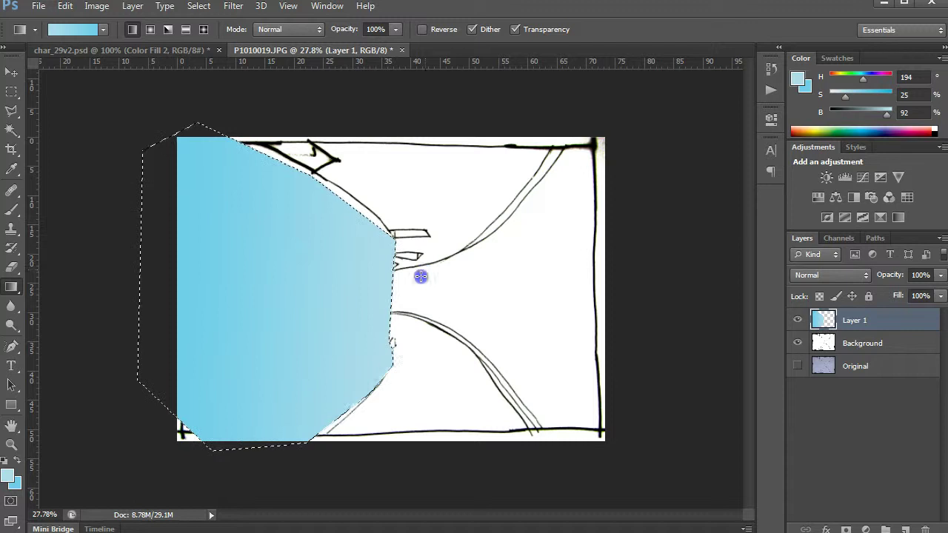
- Add a new layer above Layer 1 and select the area right of the pencil curves with the Polygonal Lasso
{"action": "left_click", "coordinate": [906, 530]}
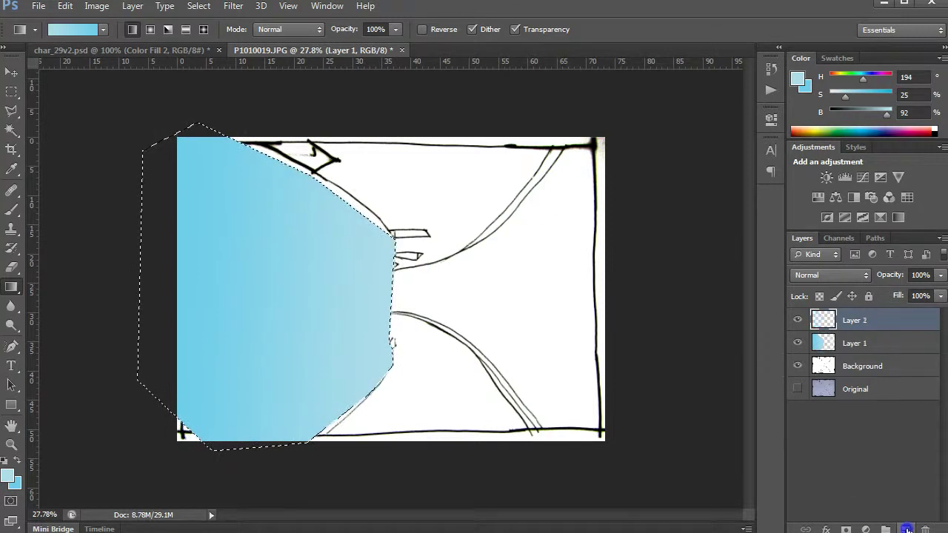
{"action": "left_click", "coordinate": [11, 111]}
{"action": "left_click", "coordinate": [580, 120]}
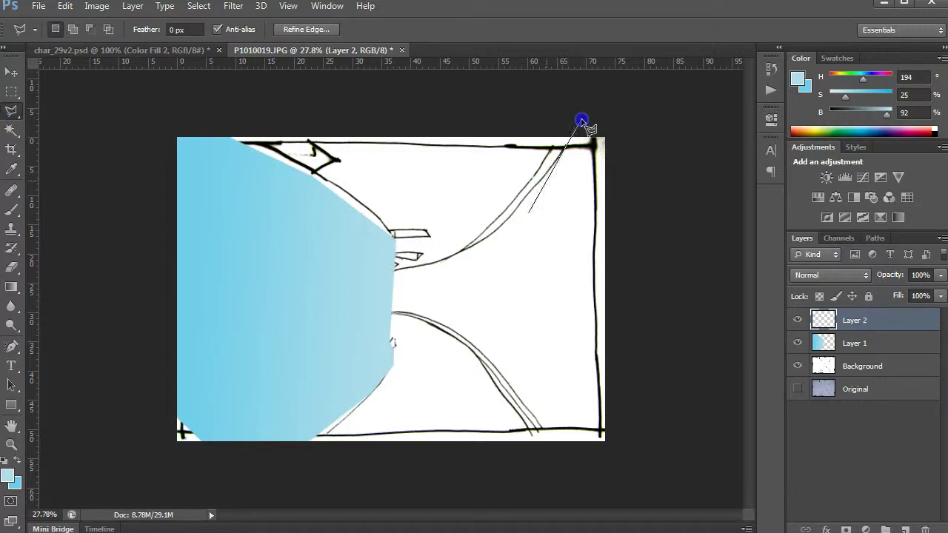
{"action": "left_click", "coordinate": [498, 231]}
{"action": "left_click", "coordinate": [427, 269]}
{"action": "left_click", "coordinate": [386, 278]}
{"action": "left_click", "coordinate": [384, 314]}
{"action": "left_click", "coordinate": [406, 317]}
{"action": "left_click", "coordinate": [453, 333]}
{"action": "left_click", "coordinate": [512, 393]}
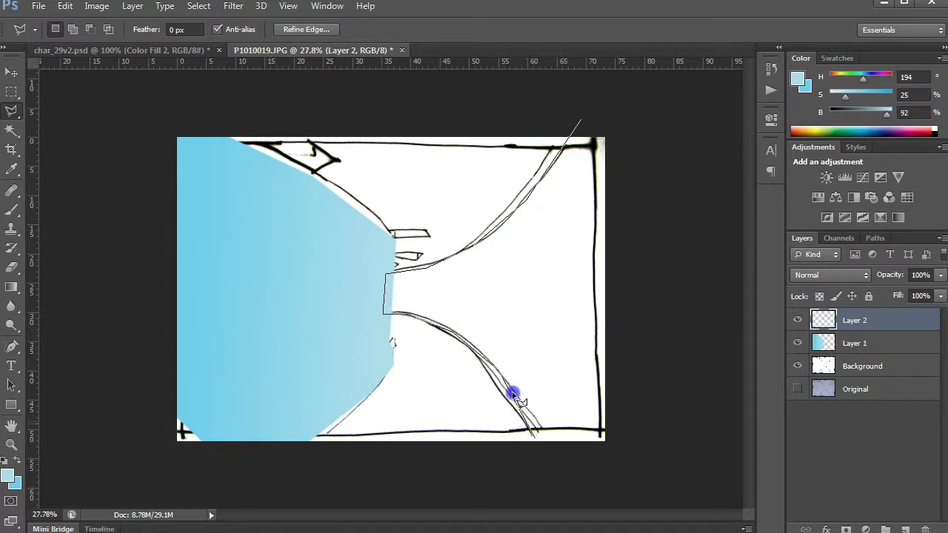
{"action": "left_click", "coordinate": [552, 454]}
{"action": "left_click", "coordinate": [623, 418]}
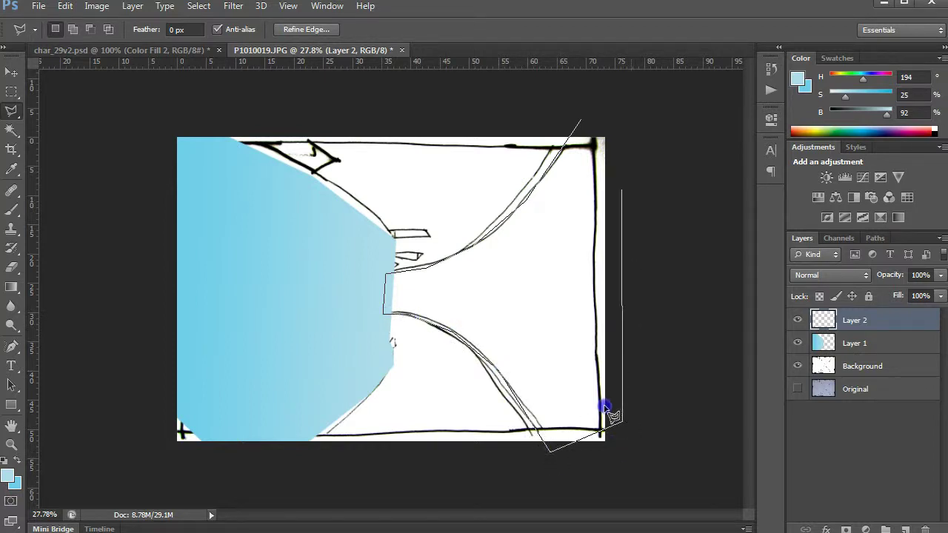
{"action": "left_click", "coordinate": [583, 121]}
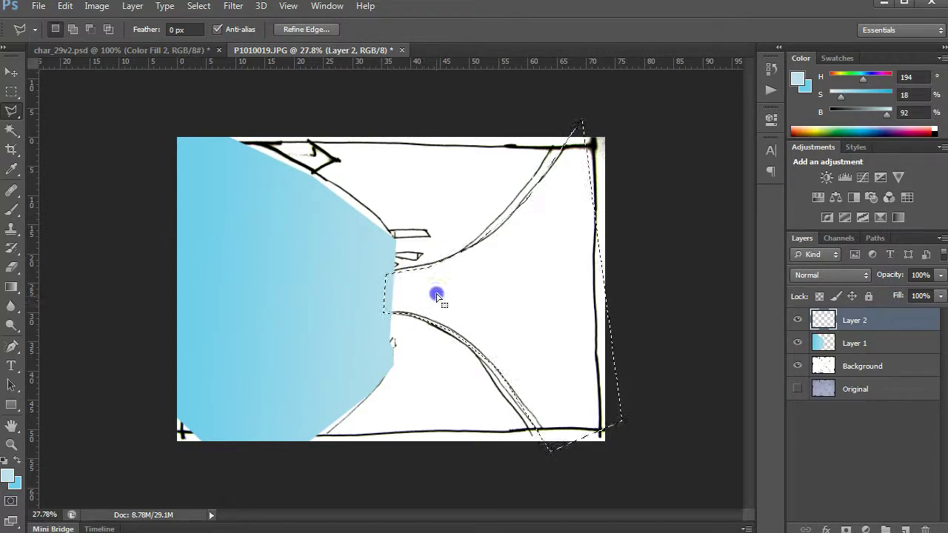
- Set the foreground saturation to 18% and fill the selection with a slightly diagonal blue gradient, palest at the sketch's centre
{"action": "left_click", "coordinate": [12, 288]}
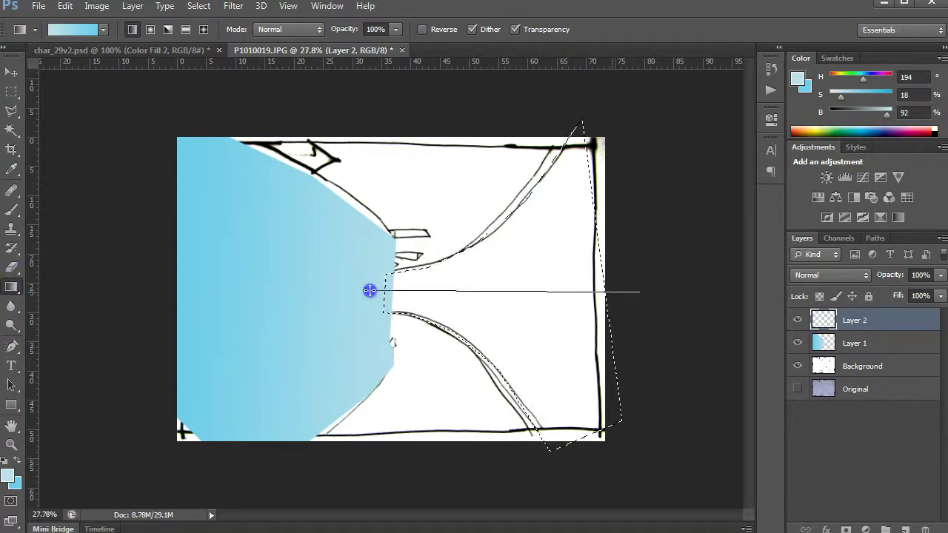
{"action": "left_click_drag", "start_coordinate": [369, 291], "coordinate": [623, 291]}
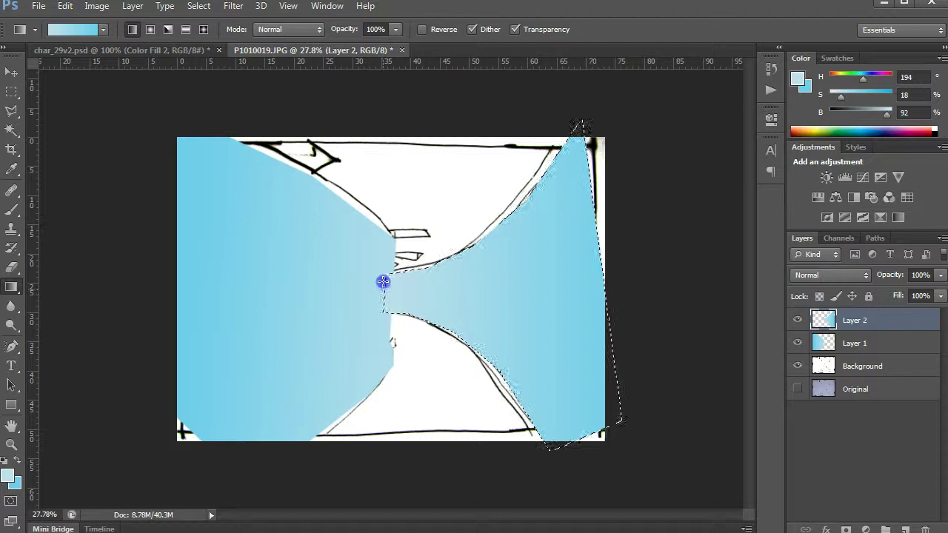
{"action": "left_click_drag", "start_coordinate": [386, 281], "coordinate": [652, 356]}
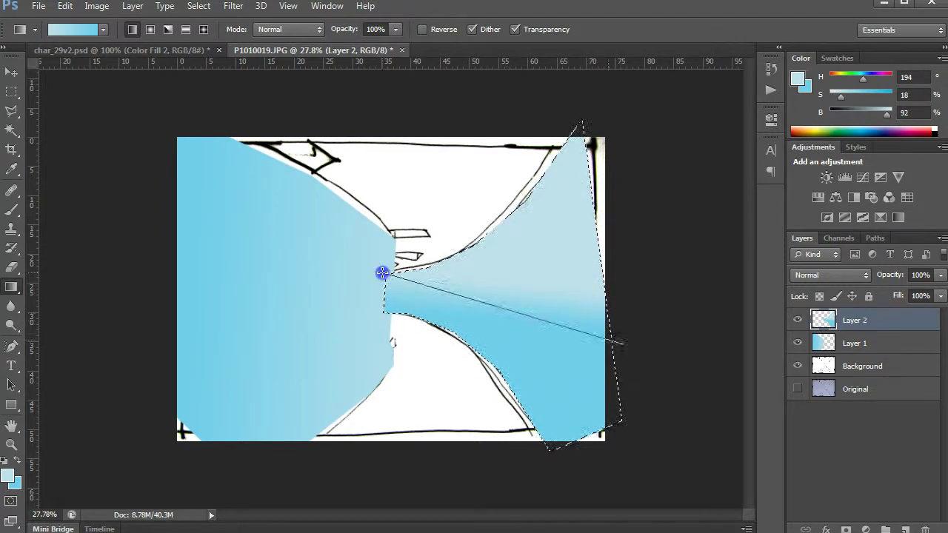
{"action": "left_click_drag", "start_coordinate": [382, 272], "coordinate": [636, 320]}
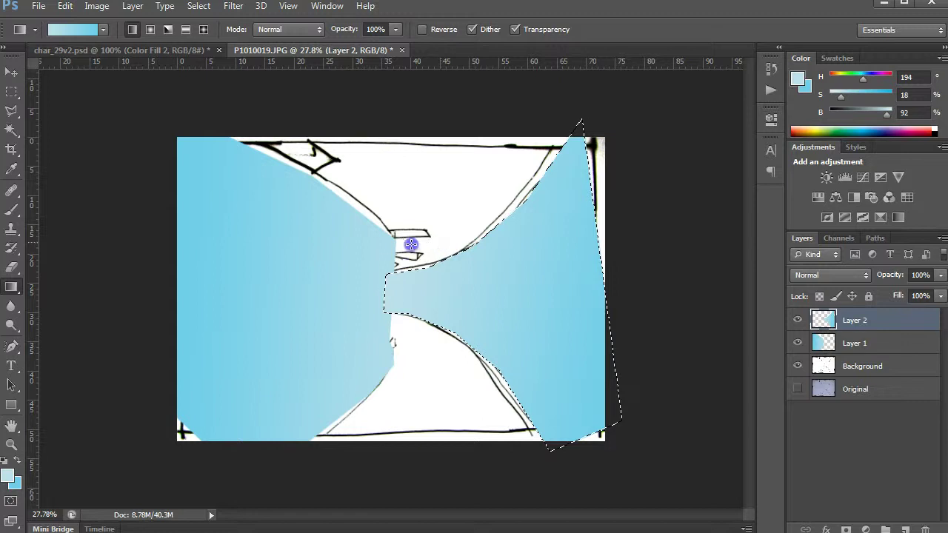
{"action": "left_click_drag", "start_coordinate": [386, 226], "coordinate": [633, 350]}
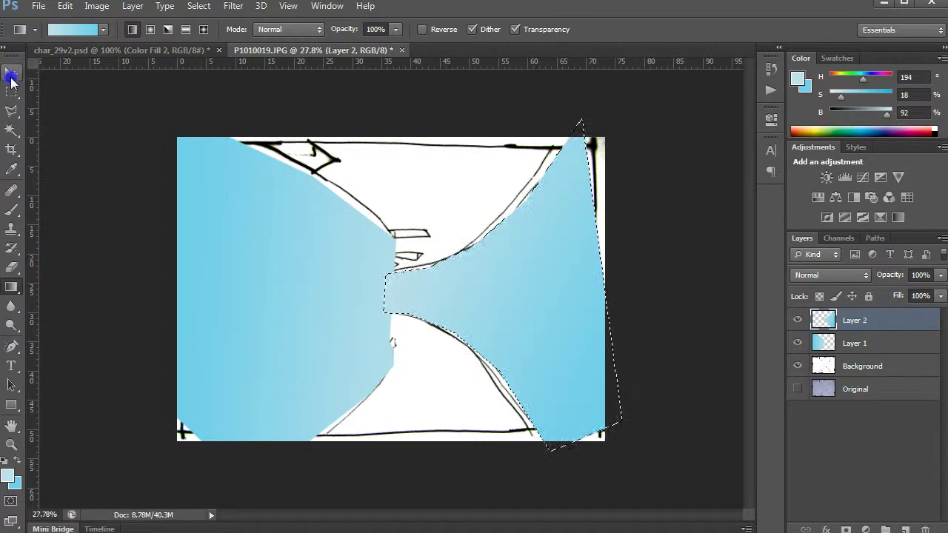
- Deselect the filled area and move Layer 2 below Layer 1 in the layer order
{"action": "left_click", "coordinate": [11, 74]}
{"action": "left_click", "coordinate": [217, 117]}
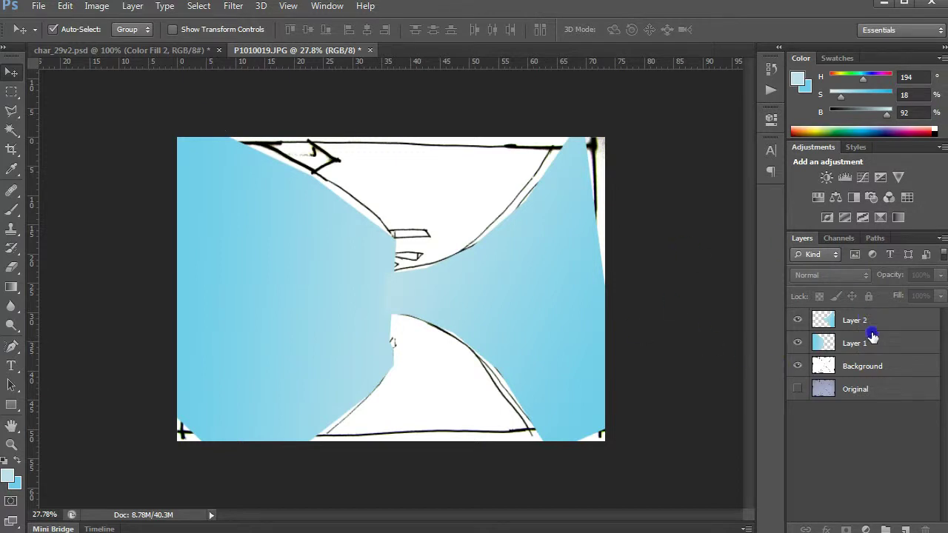
{"action": "left_click_drag", "start_coordinate": [898, 320], "coordinate": [898, 360]}
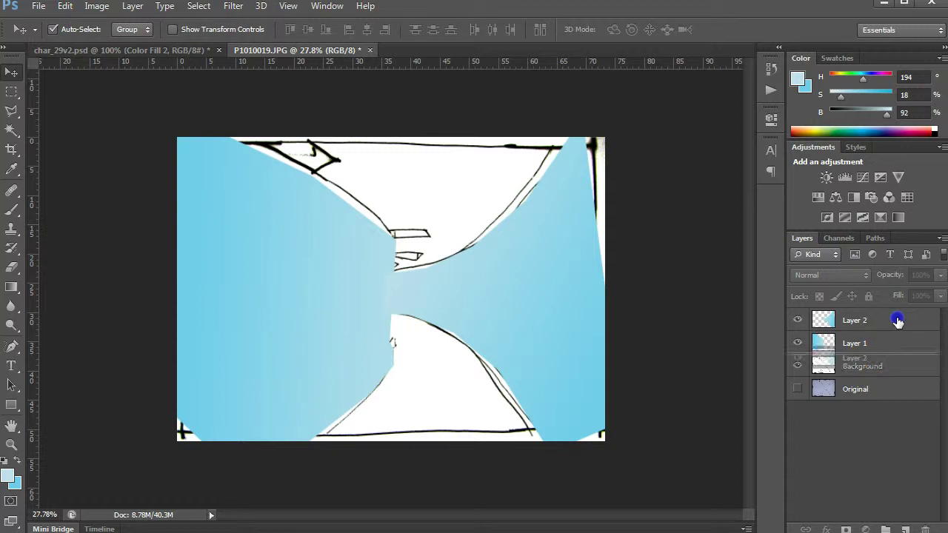
{"action": "left_click_drag", "start_coordinate": [898, 320], "coordinate": [895, 360]}
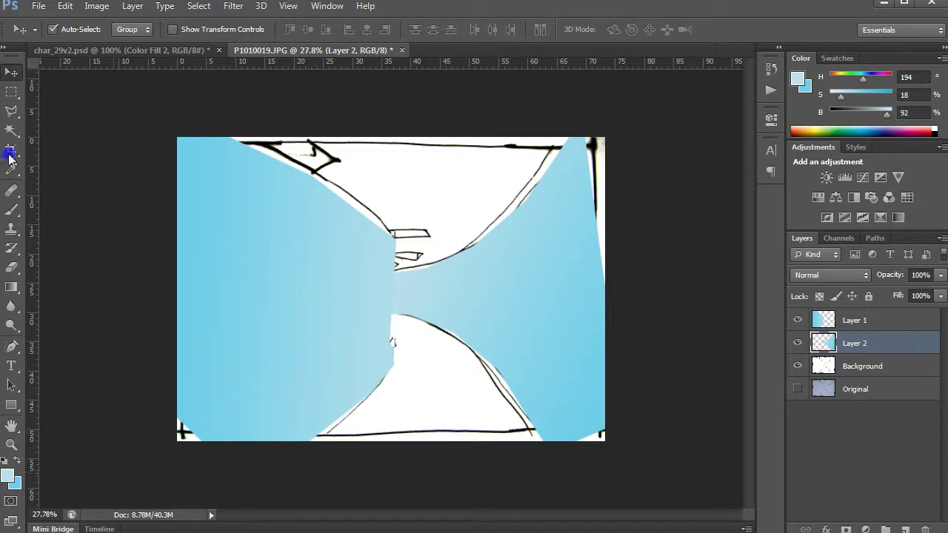
- Select the white floor area between the two lower pencil curves with the Polygonal Lasso, extending past the canvas's lower edge
{"action": "left_click", "coordinate": [12, 111]}
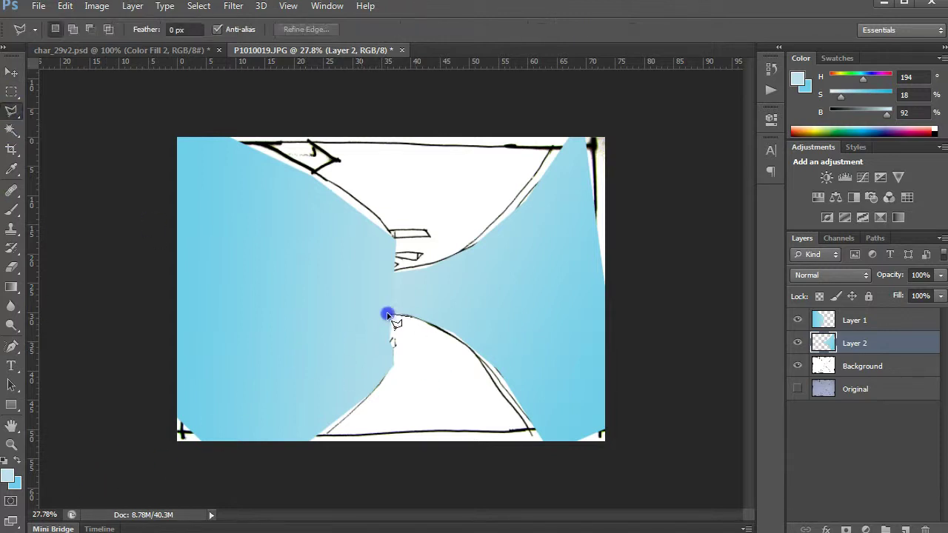
{"action": "left_click", "coordinate": [387, 315]}
{"action": "left_click", "coordinate": [414, 319]}
{"action": "left_click", "coordinate": [479, 355]}
{"action": "left_click", "coordinate": [543, 442]}
{"action": "left_click", "coordinate": [459, 483]}
{"action": "left_click", "coordinate": [321, 434]}
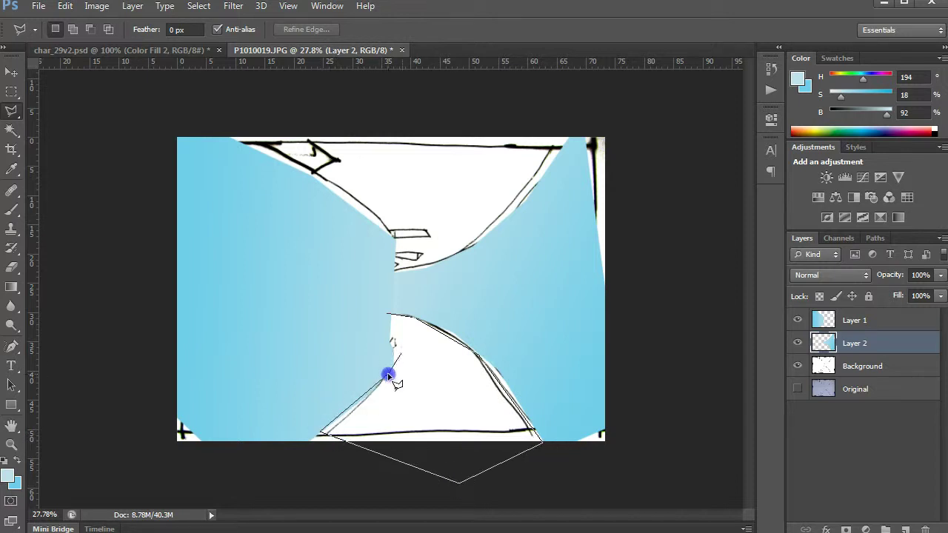
{"action": "left_click", "coordinate": [388, 375]}
{"action": "left_click", "coordinate": [387, 323]}
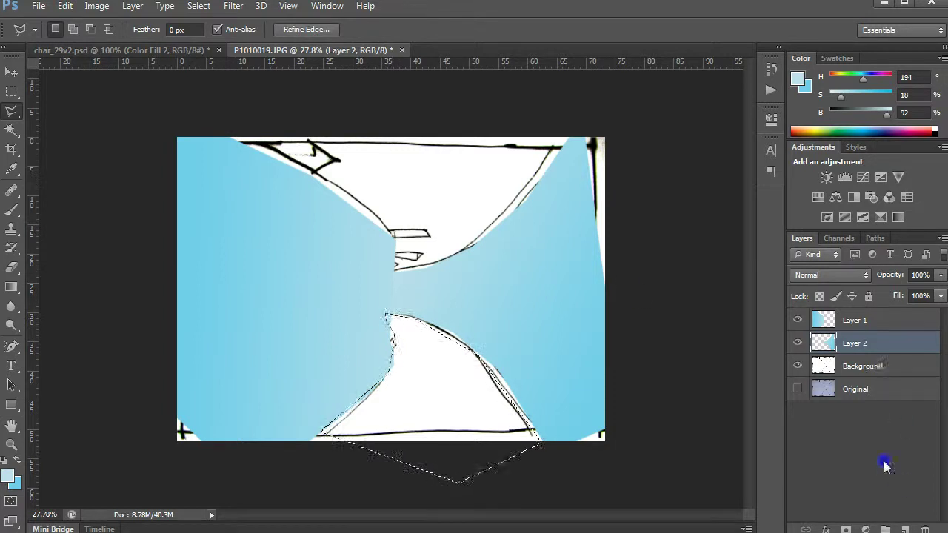
- Add a new layer above Layer 2 and name it floor
{"action": "left_click", "coordinate": [905, 527]}
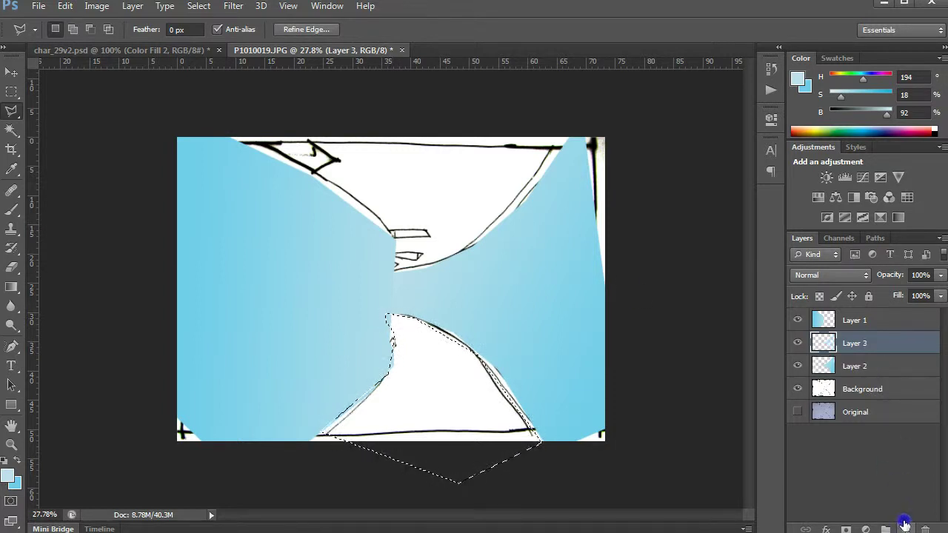
{"action": "double_click", "coordinate": [854, 343]}
{"action": "type", "text": "floor"}
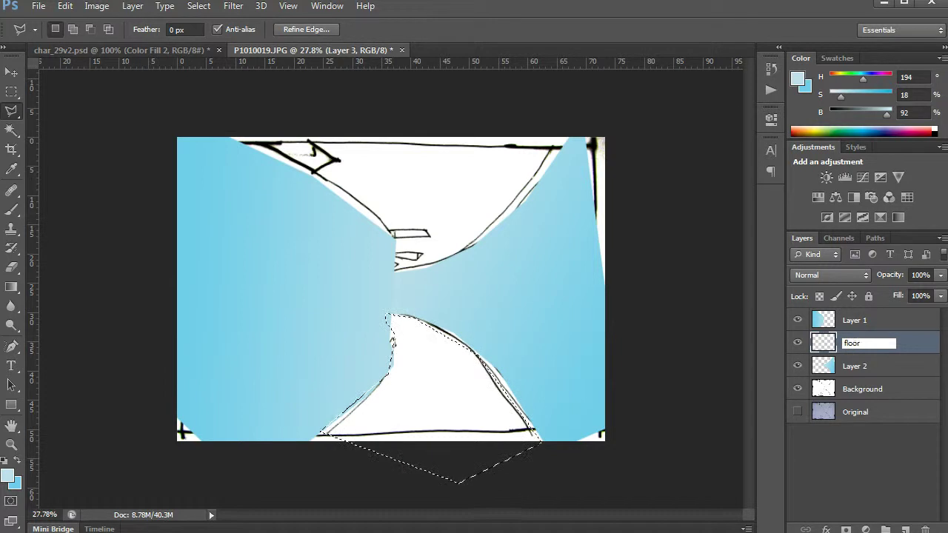
{"action": "left_click", "coordinate": [883, 449]}
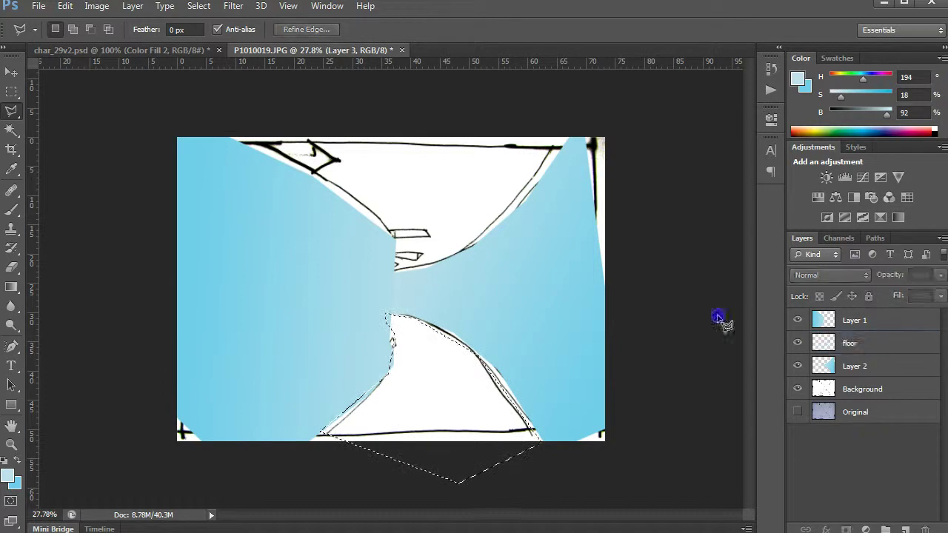
- Make the background colour a light grey with 64% brightness and the foreground colour a dark grey with 37% brightness
{"action": "left_click", "coordinate": [934, 133]}
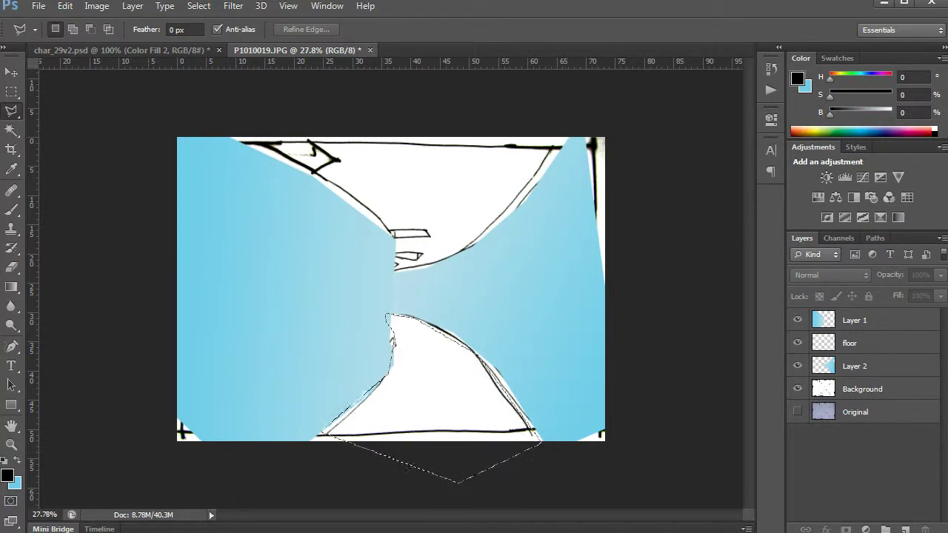
{"action": "left_click", "coordinate": [803, 84]}
{"action": "left_click", "coordinate": [935, 133]}
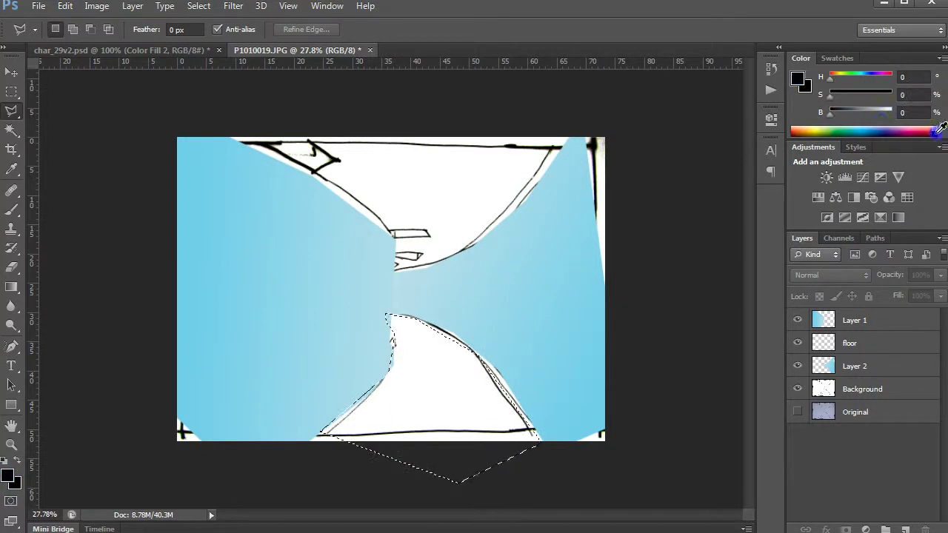
{"action": "left_click", "coordinate": [831, 115]}
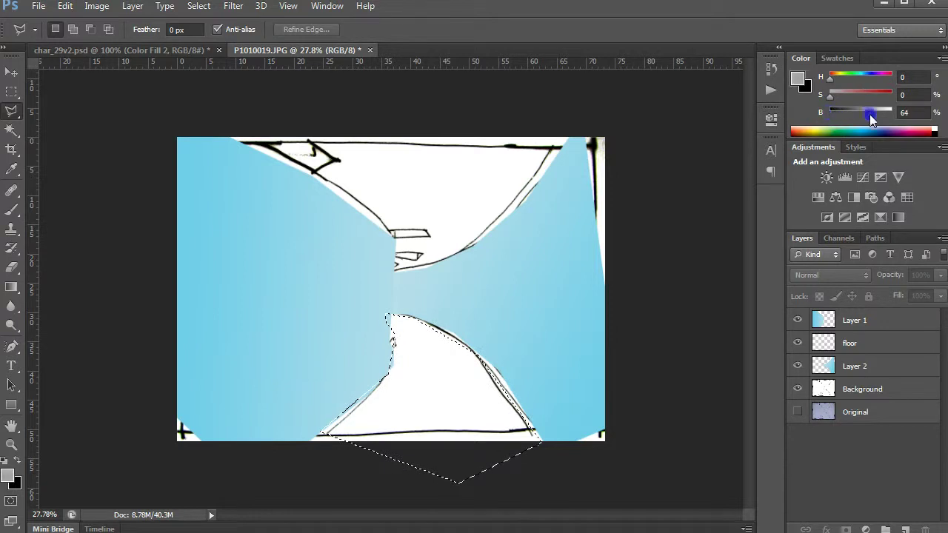
{"action": "left_click", "coordinate": [831, 116]}
{"action": "left_click", "coordinate": [852, 116]}
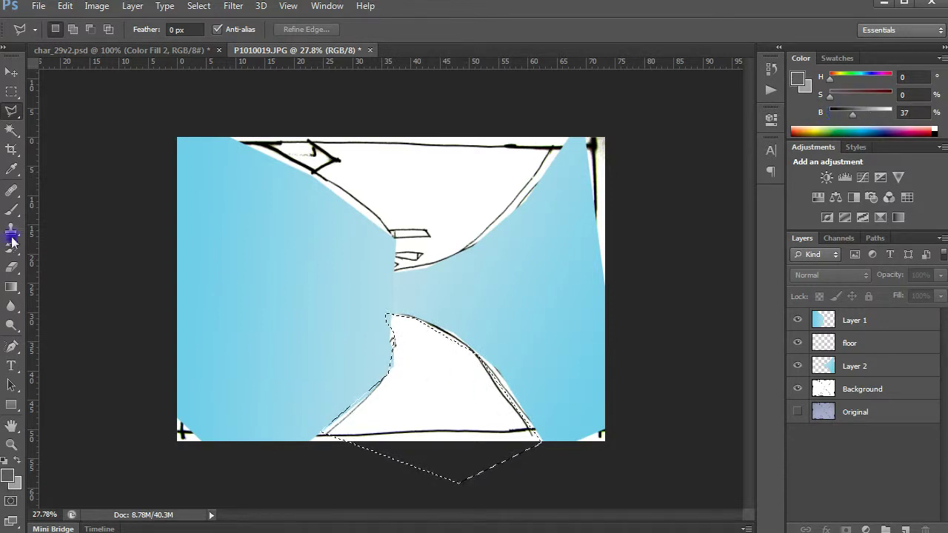
- Fill the floor selection on the floor layer with the grey gradient, darkest at the canvas's lower edge
{"action": "left_click", "coordinate": [12, 287]}
{"action": "left_click_drag", "start_coordinate": [393, 338], "coordinate": [472, 250]}
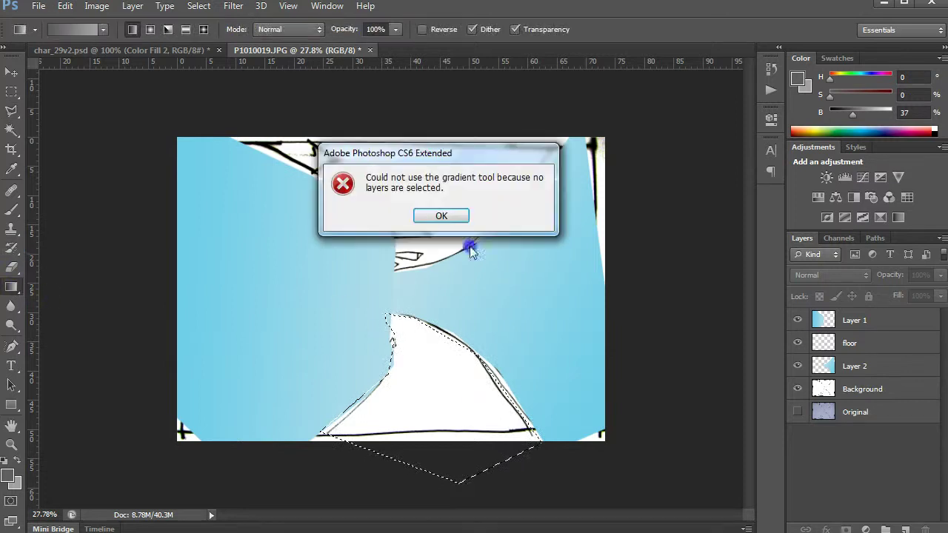
{"action": "left_click", "coordinate": [441, 215]}
{"action": "left_click", "coordinate": [898, 346]}
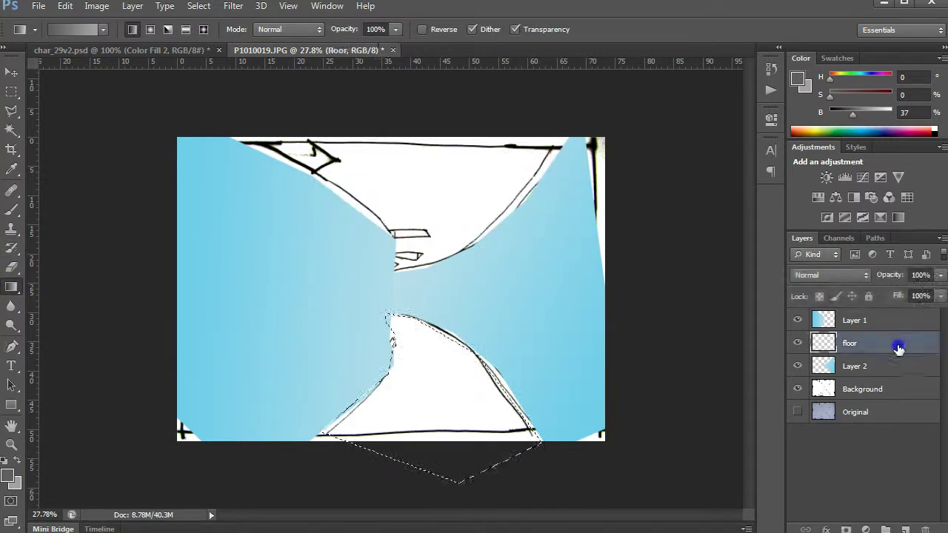
{"action": "left_click_drag", "start_coordinate": [532, 486], "coordinate": [369, 297]}
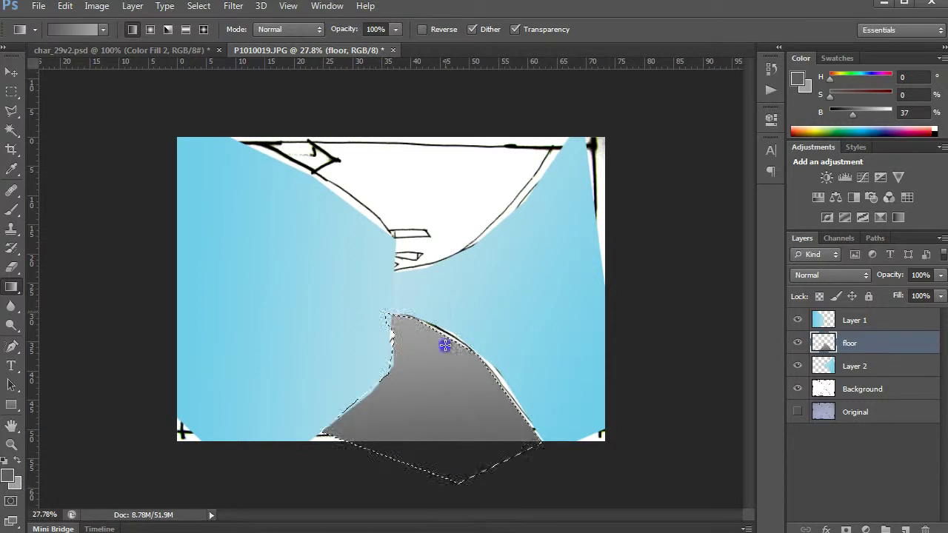
- Tint the greys brown, at 36% saturation with 43% brightness and 21% with 64%, and refill the floor selection with that gradient
{"action": "left_click", "coordinate": [857, 95]}
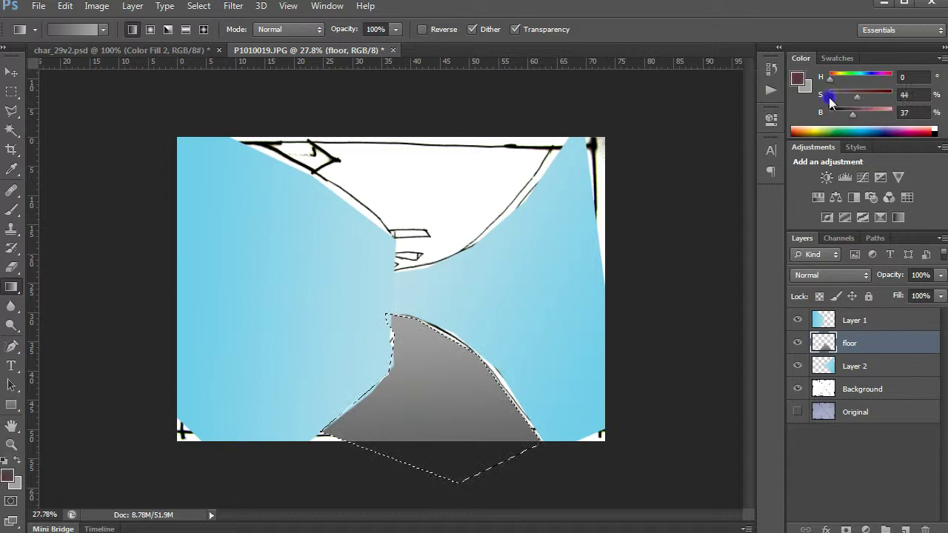
{"action": "left_click_drag", "start_coordinate": [830, 102], "coordinate": [846, 102]}
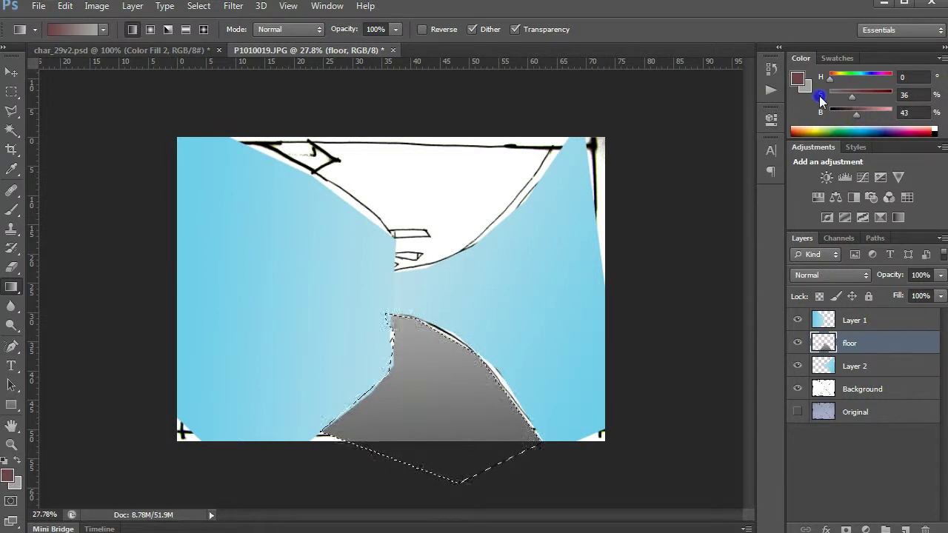
{"action": "left_click_drag", "start_coordinate": [821, 100], "coordinate": [833, 101]}
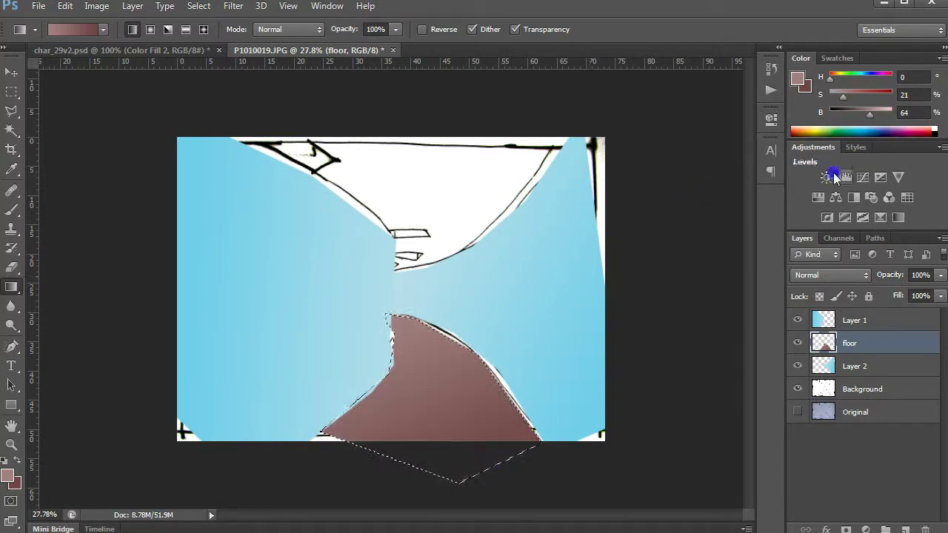
- Make both gradient colours pale yellow, setting the foreground to hue 56, saturation 24% and brightness 98%
{"action": "left_click", "coordinate": [935, 130]}
{"action": "left_click_drag", "start_coordinate": [822, 129], "coordinate": [827, 129]}
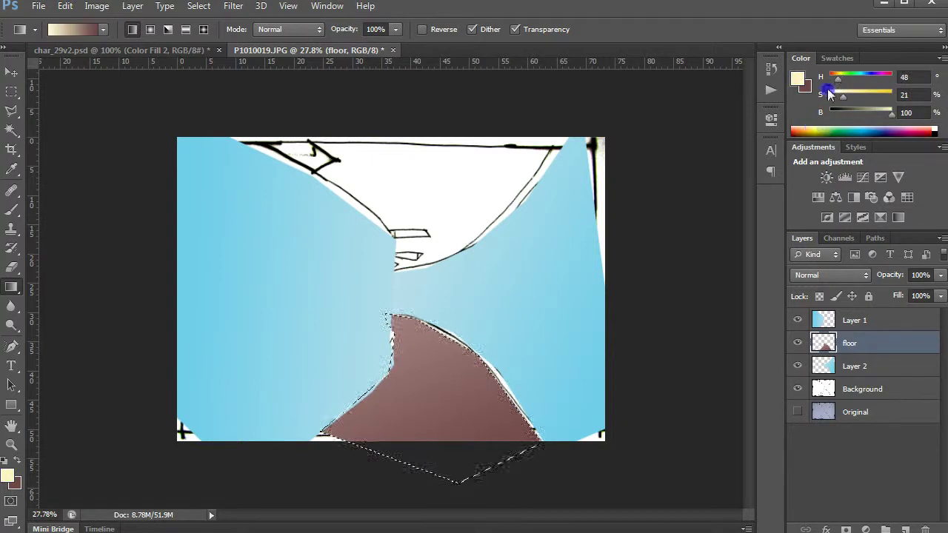
{"action": "key", "text": "x"}
{"action": "left_click", "coordinate": [822, 131]}
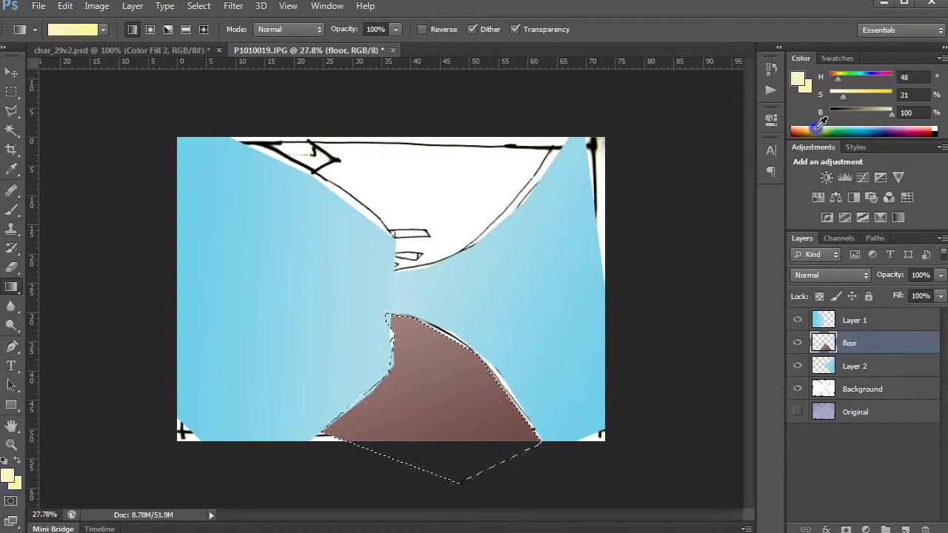
{"action": "left_click_drag", "start_coordinate": [852, 99], "coordinate": [845, 97]}
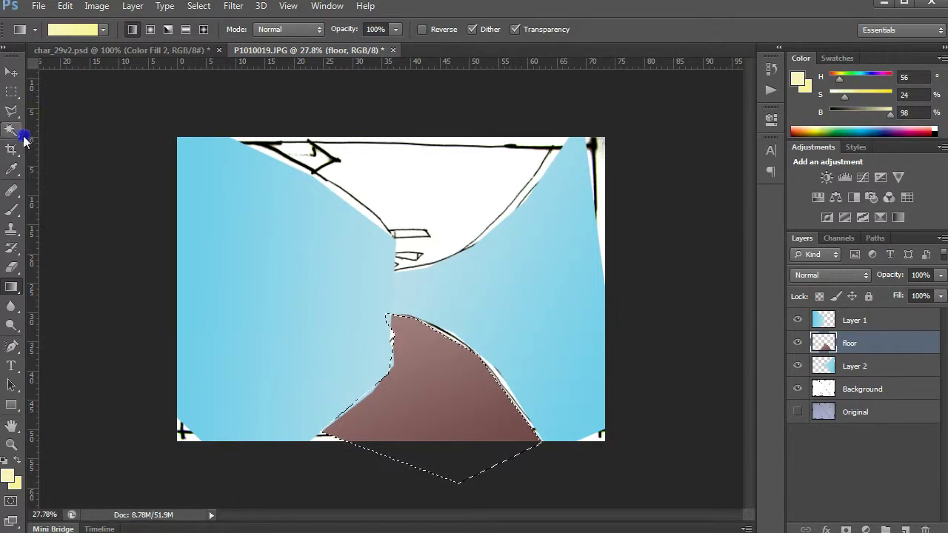
- Outline the ceiling area with a polygonal lasso selection, following both wall edges and leaving out the sketched light boxes
{"action": "left_click", "coordinate": [13, 112]}
{"action": "left_click", "coordinate": [268, 110]}
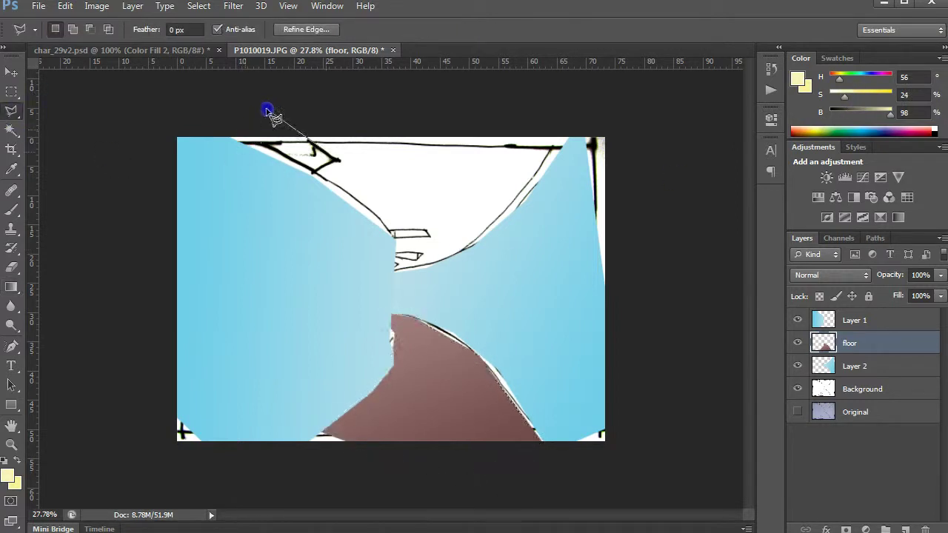
{"action": "left_click", "coordinate": [336, 158]}
{"action": "left_click", "coordinate": [314, 172]}
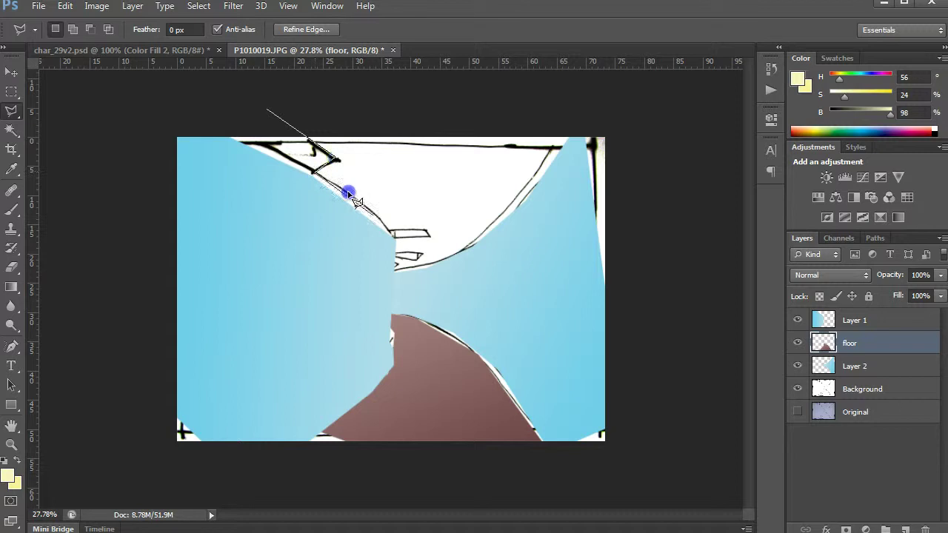
{"action": "left_click", "coordinate": [411, 235]}
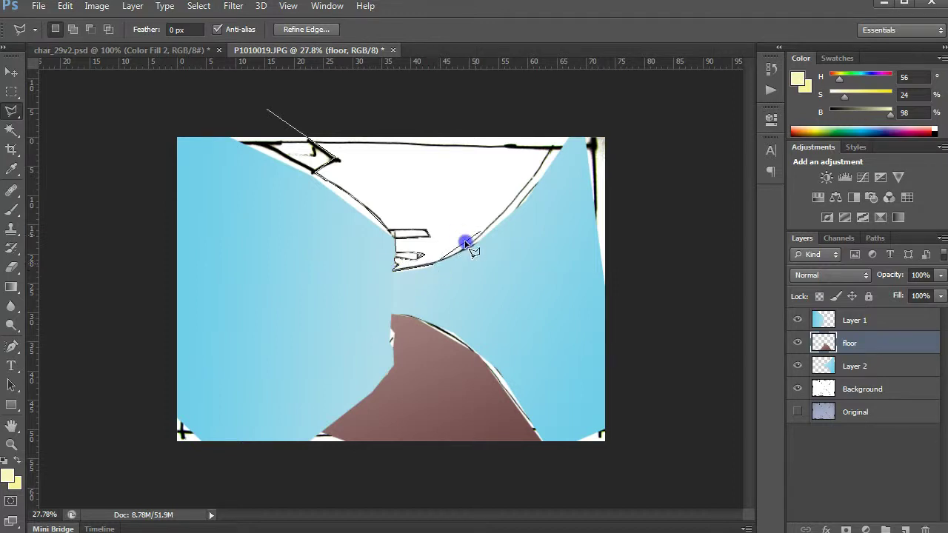
{"action": "left_click", "coordinate": [545, 173]}
{"action": "left_click", "coordinate": [577, 112]}
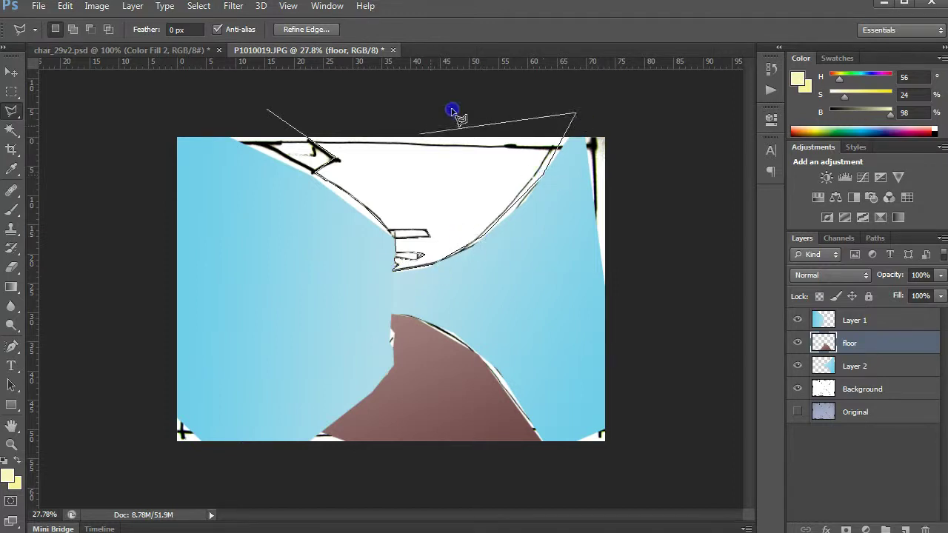
{"action": "left_click", "coordinate": [267, 113]}
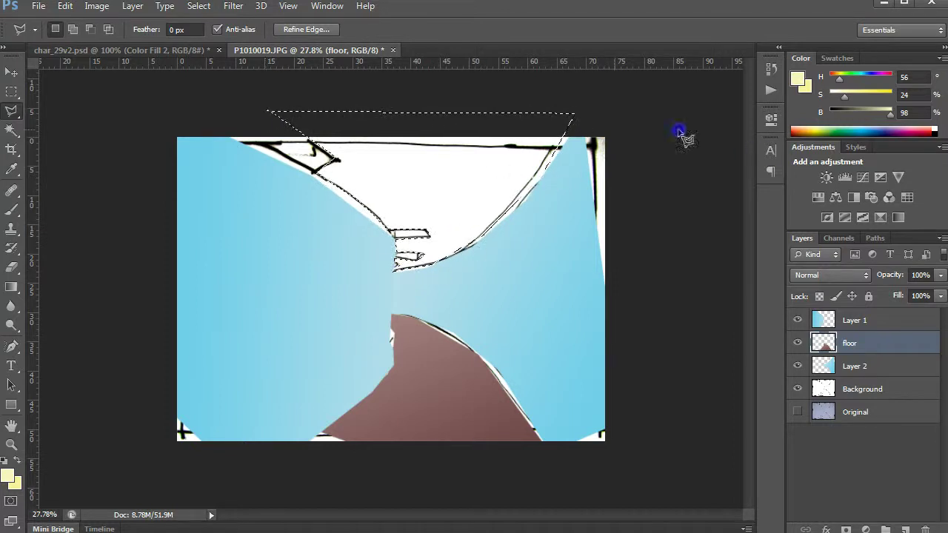
- Try to fill the ceiling selection with the pale yellow gradient on the floor layer
{"action": "left_click", "coordinate": [12, 286]}
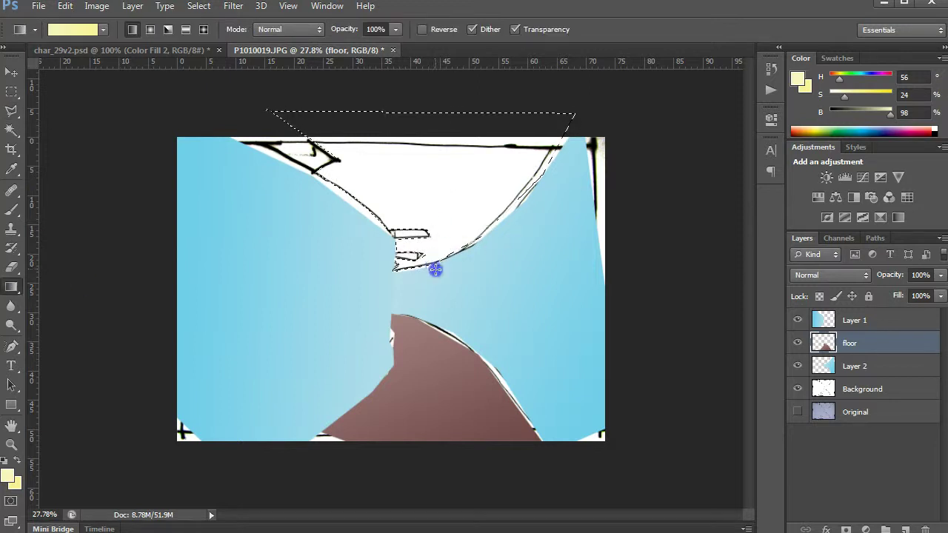
{"action": "left_click_drag", "start_coordinate": [434, 269], "coordinate": [460, 109]}
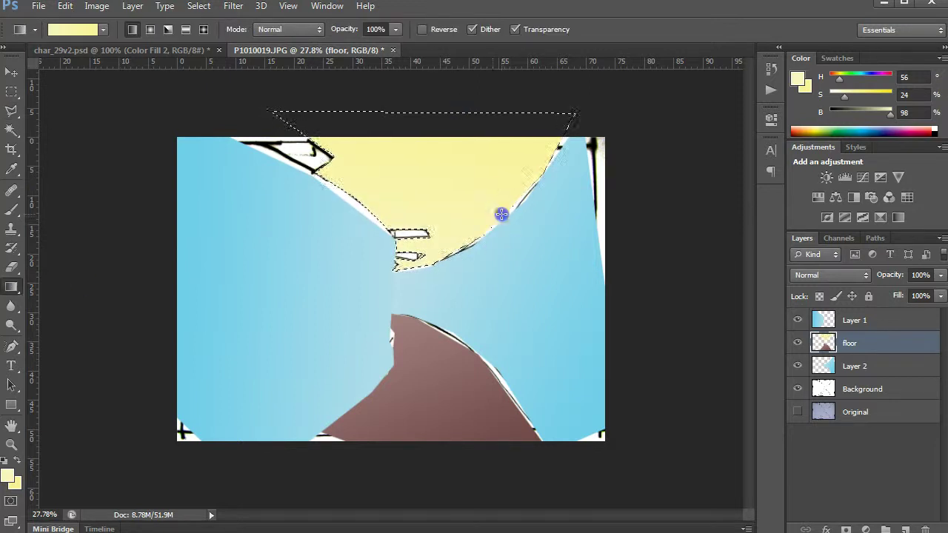
{"action": "left_click_drag", "start_coordinate": [450, 206], "coordinate": [455, 152]}
{"action": "left_click_drag", "start_coordinate": [428, 263], "coordinate": [430, 261]}
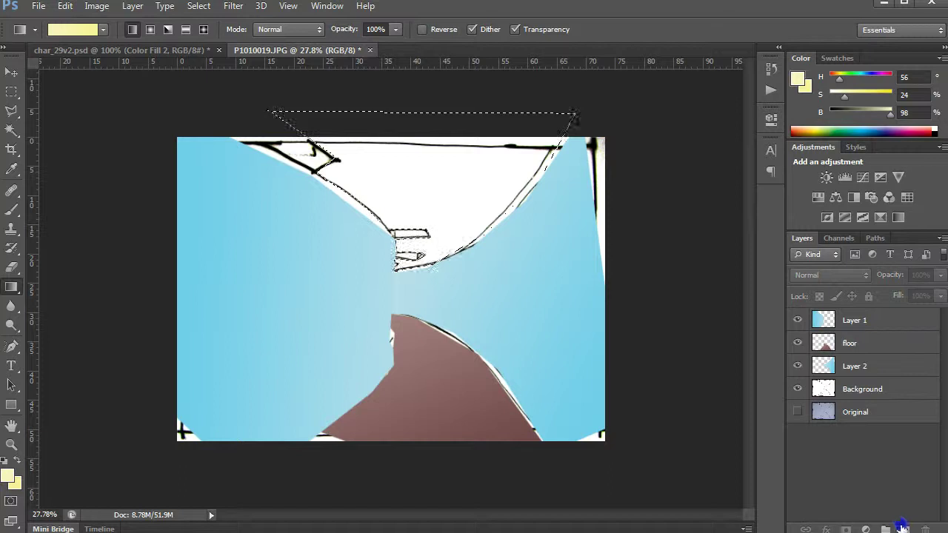
- Add a new layer named Ceiling and fill the ceiling selection on it with the pale yellow gradient
{"action": "left_click", "coordinate": [902, 526]}
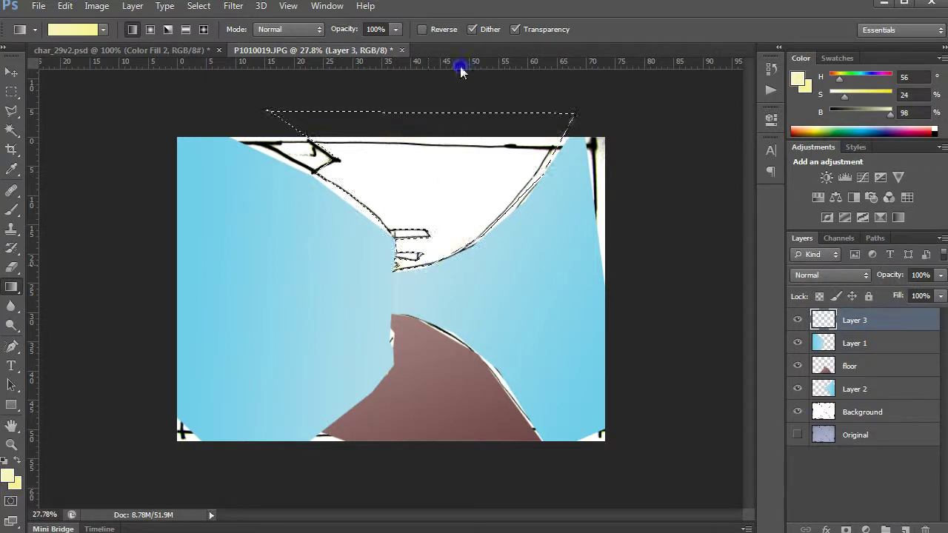
{"action": "double_click", "coordinate": [855, 320]}
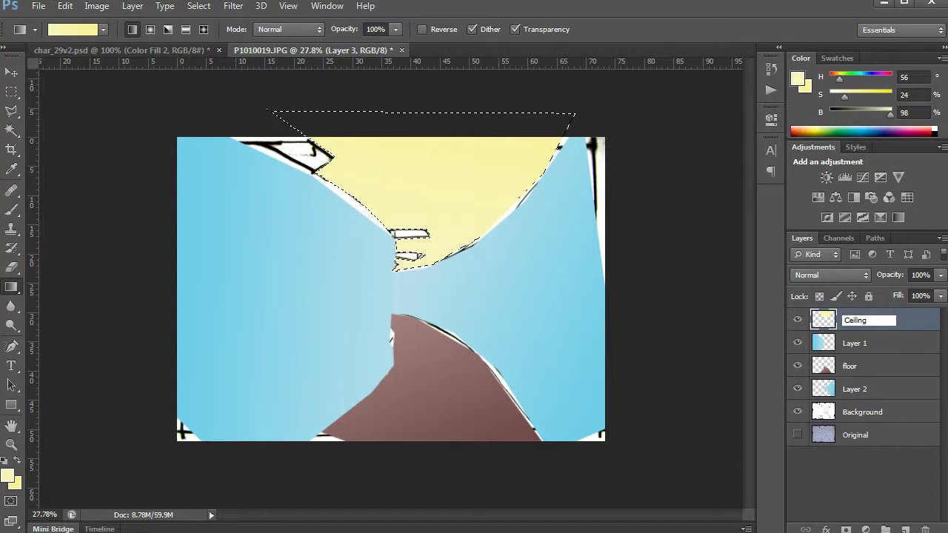
{"action": "type", "text": "Ceiling"}
{"action": "key", "text": "Return"}
- Rename Layer 1 as left wall and Layer 2 as Right wall
{"action": "double_click", "coordinate": [852, 343]}
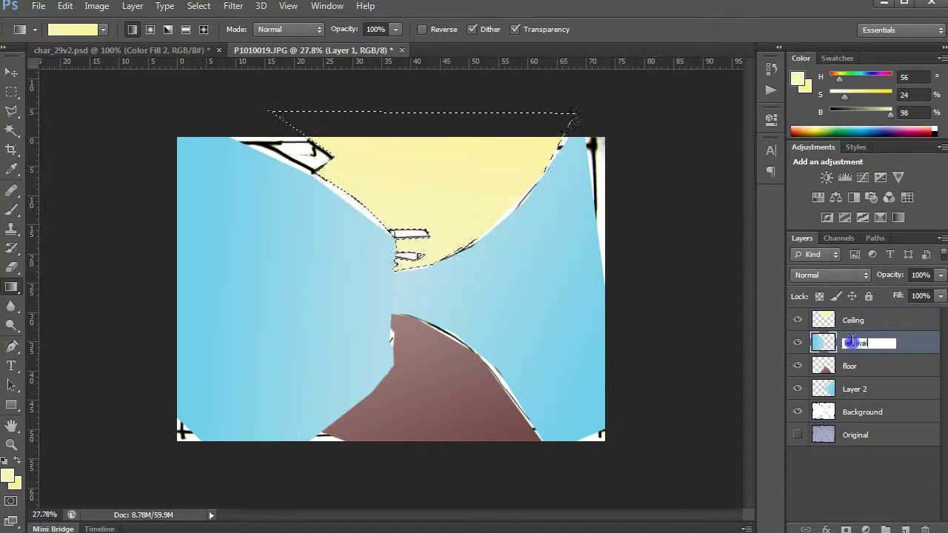
{"action": "type", "text": "left wall"}
{"action": "key", "text": "Return"}
{"action": "double_click", "coordinate": [852, 389]}
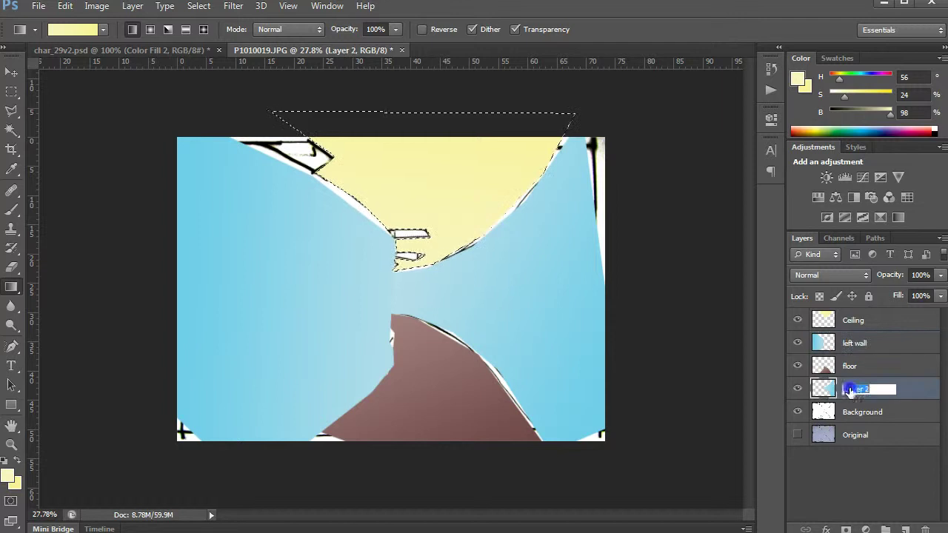
{"action": "type", "text": "r"}
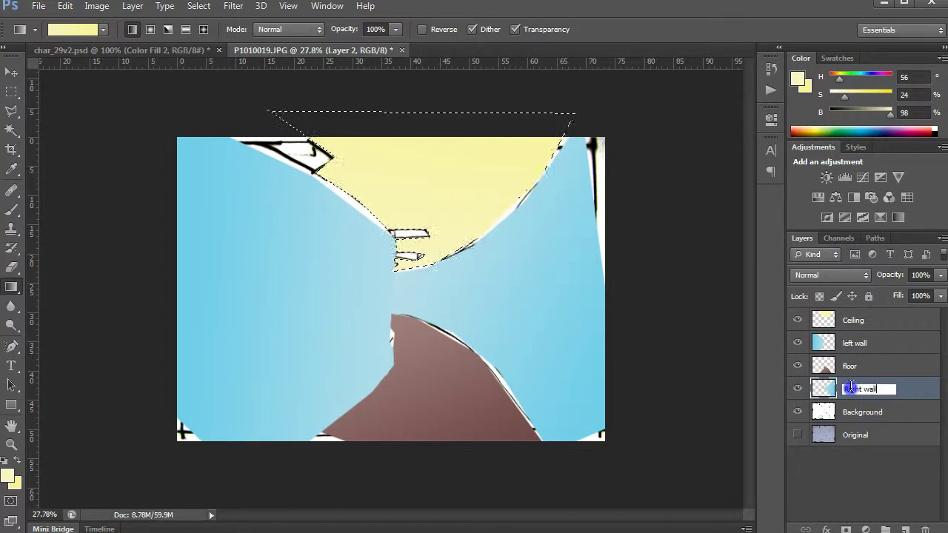
{"action": "type", "text": "ight wall"}
{"action": "key", "text": "Return"}
{"action": "left_click", "coordinate": [868, 478]}
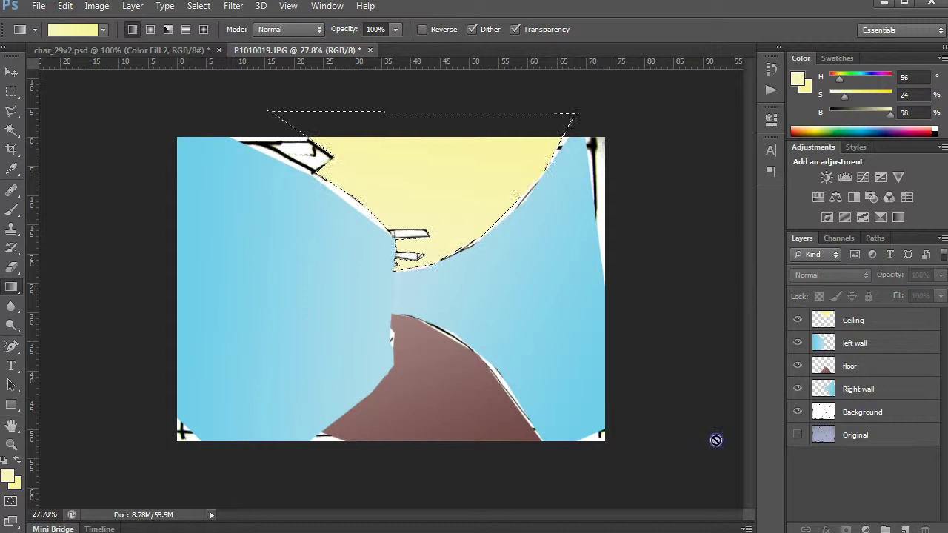
- Clear the selection, then place the Background line-art layer above all other layers in Multiply blend mode
{"action": "left_click", "coordinate": [828, 412]}
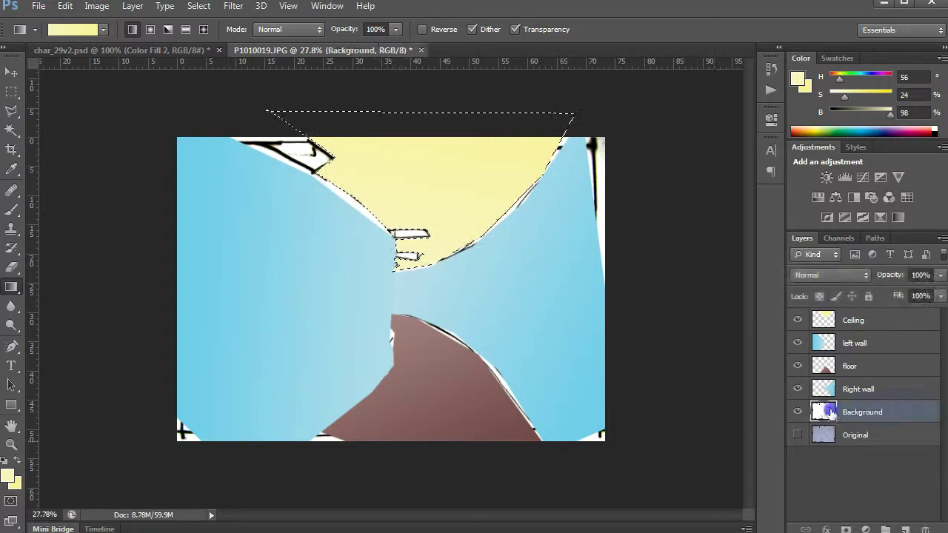
{"action": "key", "text": "ctrl+d"}
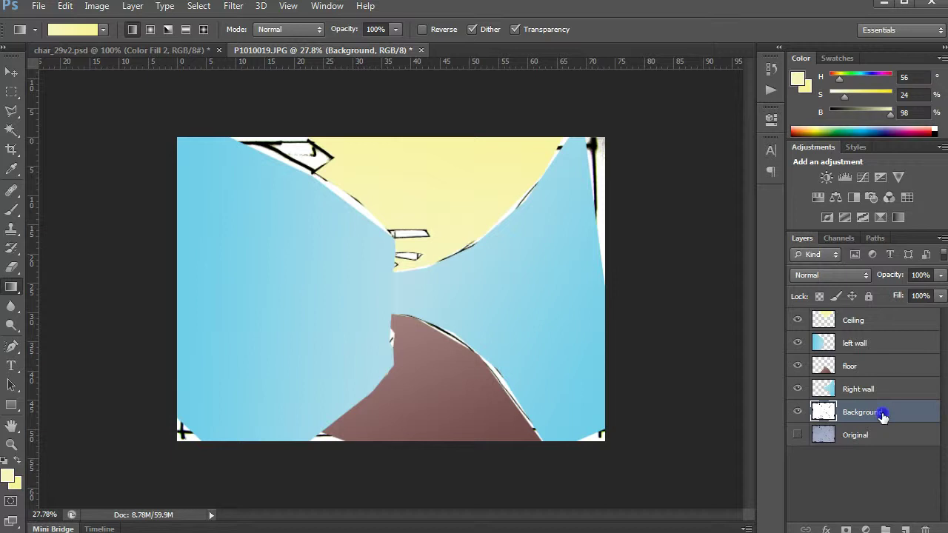
{"action": "left_click_drag", "start_coordinate": [883, 416], "coordinate": [883, 325]}
{"action": "left_click_drag", "start_coordinate": [883, 417], "coordinate": [882, 329]}
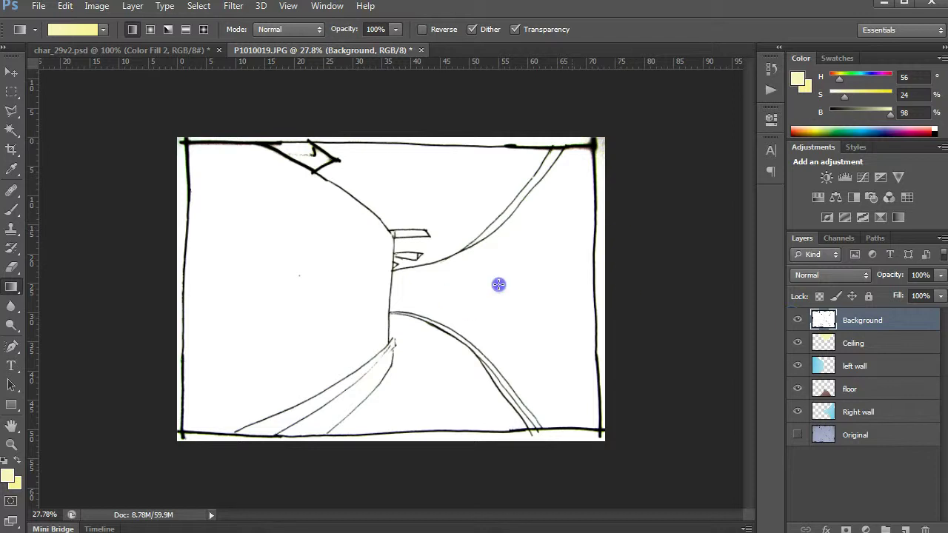
{"action": "left_click", "coordinate": [842, 277]}
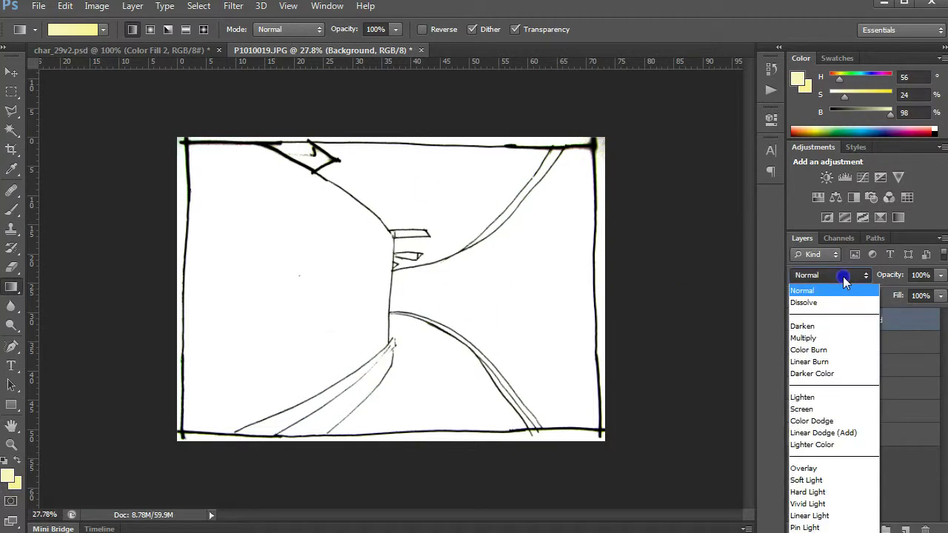
{"action": "left_click", "coordinate": [830, 339]}
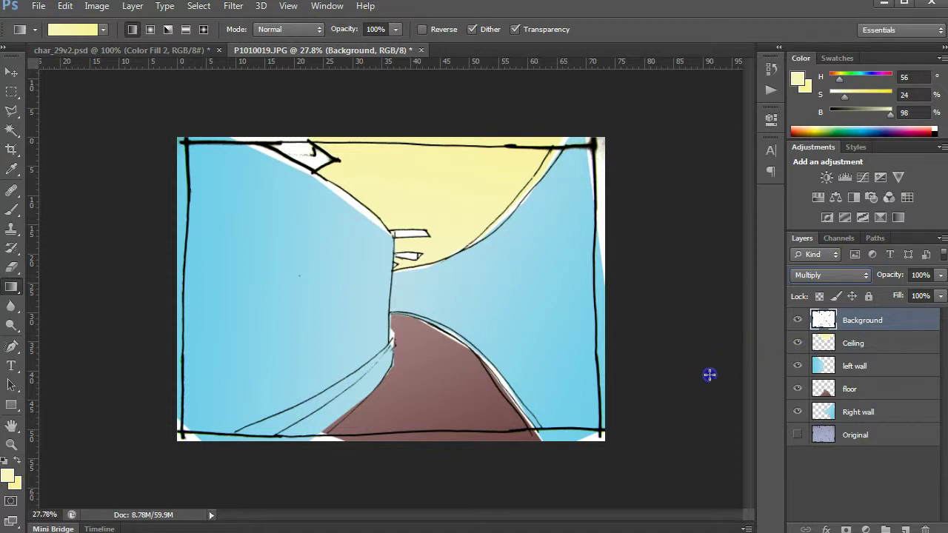
- Preview other blend modes on the Background layer, from Color Burn through Hue and Divide, and return it to Multiply
{"action": "left_click", "coordinate": [854, 275]}
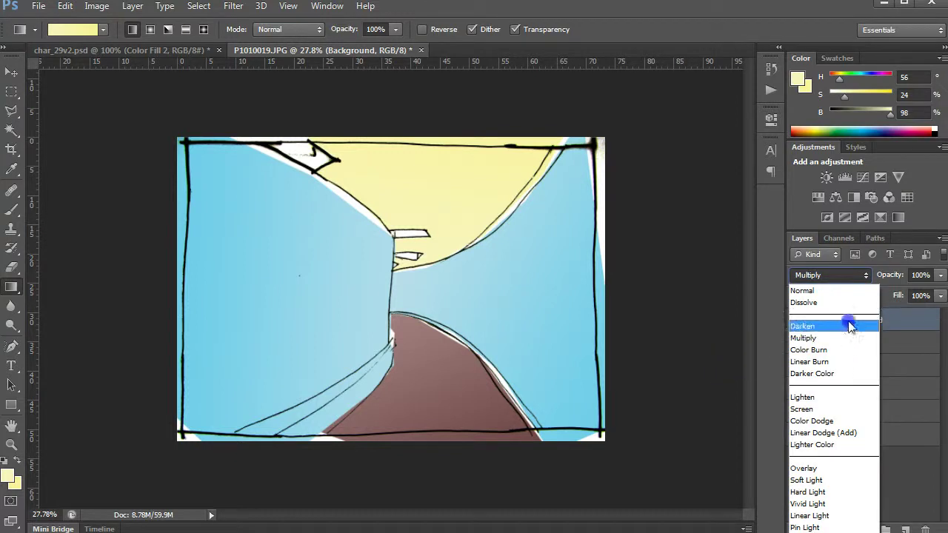
{"action": "left_click", "coordinate": [850, 337]}
{"action": "key", "text": "Down"}
{"action": "key", "text": "Down"}
{"action": "key", "text": "Down"}
{"action": "key", "text": "Down"}
{"action": "key", "text": "Down"}
{"action": "key", "text": "Down"}
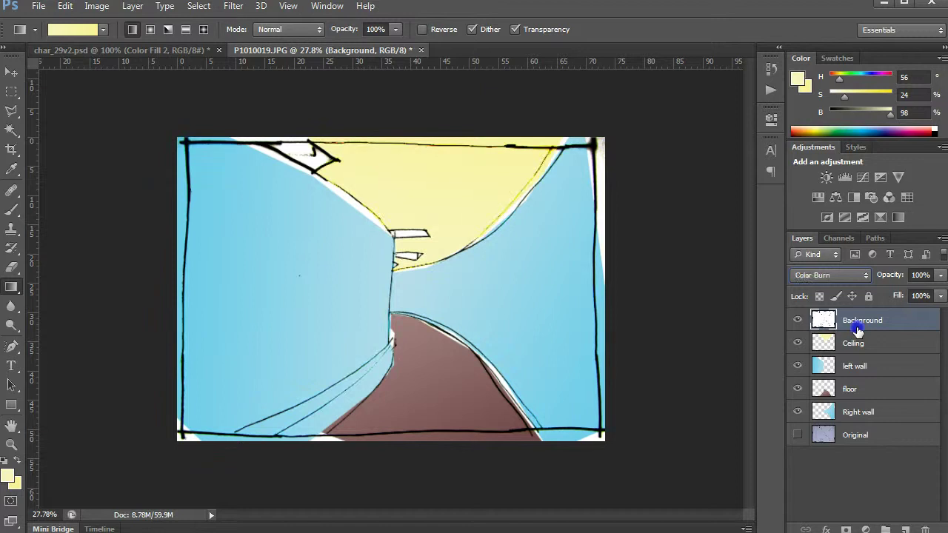
{"action": "key", "text": "Down"}
{"action": "key", "text": "Down"}
{"action": "key", "text": "Down"}
{"action": "key", "text": "Down"}
{"action": "key", "text": "Down"}
{"action": "key", "text": "Down"}
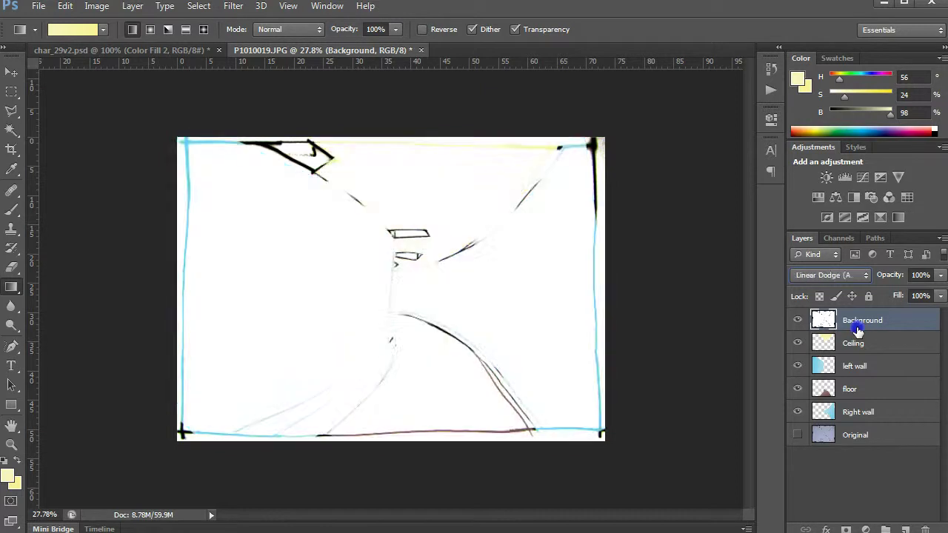
{"action": "key", "text": "Down"}
{"action": "key", "text": "Down"}
{"action": "key", "text": "Down"}
{"action": "key", "text": "Down"}
{"action": "key", "text": "Down"}
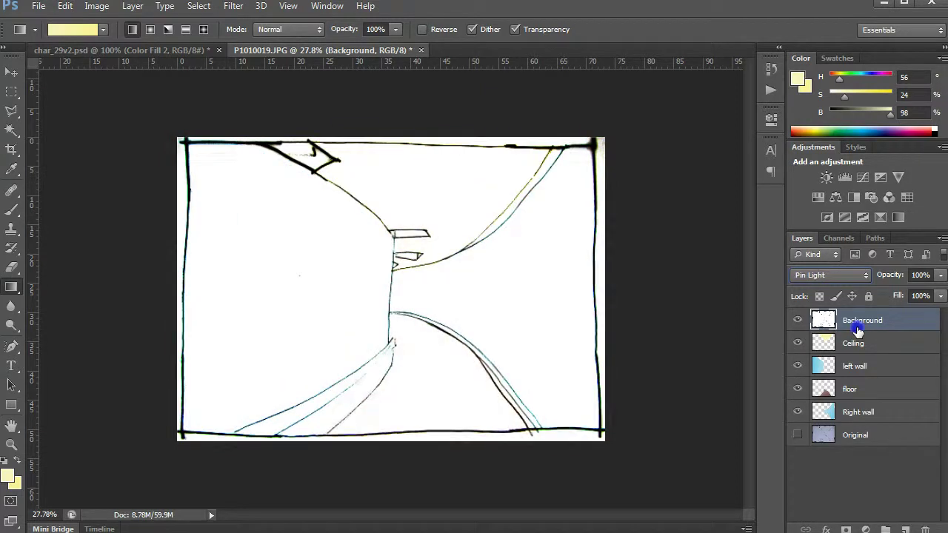
{"action": "key", "text": "Down"}
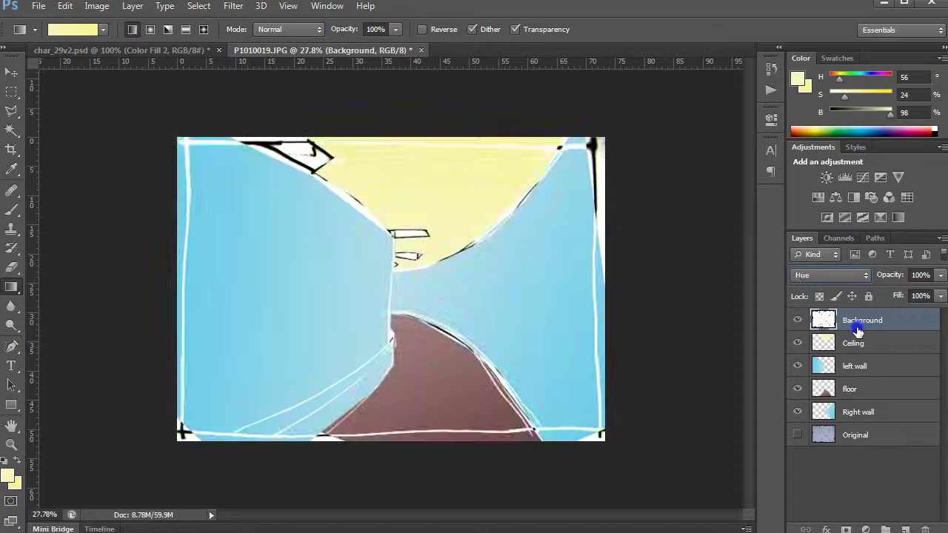
{"action": "key", "text": "Up"}
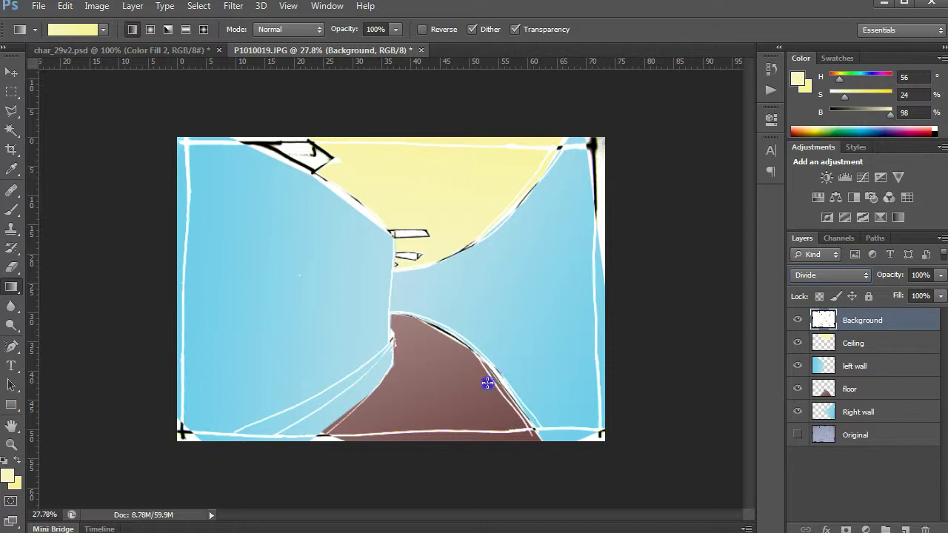
{"action": "left_click", "coordinate": [863, 275]}
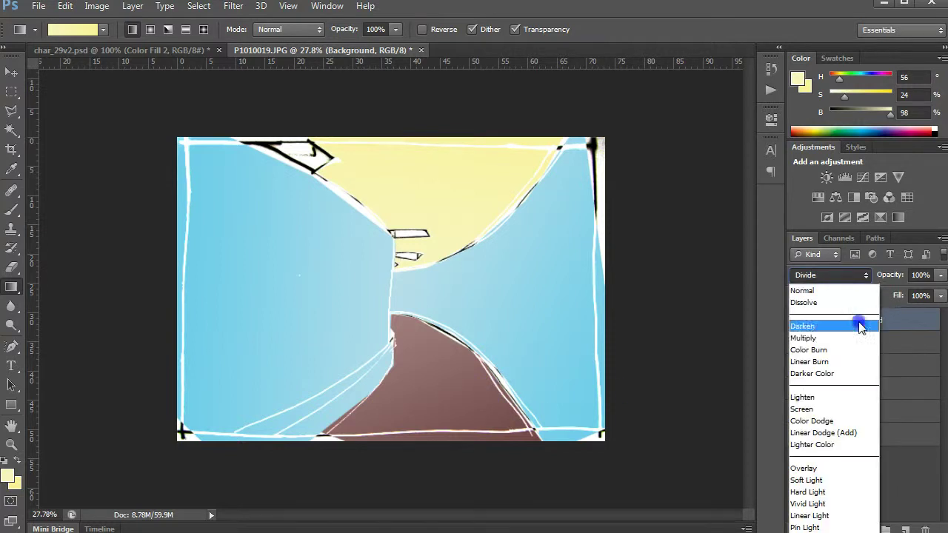
{"action": "left_click", "coordinate": [867, 334]}
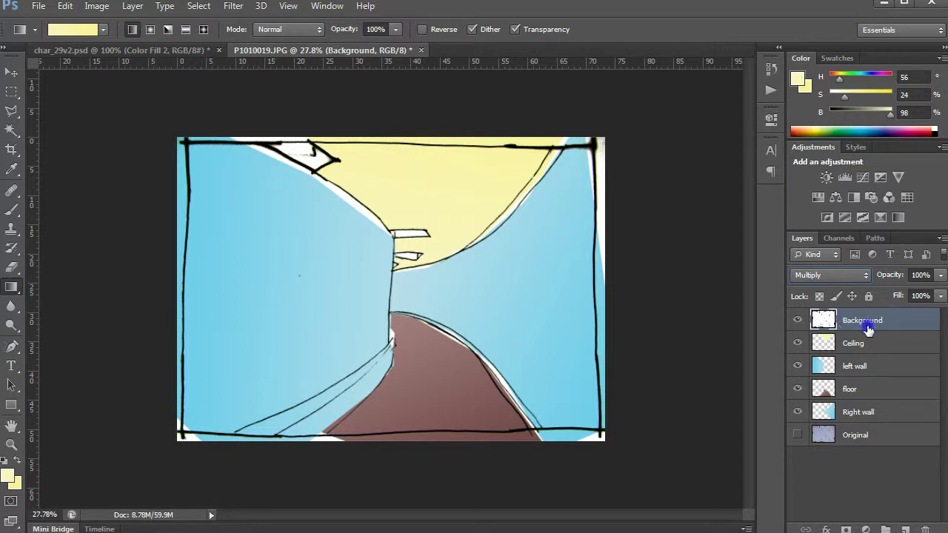
- Move the floor layer beneath both wall layers, directly above the Original layer
{"action": "left_click", "coordinate": [872, 347]}
{"action": "left_click", "coordinate": [874, 367]}
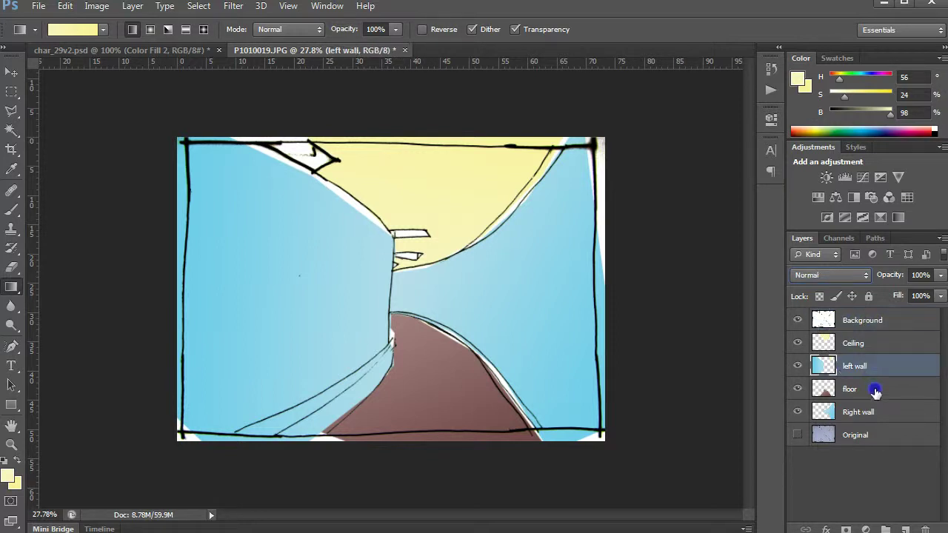
{"action": "left_click", "coordinate": [876, 412]}
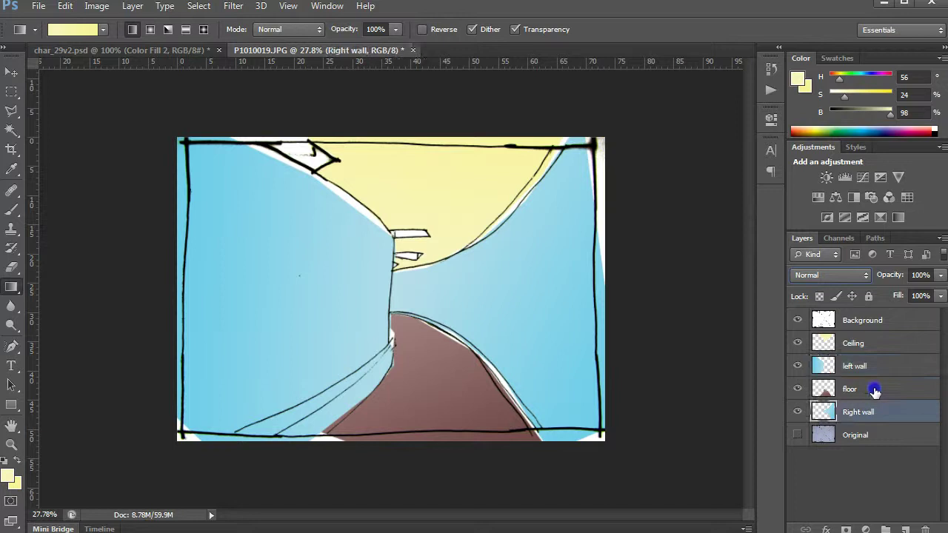
{"action": "left_click_drag", "start_coordinate": [875, 390], "coordinate": [873, 363]}
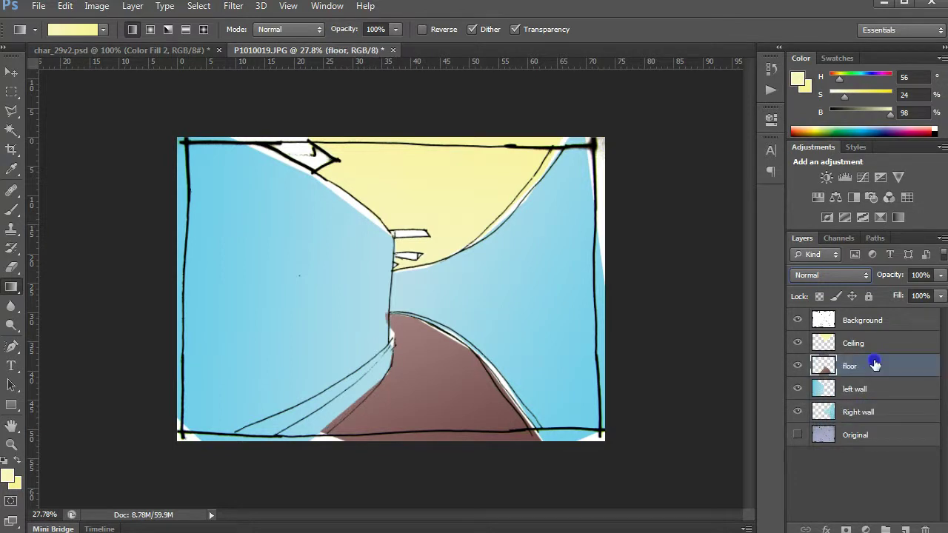
{"action": "left_click_drag", "start_coordinate": [876, 368], "coordinate": [878, 417]}
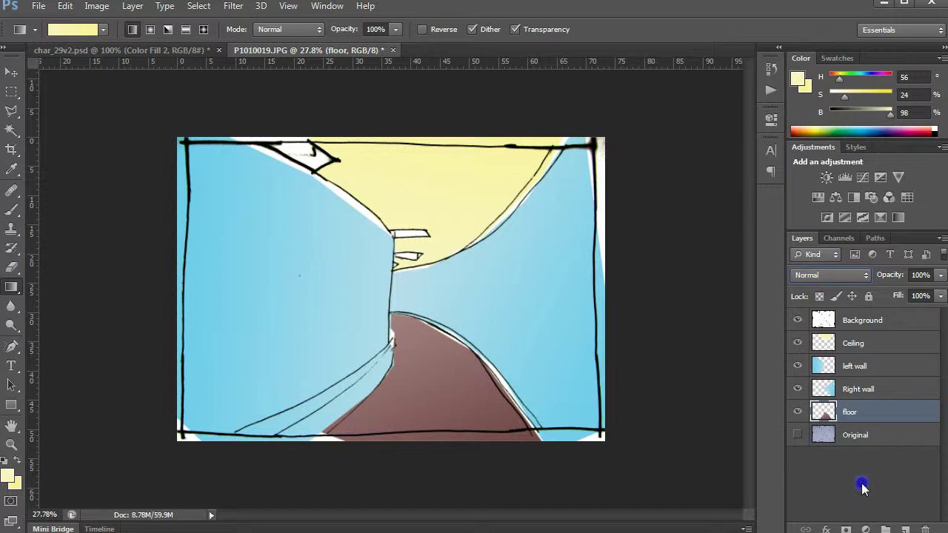
- Add a new layer directly above the Ceiling layer and name it light box
{"action": "left_click", "coordinate": [883, 344]}
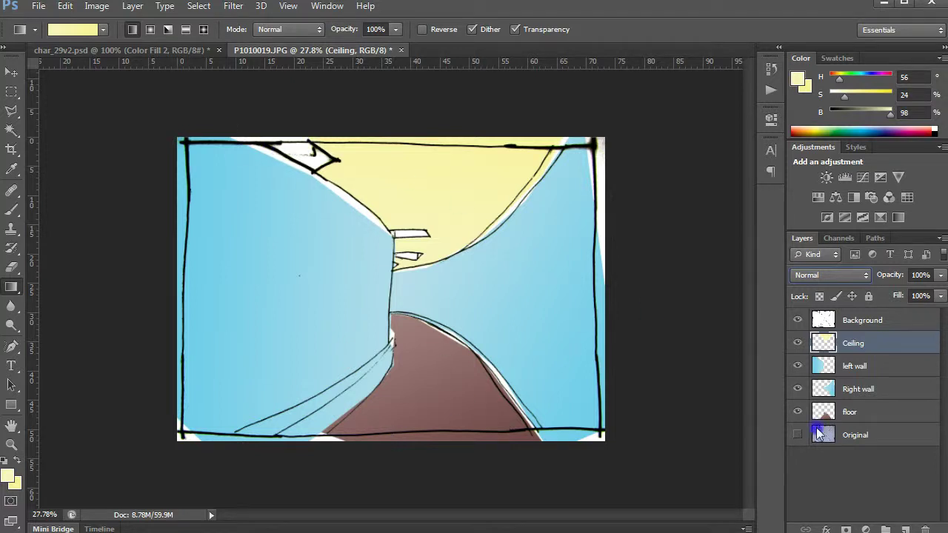
{"action": "left_click", "coordinate": [905, 529]}
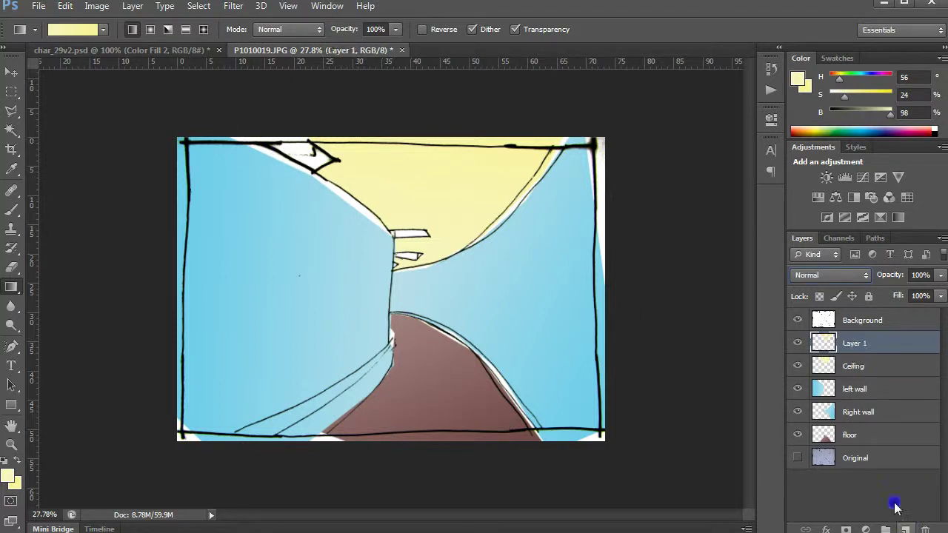
{"action": "double_click", "coordinate": [854, 344]}
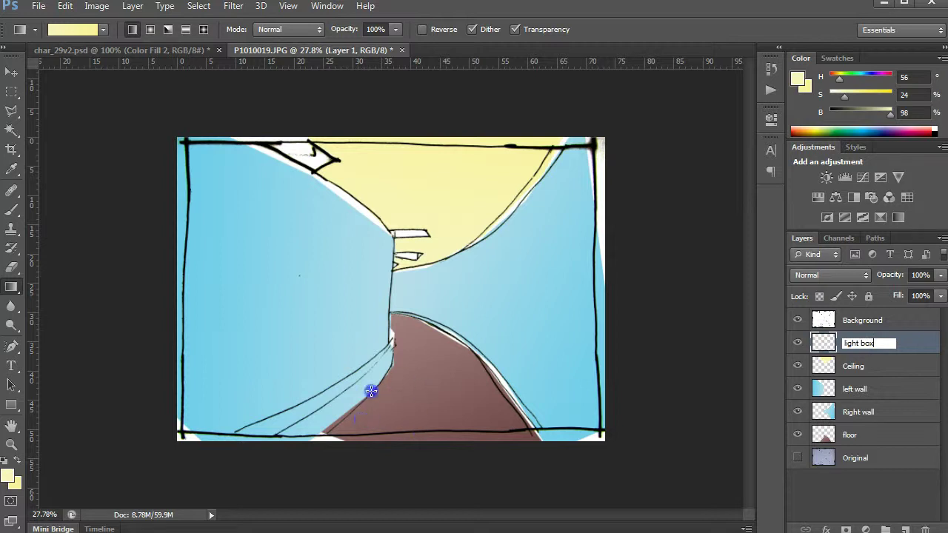
{"action": "left_click", "coordinate": [15, 113]}
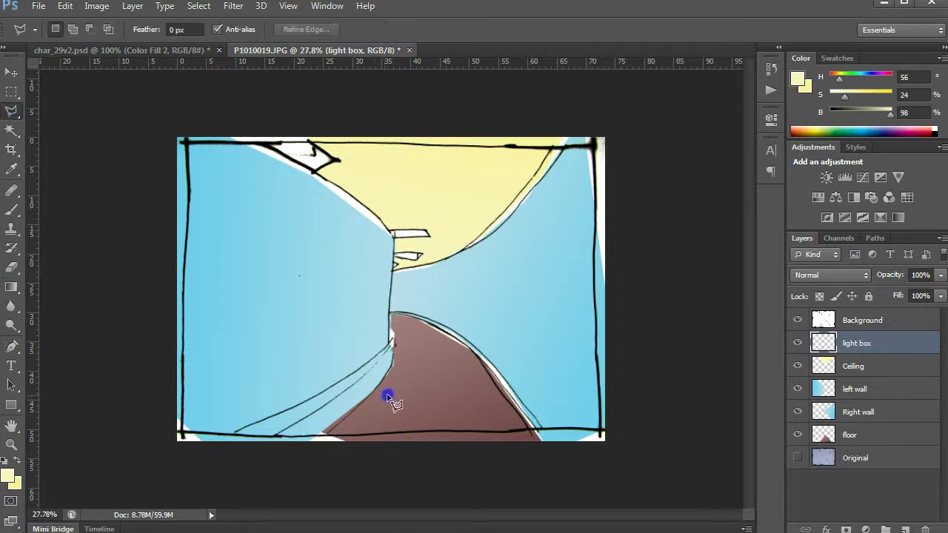
- Outline a four-sided patch of light on the lower part of the brown floor with a polygonal lasso selection
{"action": "left_click", "coordinate": [362, 420]}
{"action": "left_click", "coordinate": [419, 424]}
{"action": "left_click", "coordinate": [423, 391]}
{"action": "left_click", "coordinate": [390, 394]}
{"action": "double_click", "coordinate": [322, 151]}
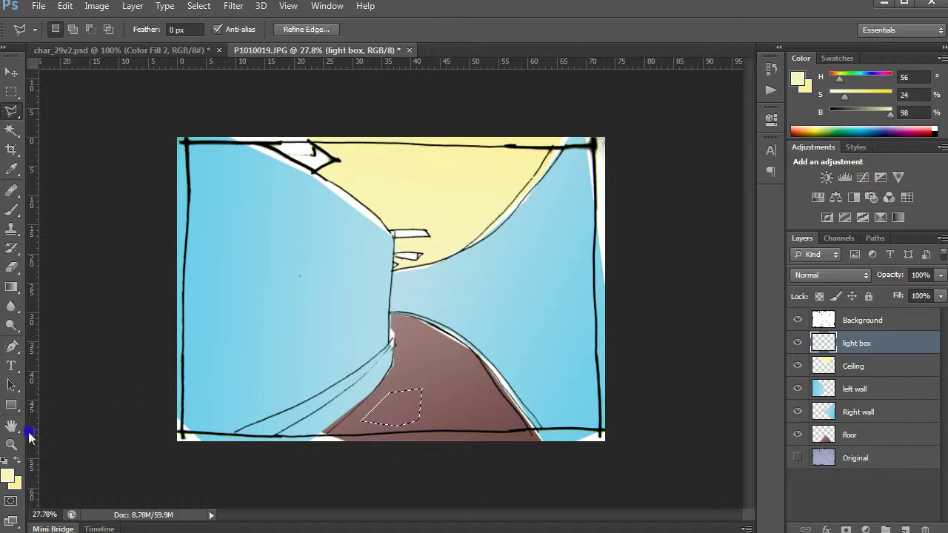
- Make white the foreground color and set the Gradient tool to the Foreground to Transparent preset
{"action": "left_click", "coordinate": [4, 461]}
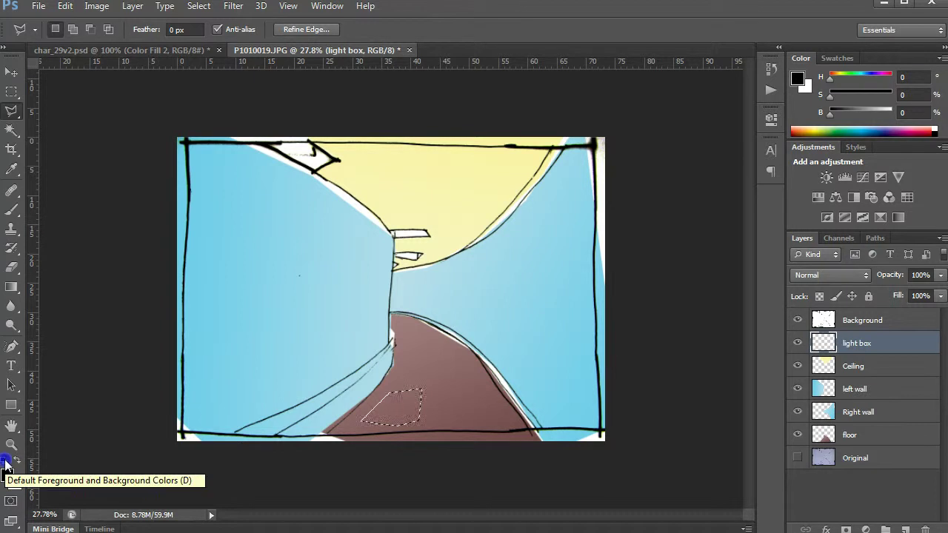
{"action": "key", "text": "x"}
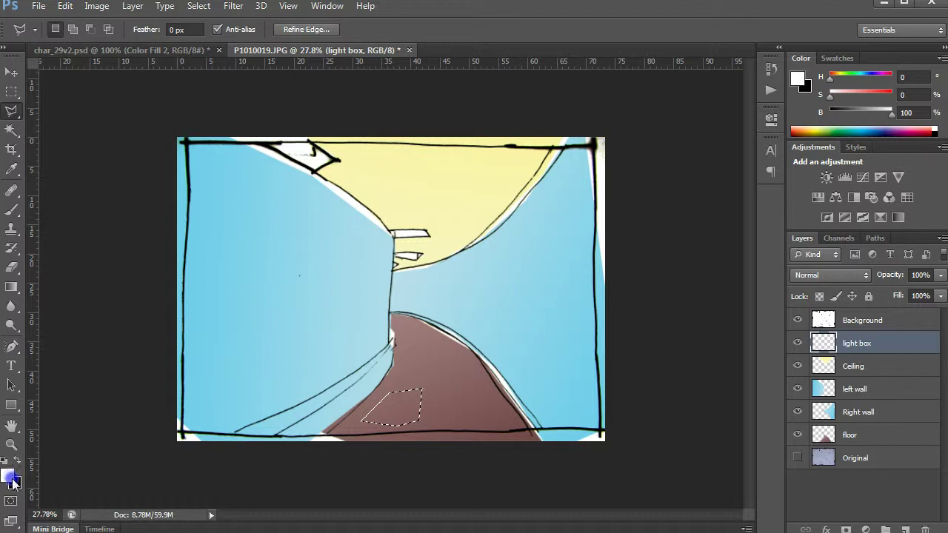
{"action": "left_click", "coordinate": [11, 287]}
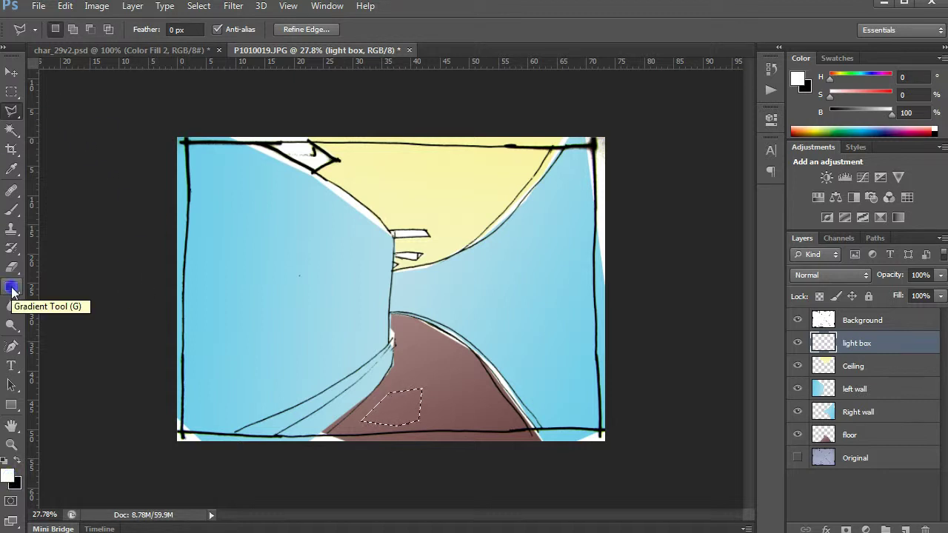
{"action": "left_click", "coordinate": [11, 289]}
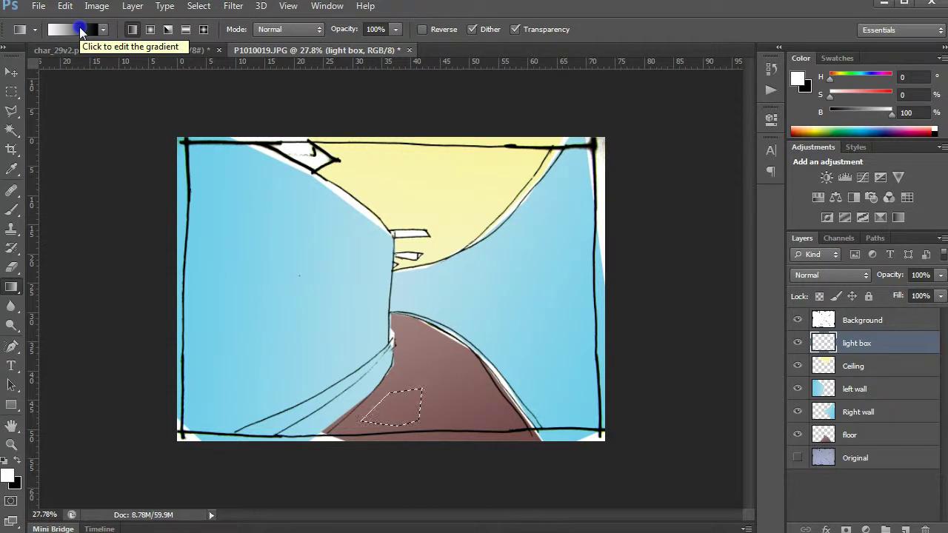
{"action": "left_click", "coordinate": [81, 31]}
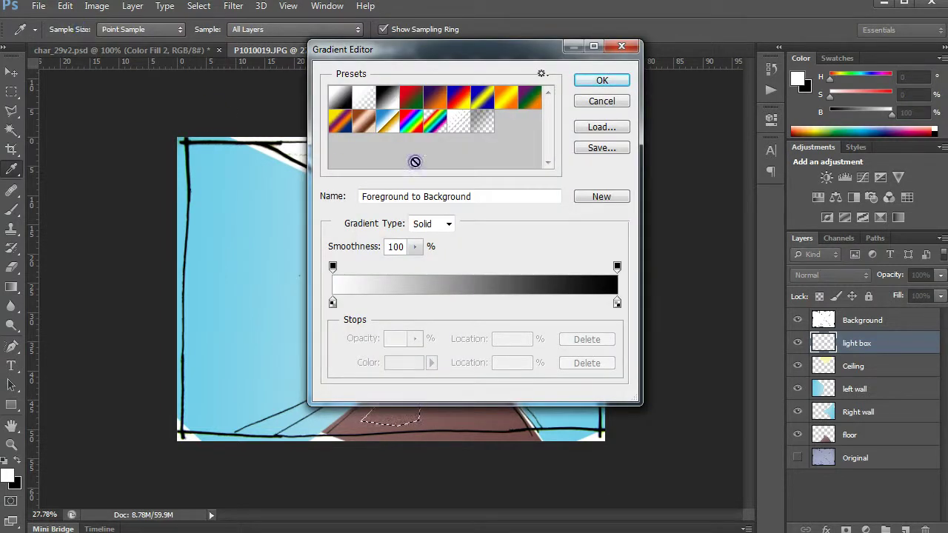
{"action": "left_click", "coordinate": [368, 99]}
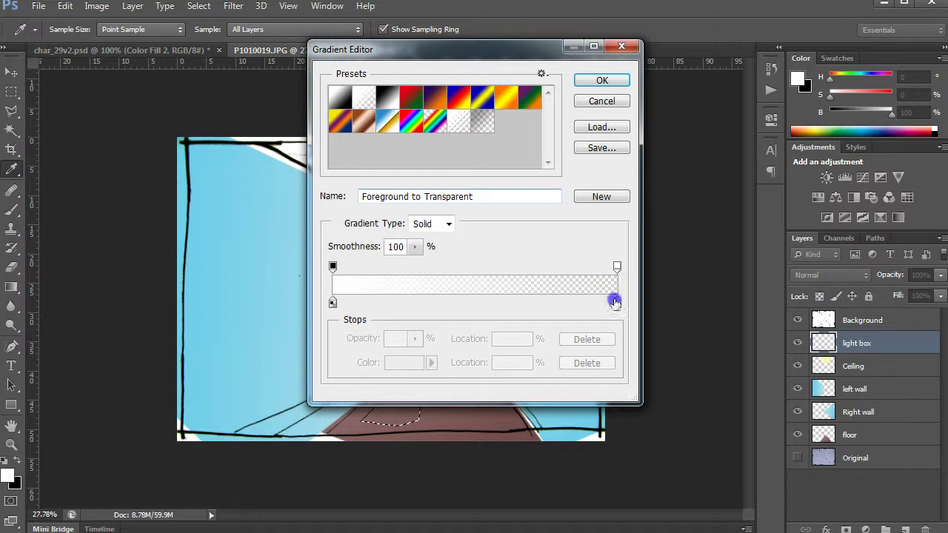
{"action": "left_click", "coordinate": [601, 82]}
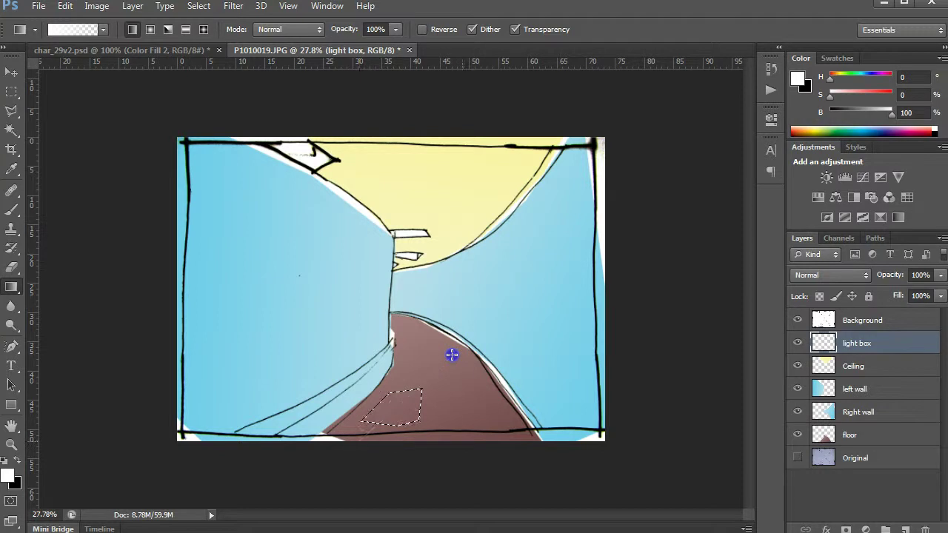
- Fill the floor patch on the light box layer with a soft white-to-transparent linear gradient, undoing and redrawing it until it looks faint
{"action": "mouse_move", "coordinate": [451, 355]}
{"action": "left_mouse_down"}
{"action": "mouse_move", "coordinate": [365, 428]}
{"action": "mouse_move", "coordinate": [434, 381]}
{"action": "mouse_move", "coordinate": [406, 434]}
{"action": "mouse_move", "coordinate": [413, 406]}
{"action": "left_mouse_up"}
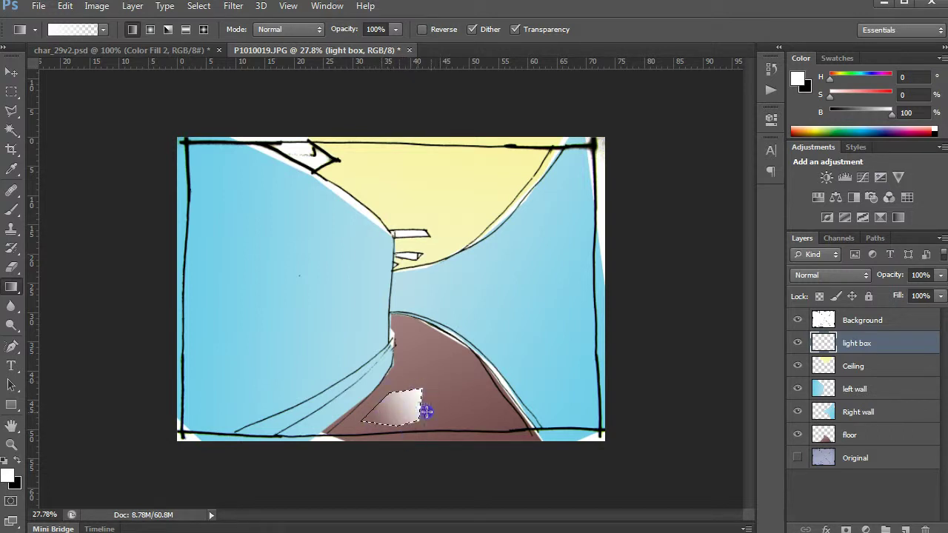
{"action": "key", "text": "ctrl+z"}
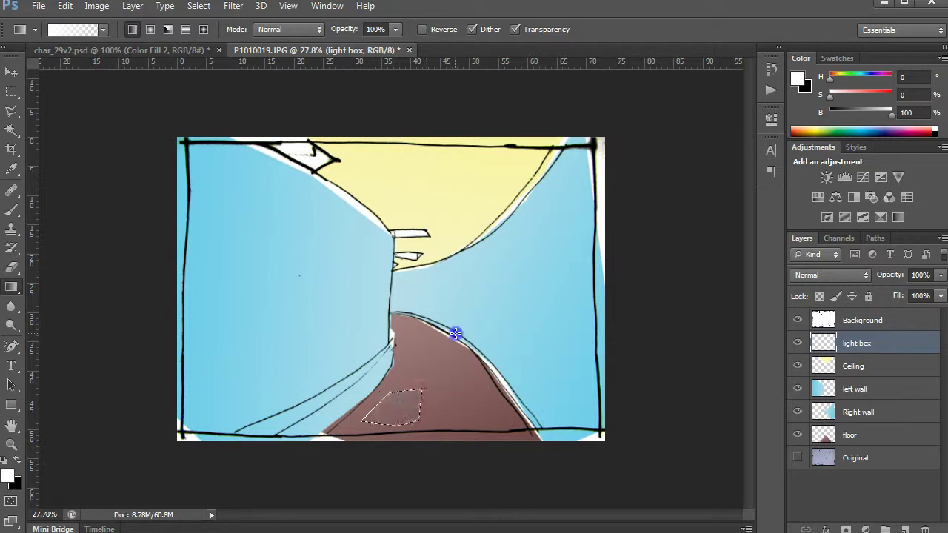
{"action": "left_click_drag", "start_coordinate": [455, 334], "coordinate": [376, 438]}
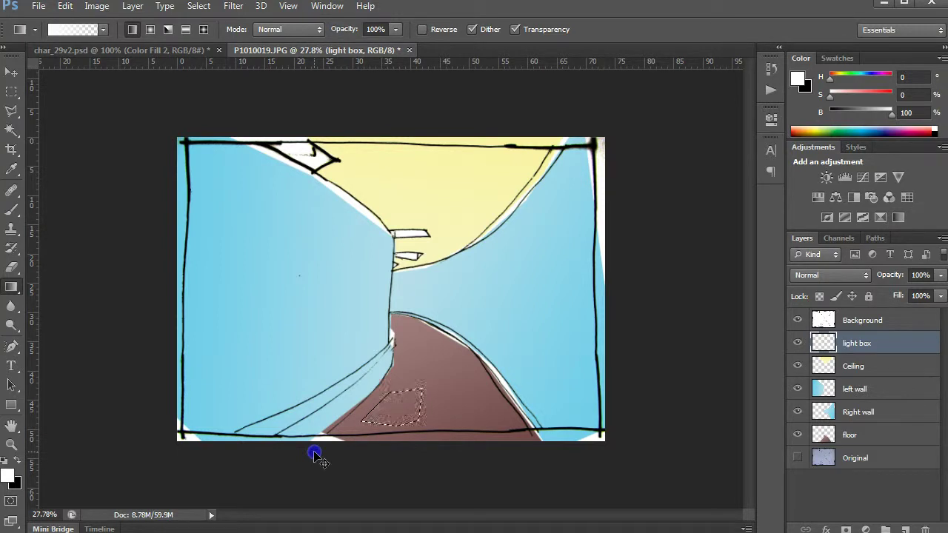
{"action": "left_click_drag", "start_coordinate": [343, 435], "coordinate": [430, 386]}
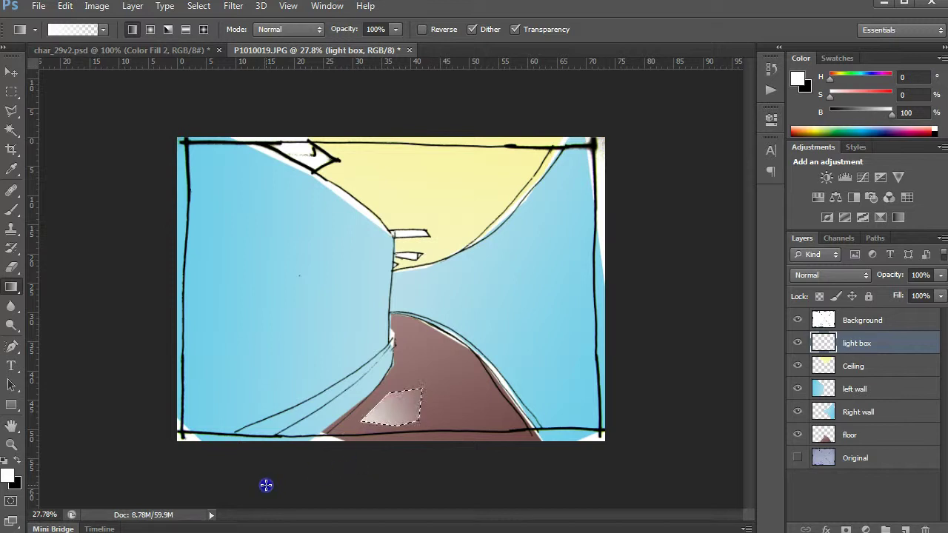
{"action": "mouse_move", "coordinate": [228, 434]}
{"action": "left_mouse_down"}
{"action": "mouse_move", "coordinate": [474, 383]}
{"action": "mouse_move", "coordinate": [228, 433]}
{"action": "left_mouse_up"}
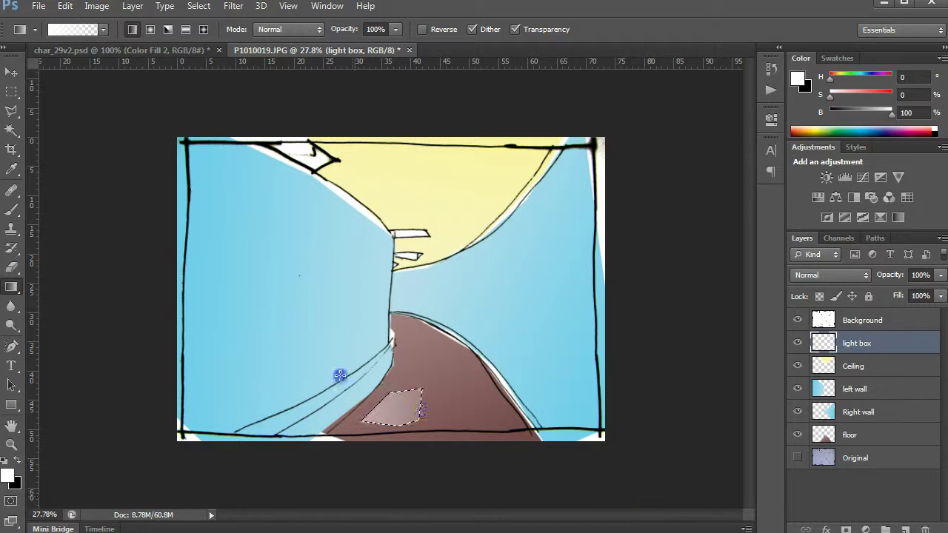
{"action": "left_click_drag", "start_coordinate": [275, 345], "coordinate": [460, 434]}
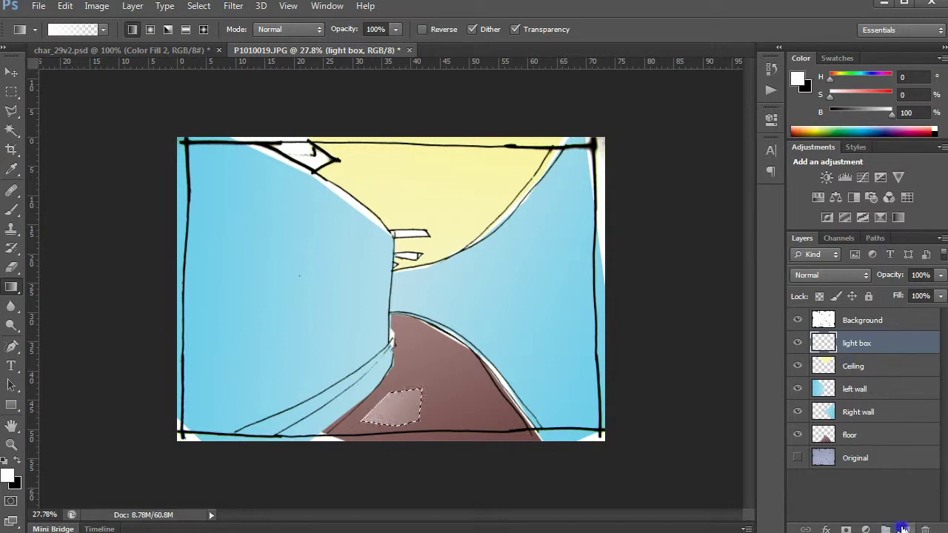
- Add a new layer above light box and lasso a beam shape from the ceiling light opening down to the floor patch
{"action": "left_click", "coordinate": [902, 529]}
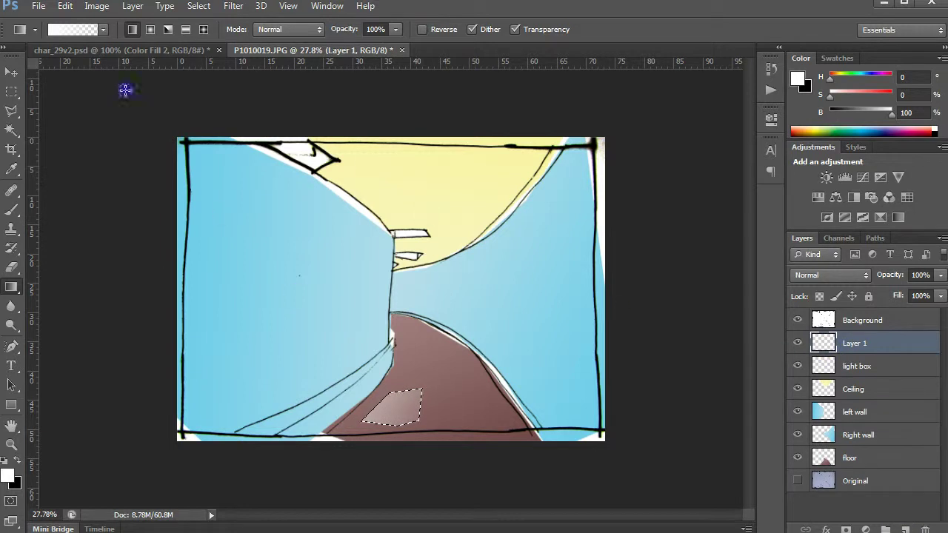
{"action": "left_click", "coordinate": [12, 112]}
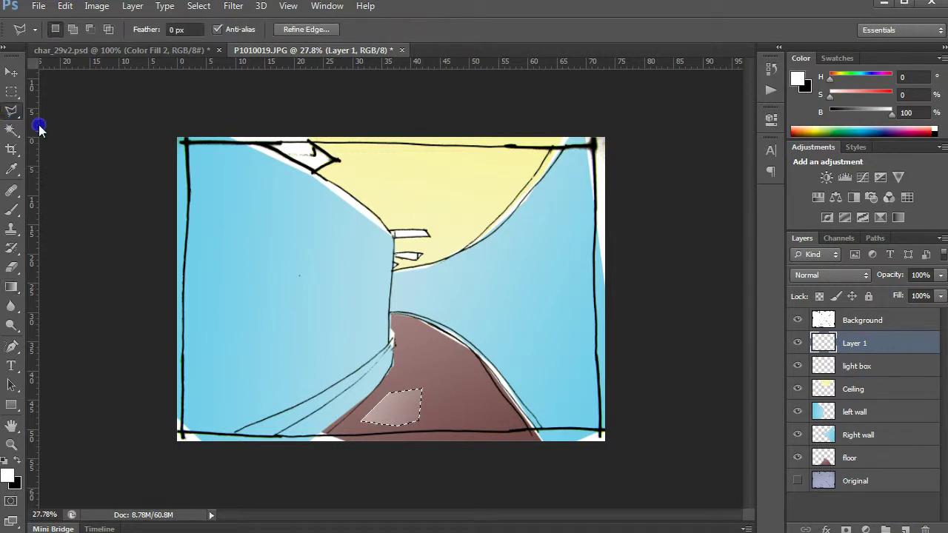
{"action": "left_click", "coordinate": [262, 143]}
{"action": "left_click", "coordinate": [363, 421]}
{"action": "left_click", "coordinate": [412, 427]}
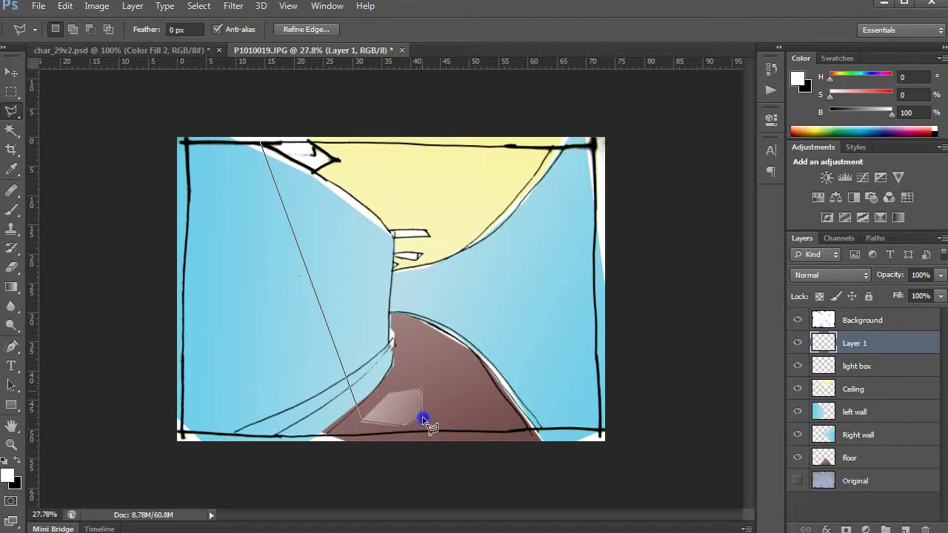
{"action": "left_click", "coordinate": [422, 389]}
{"action": "left_click", "coordinate": [336, 161]}
{"action": "left_click", "coordinate": [300, 132]}
{"action": "left_click", "coordinate": [258, 144]}
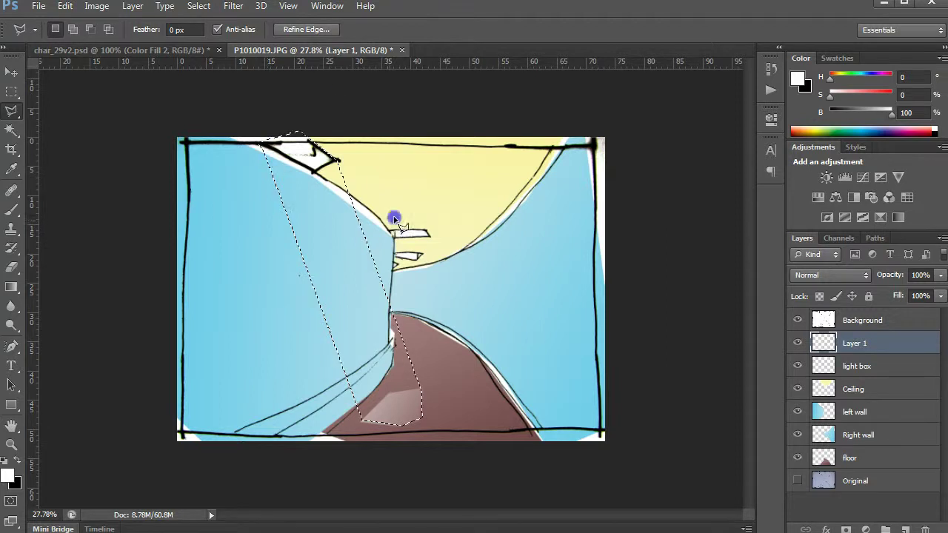
- Fill the beam selection with a white-to-transparent linear gradient running diagonally from beyond the upper left of the picture towards the floor
{"action": "left_click", "coordinate": [11, 288]}
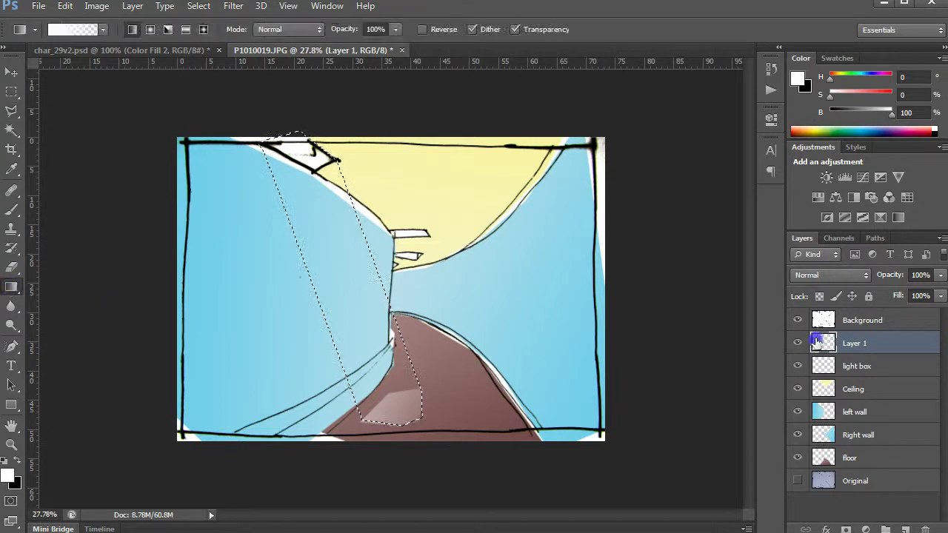
{"action": "scroll", "coordinate": [227, 150], "scroll_direction": "down", "scroll_amount": 3}
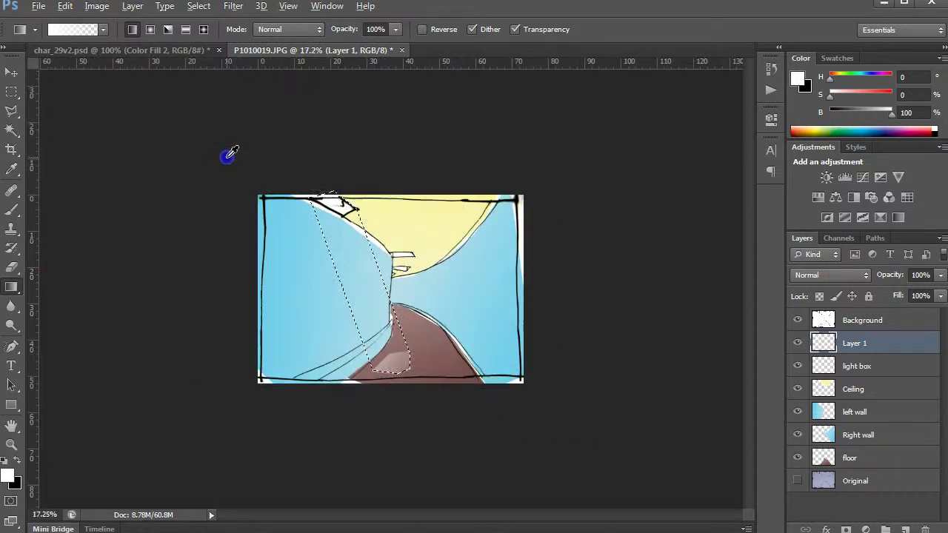
{"action": "scroll", "coordinate": [230, 119], "scroll_direction": "down", "scroll_amount": 2}
{"action": "left_click_drag", "start_coordinate": [245, 97], "coordinate": [417, 358]}
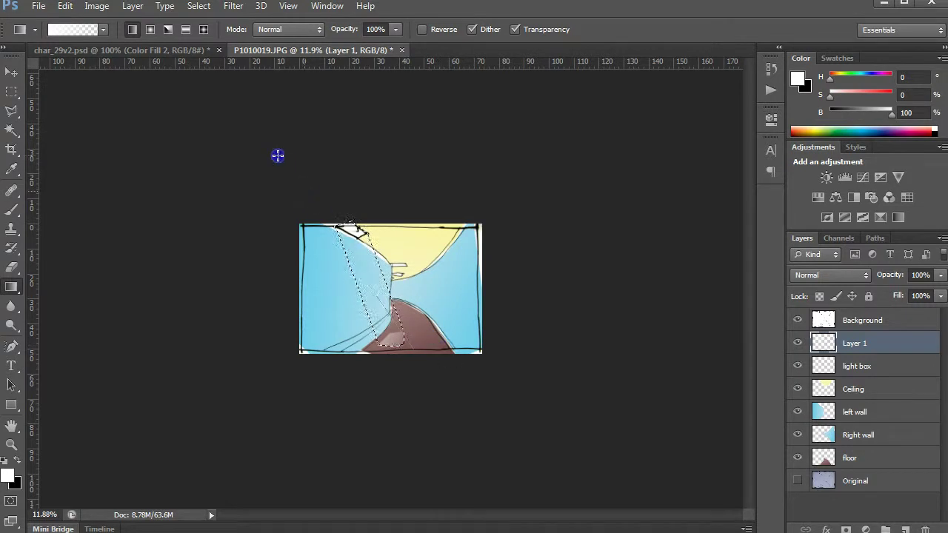
{"action": "left_click_drag", "start_coordinate": [278, 156], "coordinate": [425, 359]}
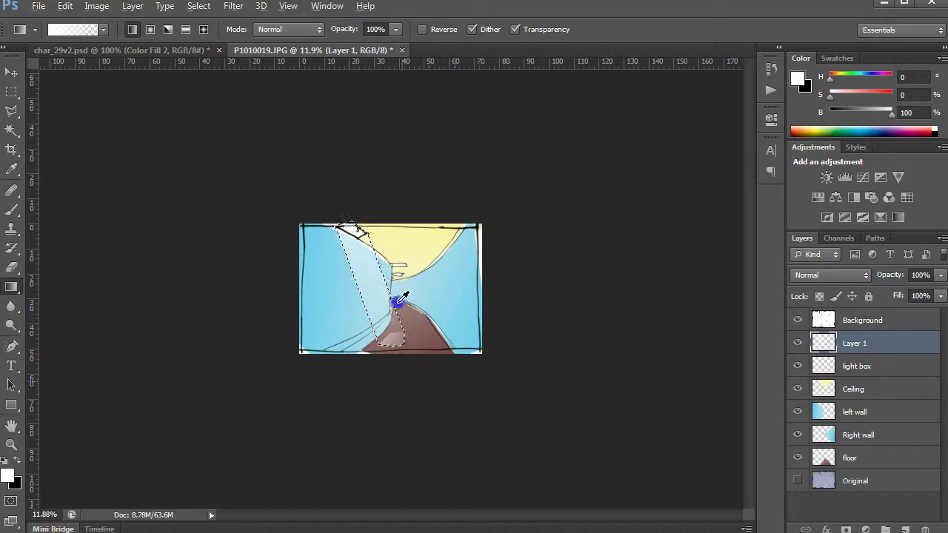
{"action": "scroll", "coordinate": [396, 296], "scroll_direction": "up", "scroll_amount": 1}
{"action": "scroll", "coordinate": [396, 296], "scroll_direction": "up", "scroll_amount": 1}
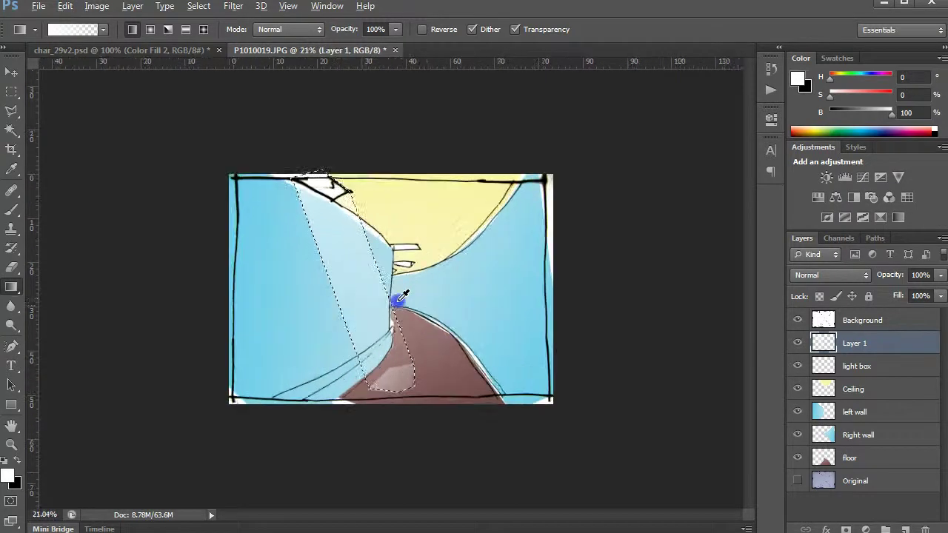
- Rename the new beam layer Ceiling Light
{"action": "double_click", "coordinate": [850, 345]}
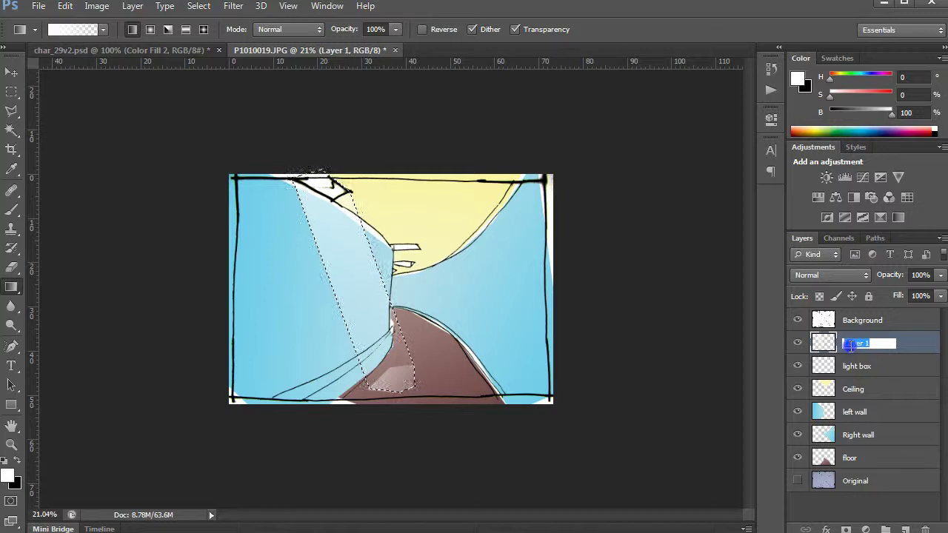
{"action": "type", "text": "light d"}
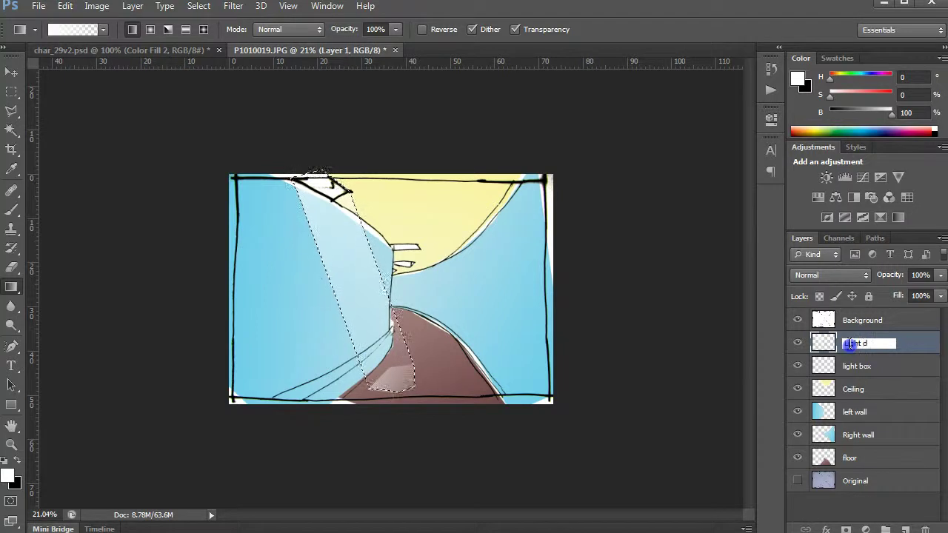
{"action": "key", "text": "BackSpace"}
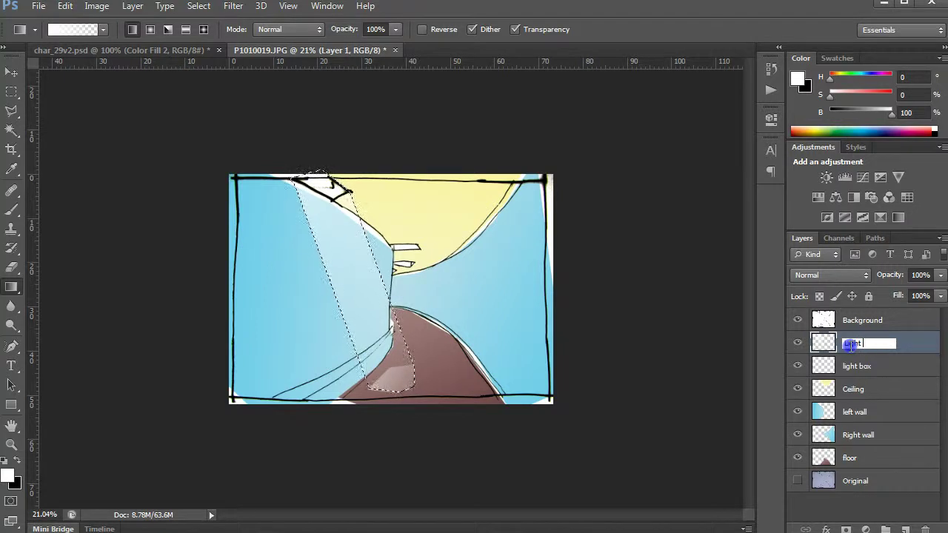
{"action": "type", "text": "fr"}
{"action": "key", "text": "BackSpace"}
{"action": "key", "text": "BackSpace"}
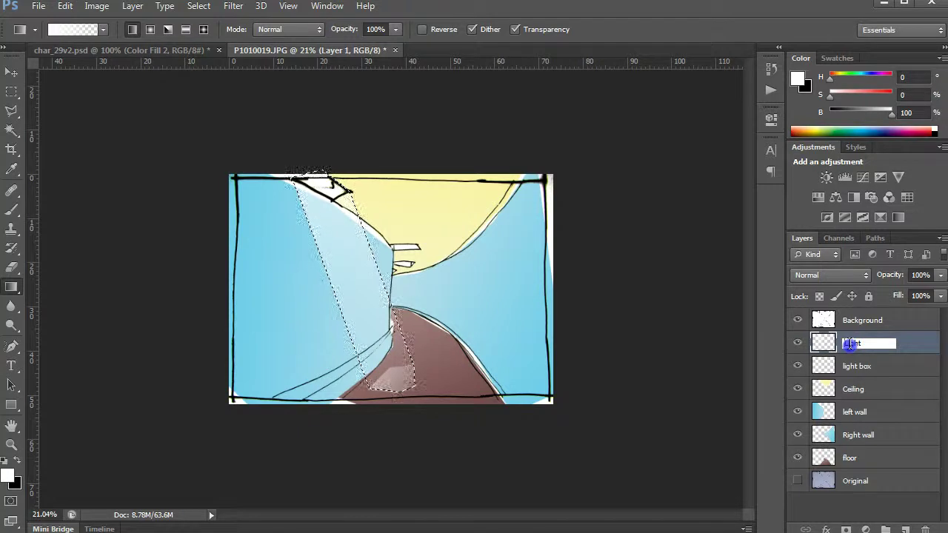
{"action": "type", "text": "Ceiling Light"}
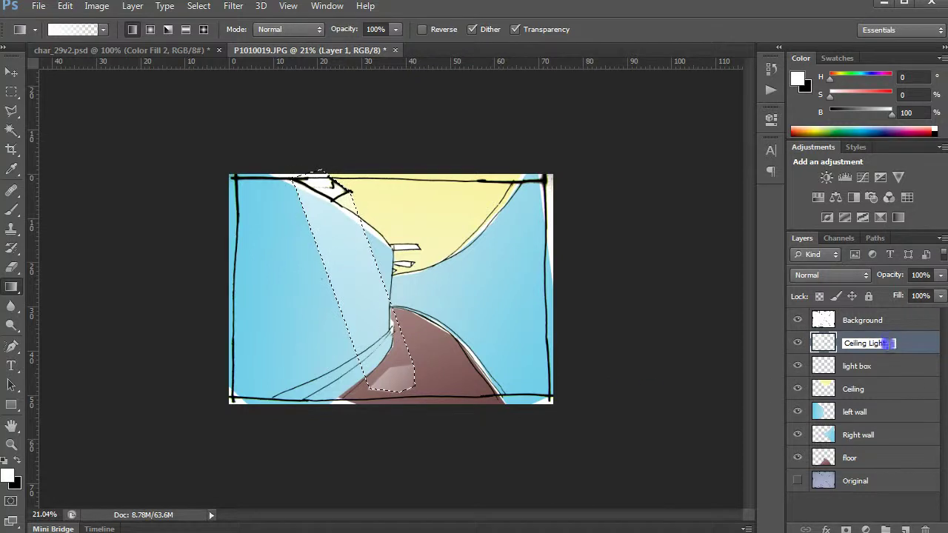
- Clear the selection and, with the light box layer active, lasso several narrow ray strips running down inside the beam to the floor patch
{"action": "left_click", "coordinate": [888, 363]}
{"action": "key", "text": "ctrl+d"}
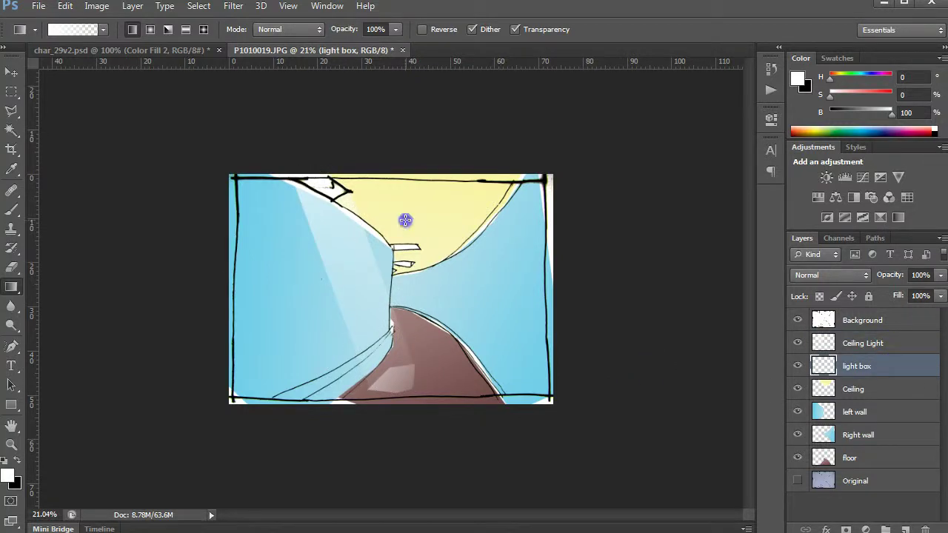
{"action": "left_click", "coordinate": [11, 110]}
{"action": "left_click", "coordinate": [278, 141]}
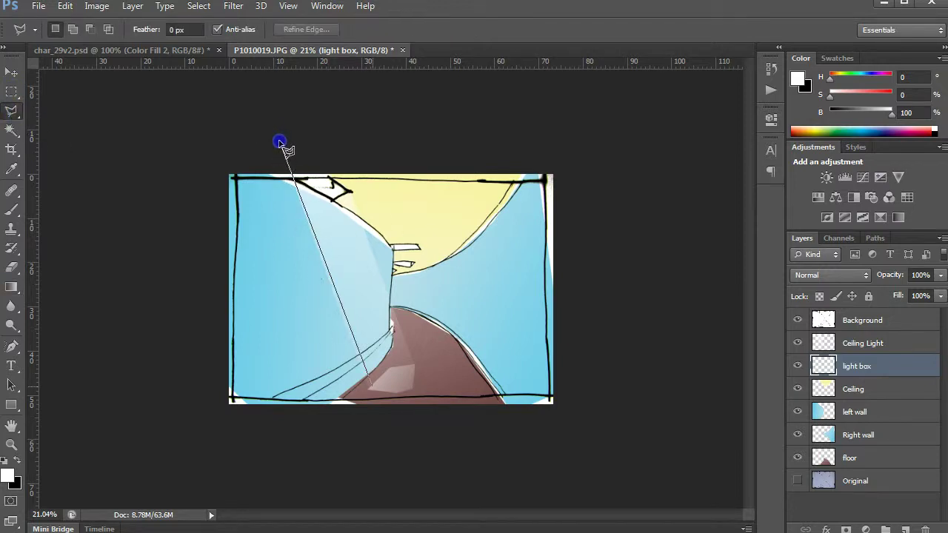
{"action": "left_click", "coordinate": [384, 385]}
{"action": "left_click", "coordinate": [300, 135]}
{"action": "left_click", "coordinate": [404, 378]}
{"action": "left_click", "coordinate": [309, 110]}
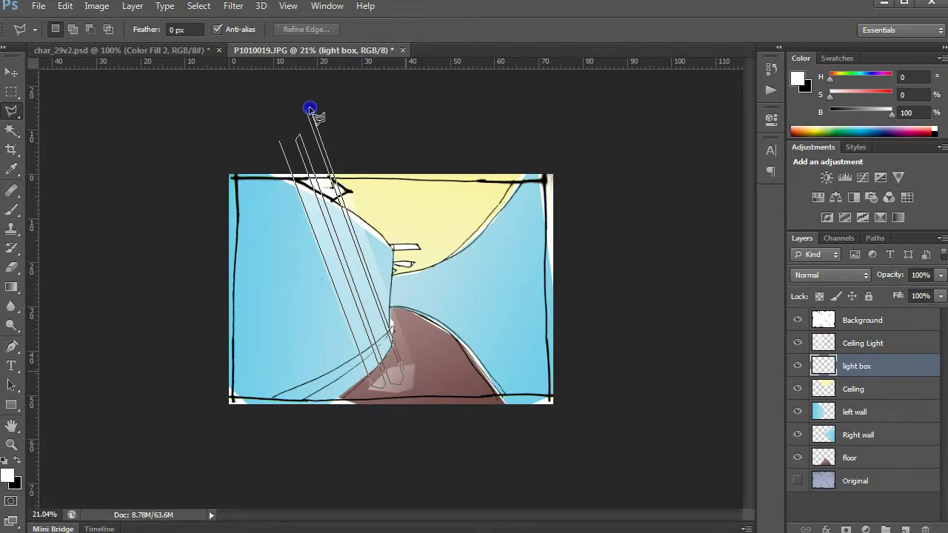
{"action": "left_click", "coordinate": [409, 368]}
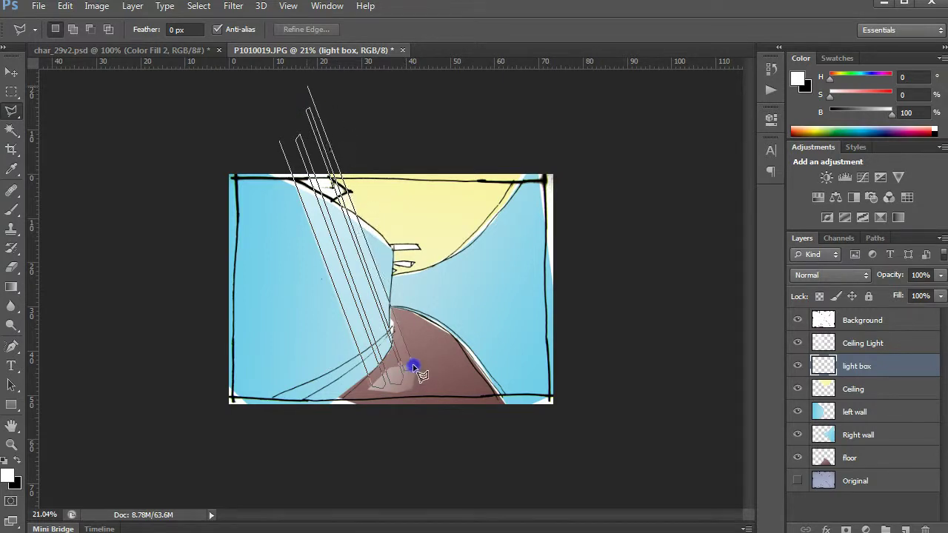
{"action": "left_click", "coordinate": [308, 87]}
{"action": "left_click", "coordinate": [271, 93]}
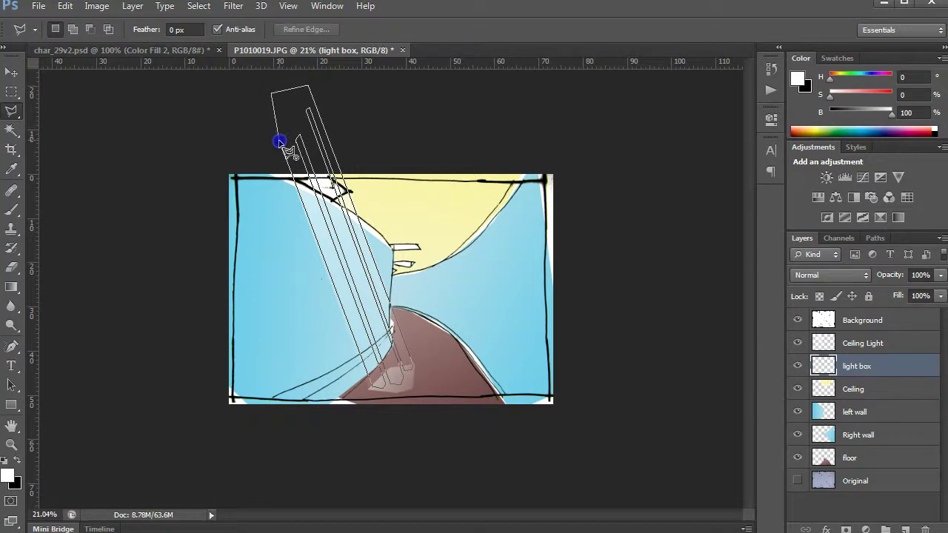
{"action": "left_click", "coordinate": [278, 141]}
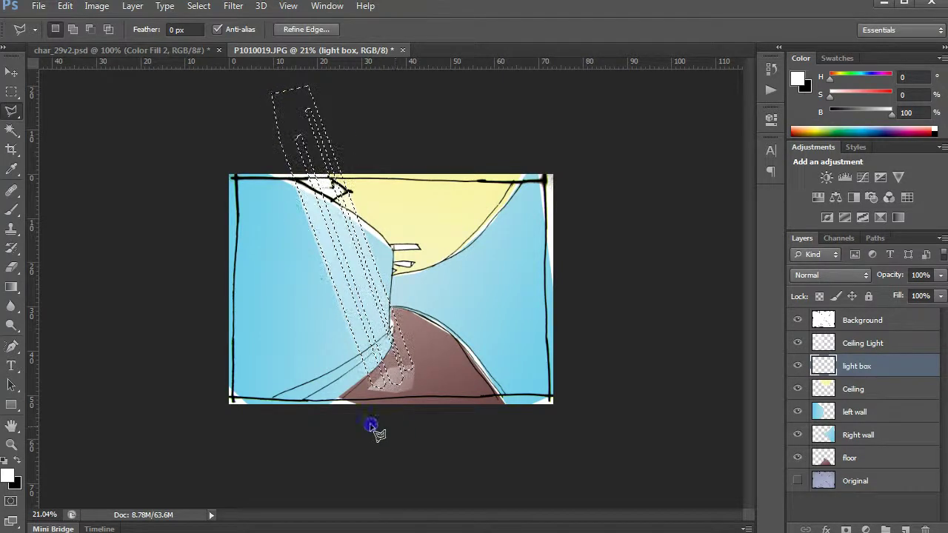
- Fill the ray strips on the light box layer with a diagonal white-to-transparent gradient fading towards the floor, then clear the selection
{"action": "left_click", "coordinate": [11, 286]}
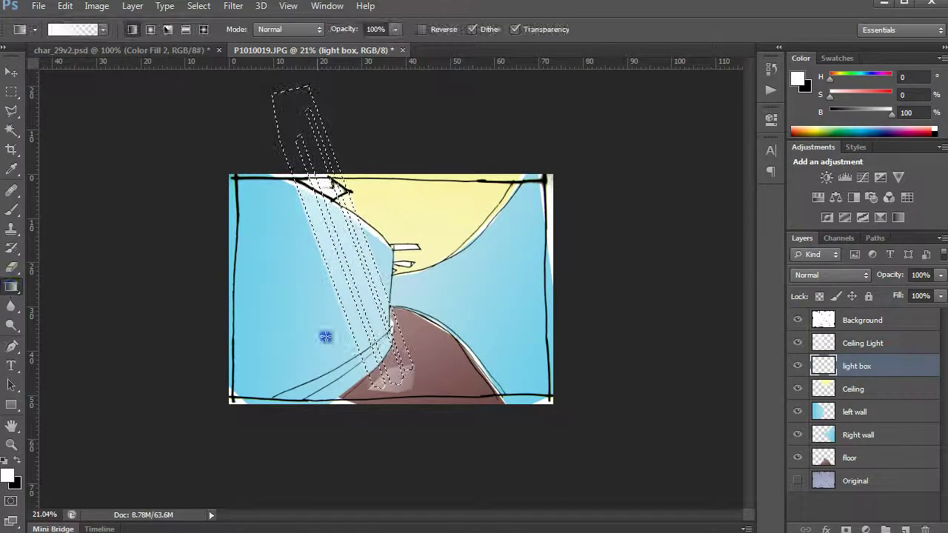
{"action": "scroll", "coordinate": [320, 307], "scroll_direction": "down", "scroll_amount": 3}
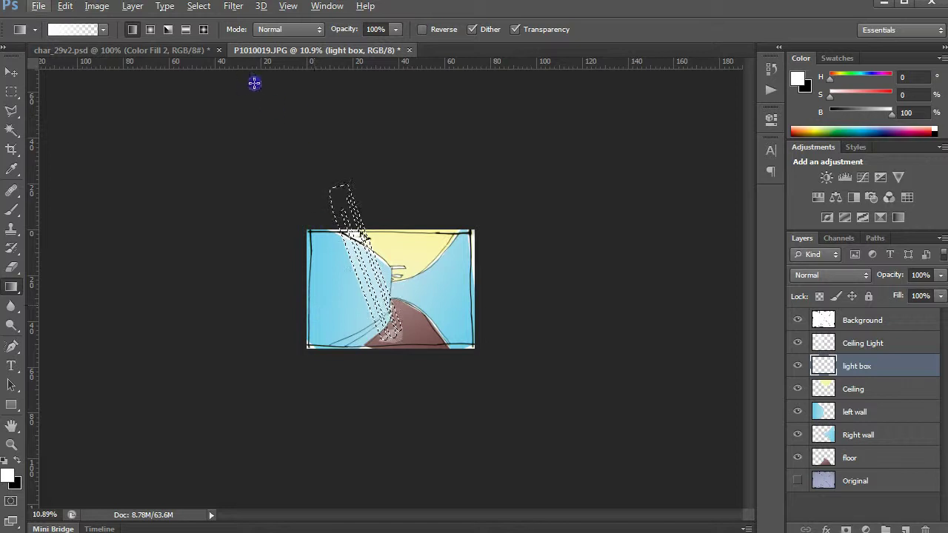
{"action": "scroll", "coordinate": [303, 129], "scroll_direction": "down", "scroll_amount": 1}
{"action": "left_click_drag", "start_coordinate": [282, 90], "coordinate": [420, 397]}
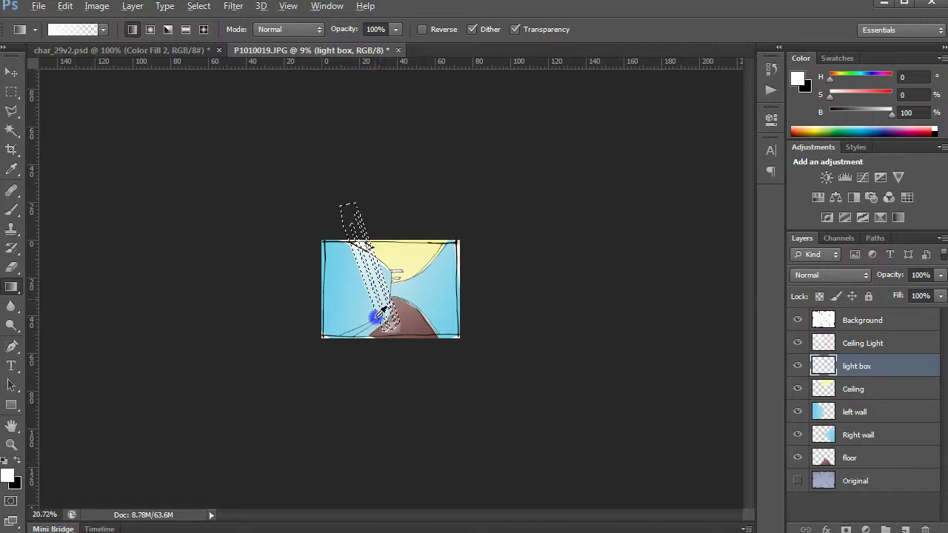
{"action": "scroll", "coordinate": [374, 320], "scroll_direction": "up", "scroll_amount": 5}
{"action": "scroll", "coordinate": [375, 320], "scroll_direction": "up", "scroll_amount": 2}
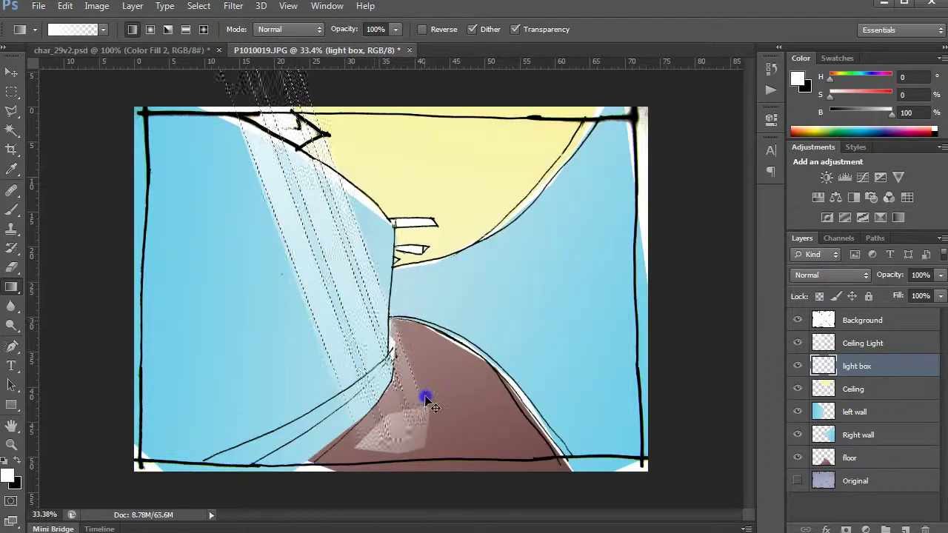
{"action": "key", "text": "ctrl+d"}
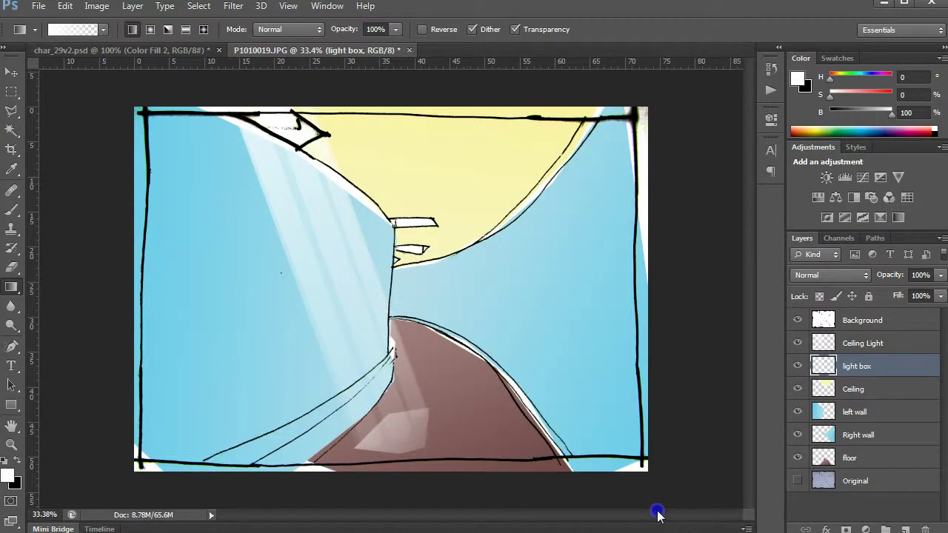